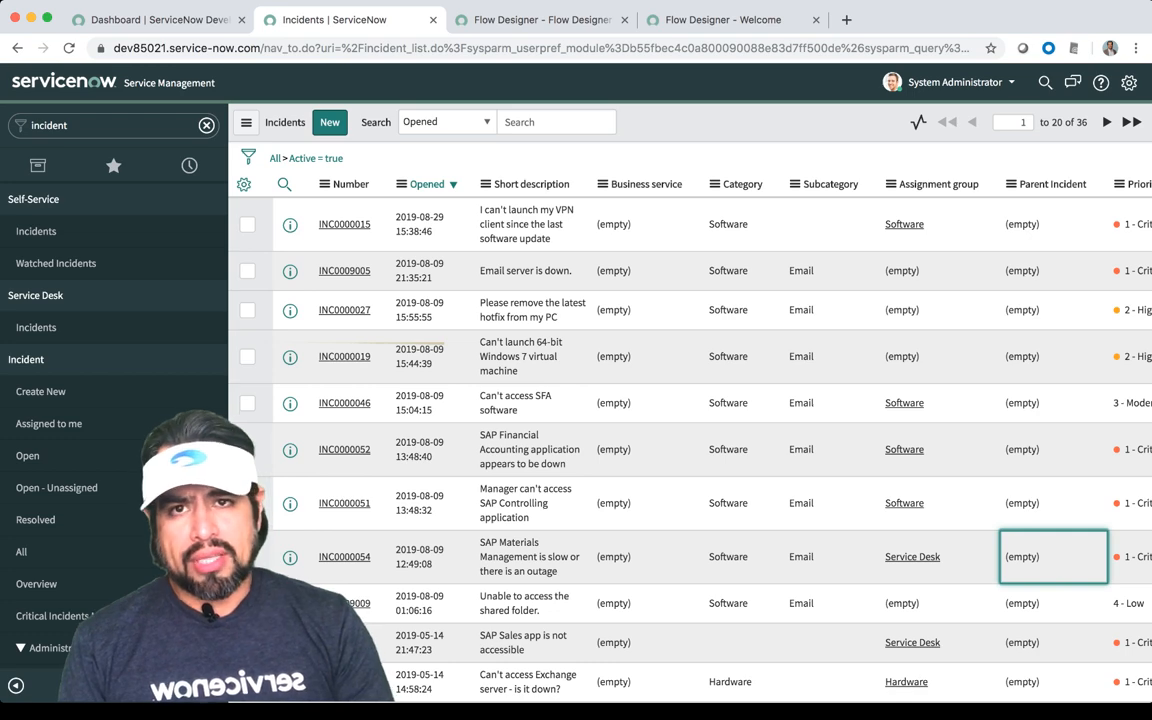
Collapse the navigation sidebar and open the incident "Unable to access the shared folder." from the active incidents list.
left_click(16, 685)
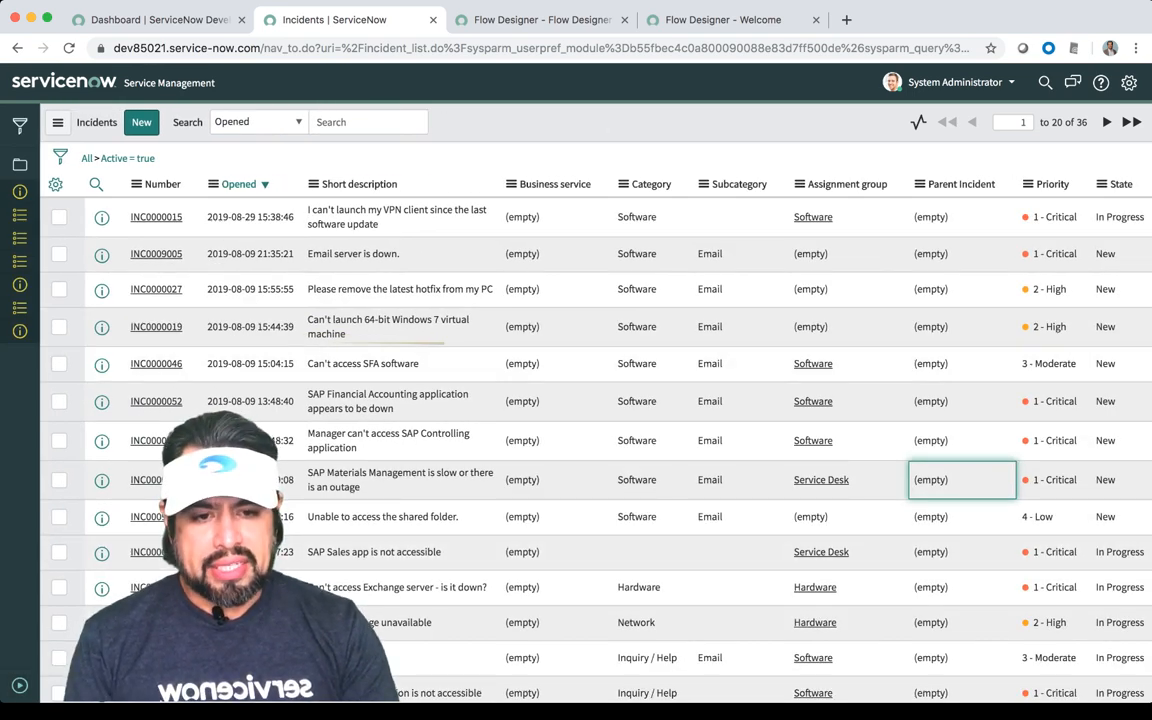
key("super+plus")
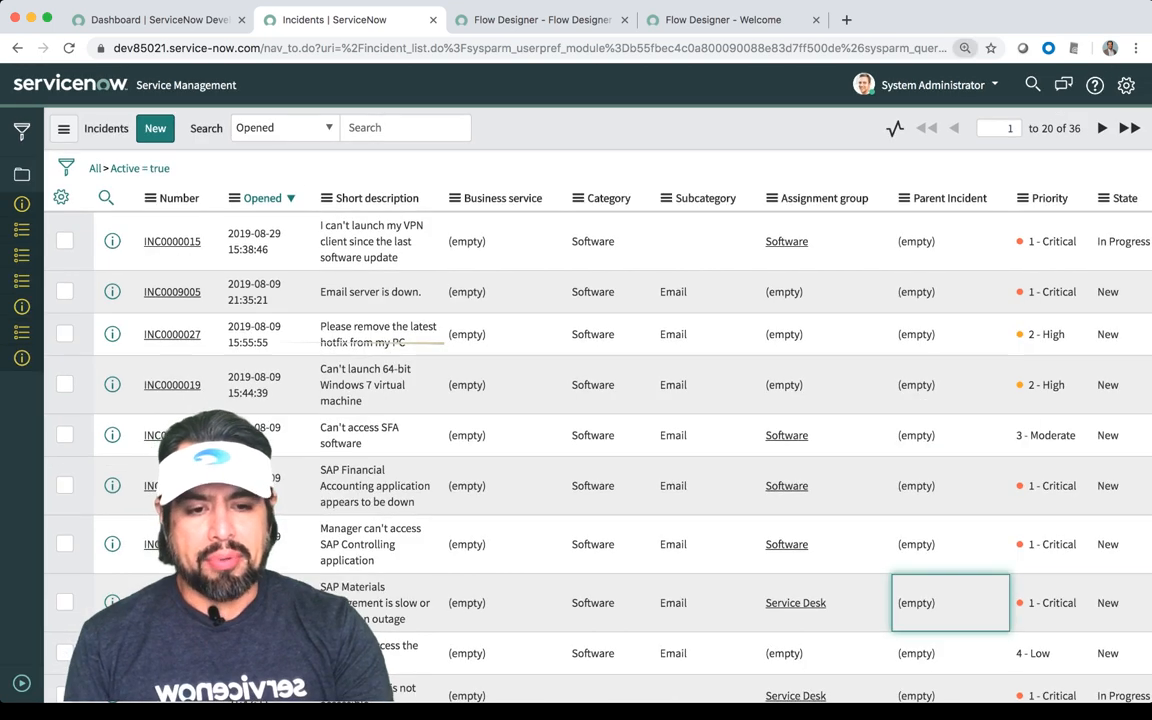
key("super+plus")
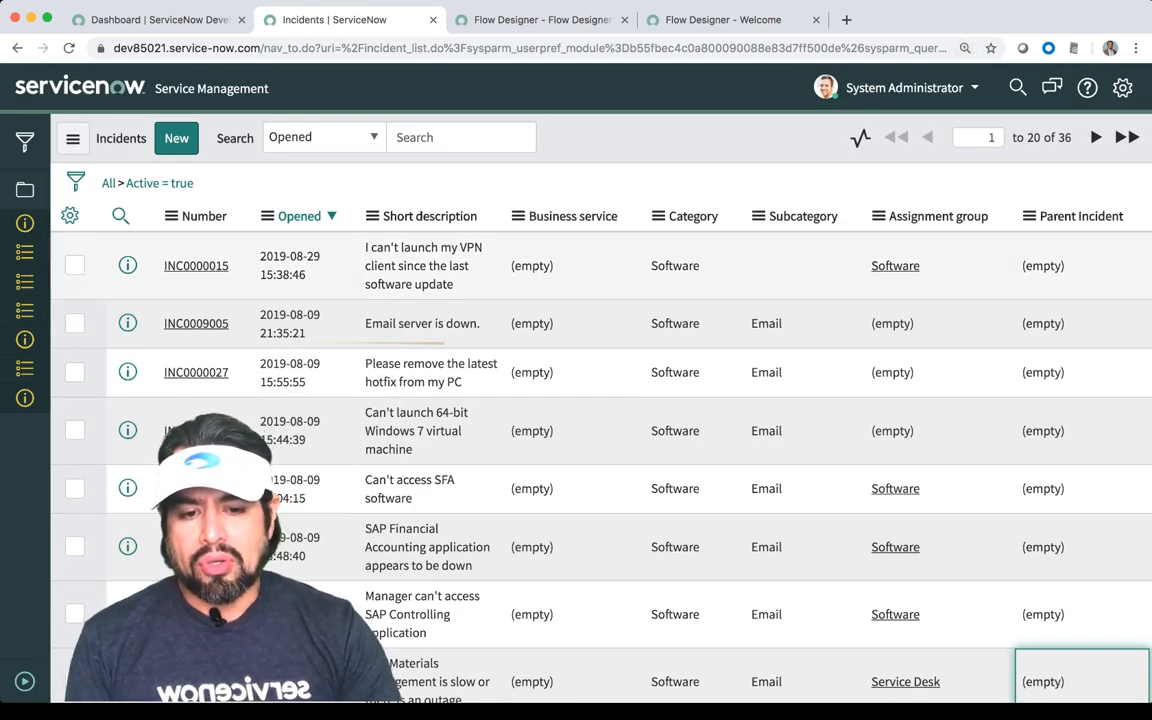
scroll(300, 260, "down", 1)
scroll(300, 260, "up", 1)
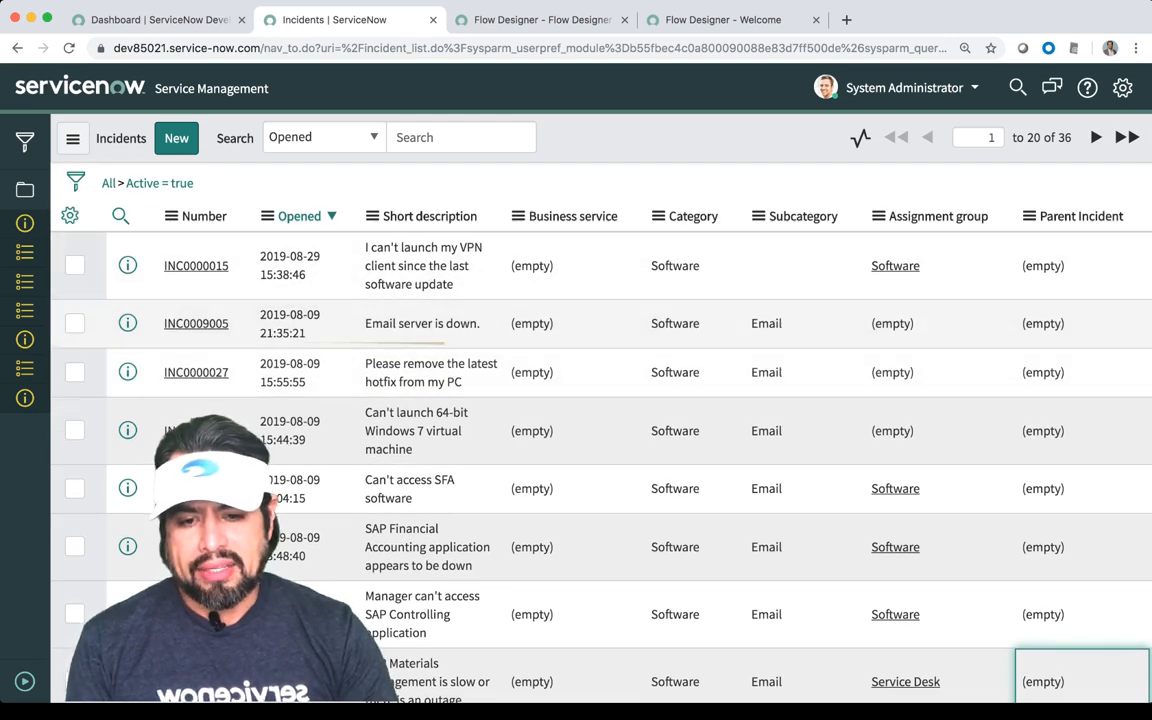
scroll(300, 260, "down", 1)
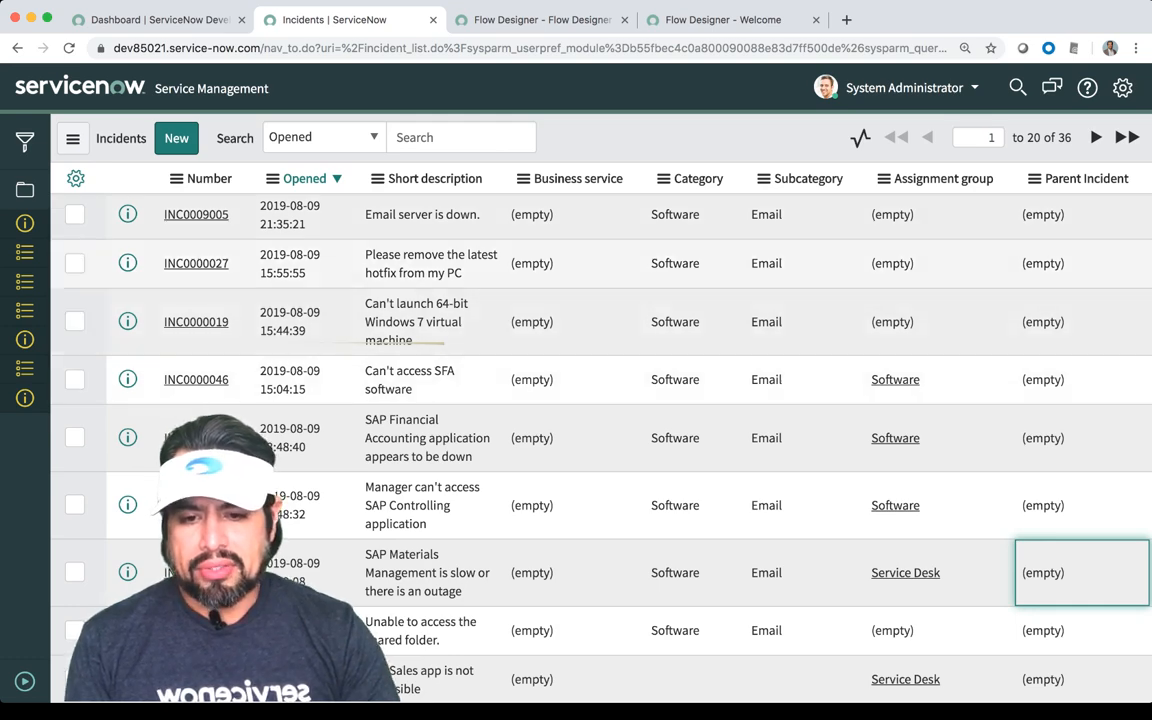
scroll(600, 420, "down", 1)
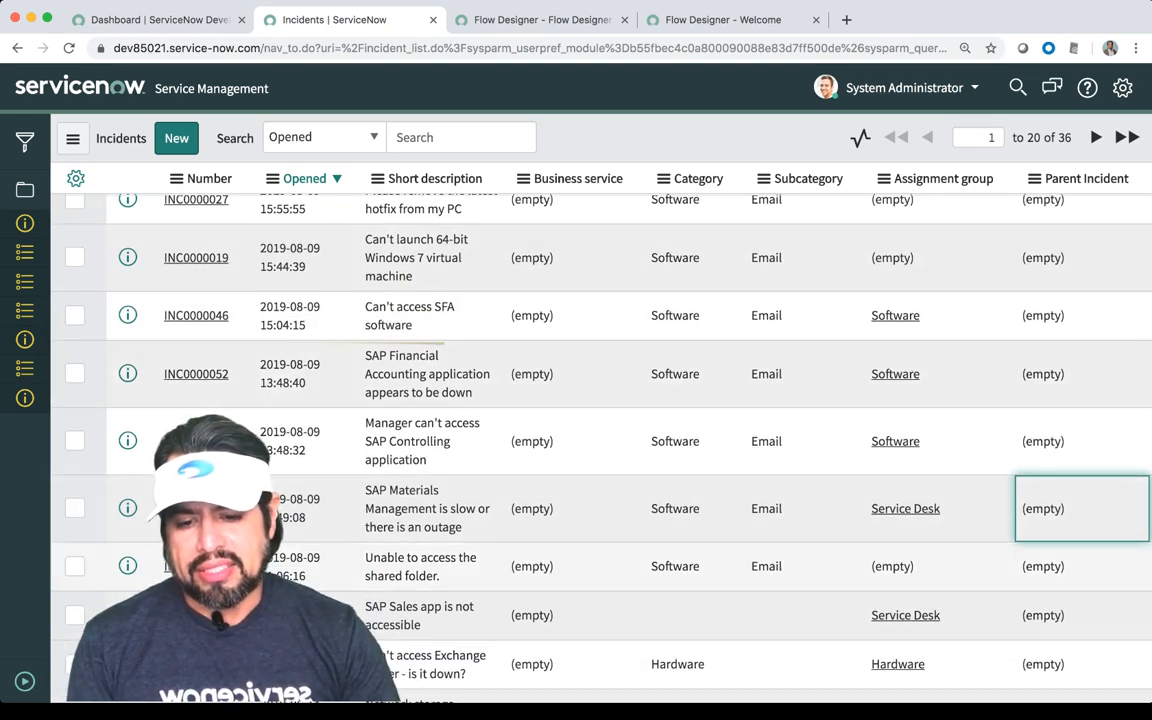
left_click(196, 567)
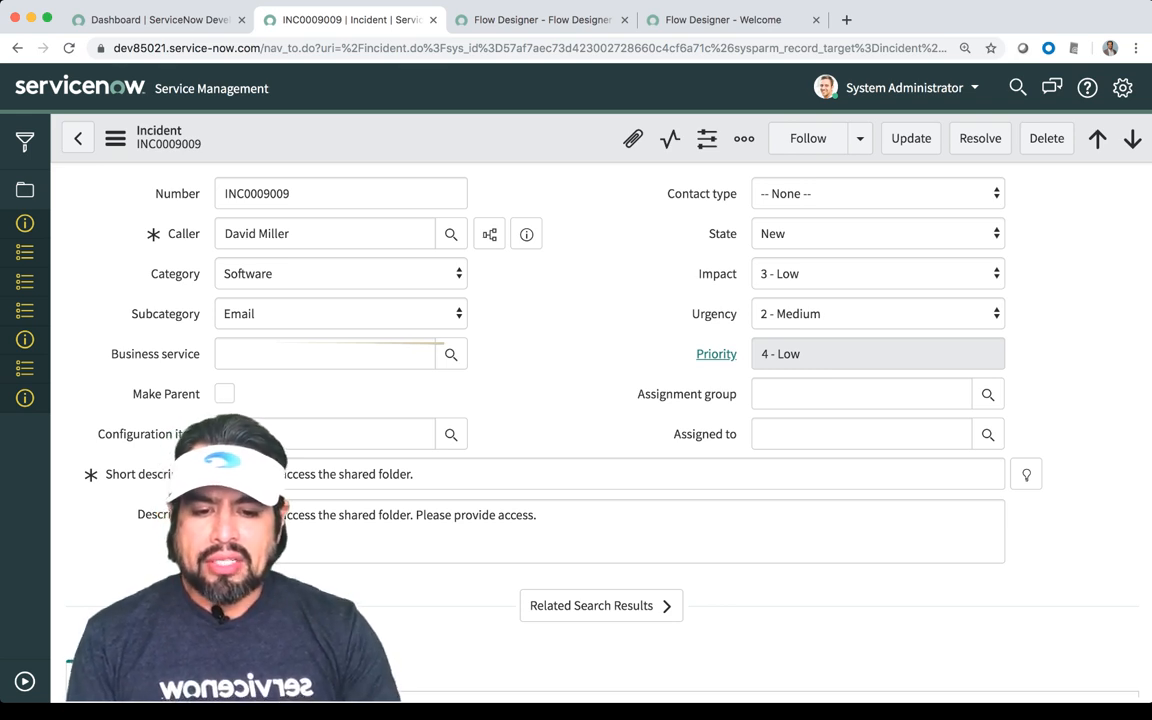
Replace the incident's short description and description with "Email is down" and save the record.
left_click_drag(415, 474, 30, 383)
key("BackSpace")
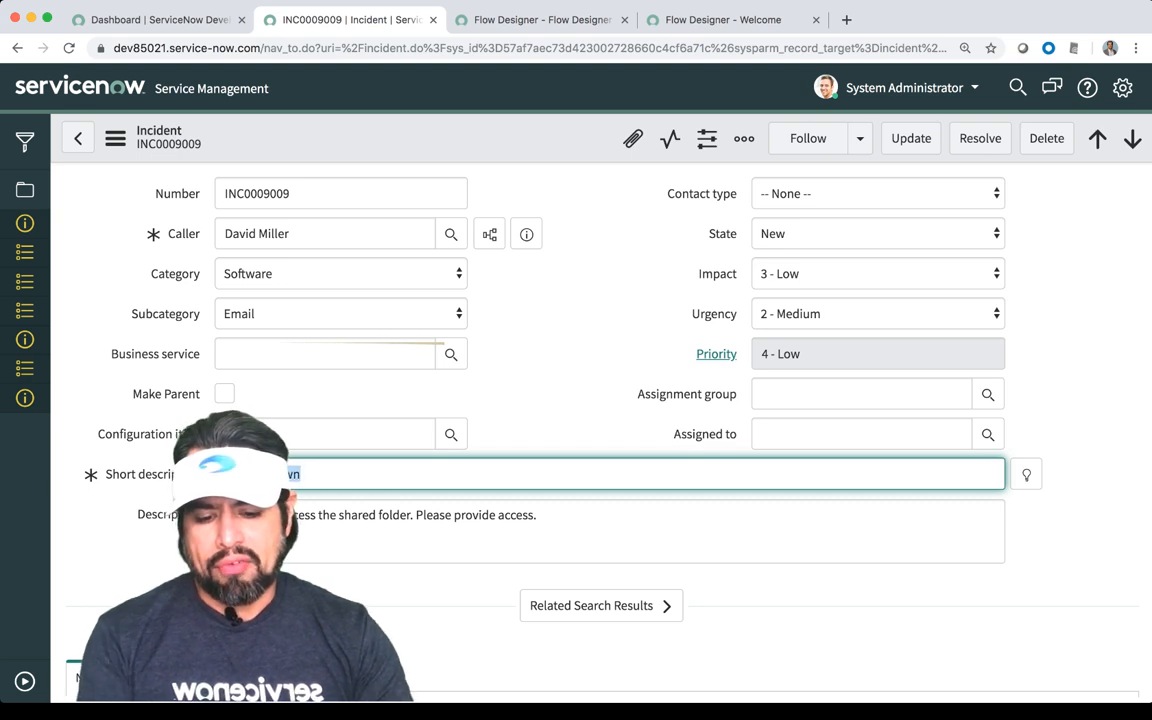
left_click_drag(546, 516, 218, 514)
type("Email is down")
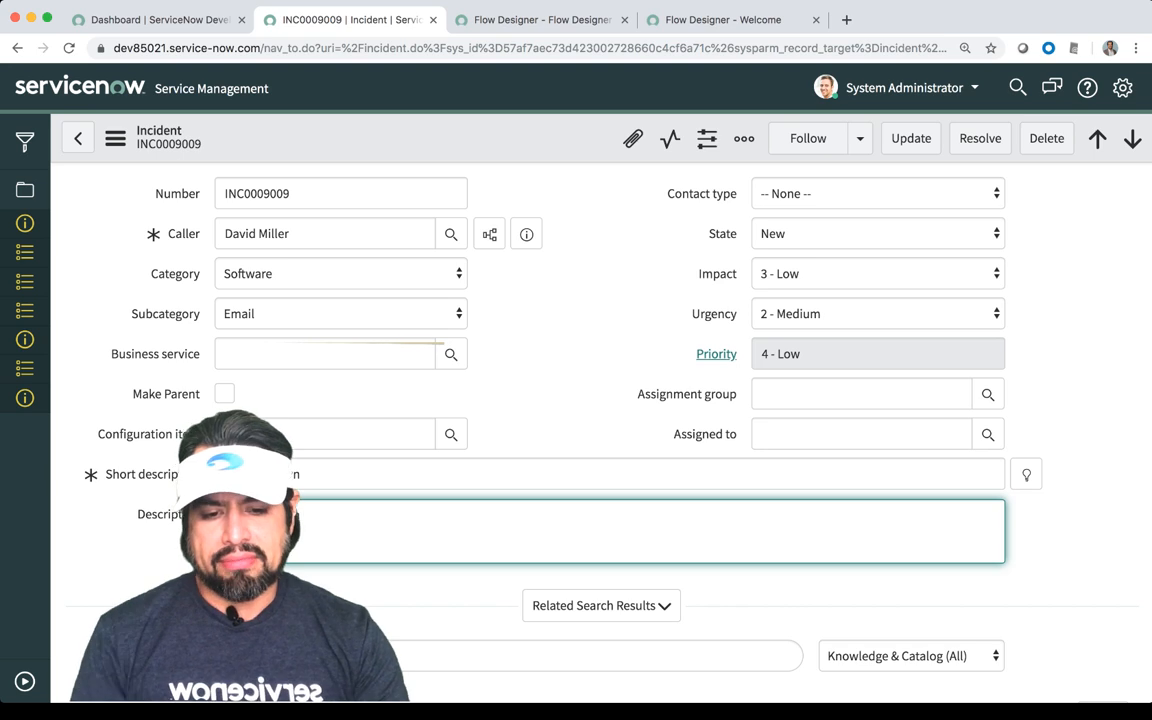
key("Tab")
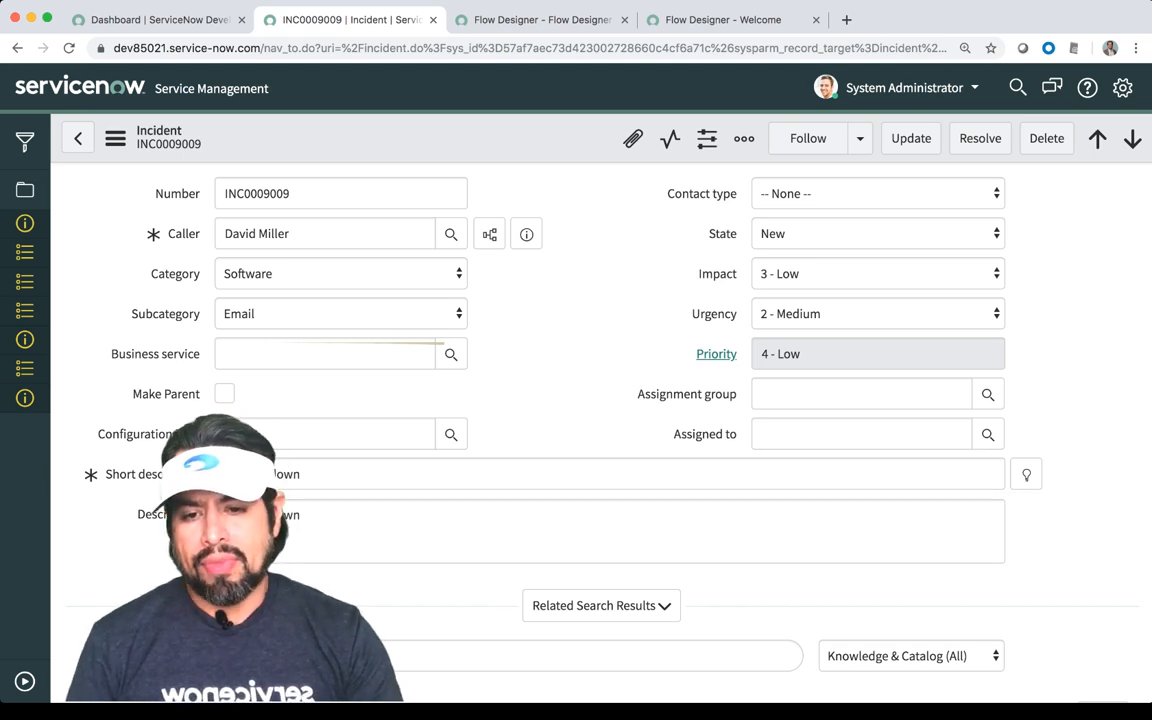
left_click(117, 139)
left_click(152, 155)
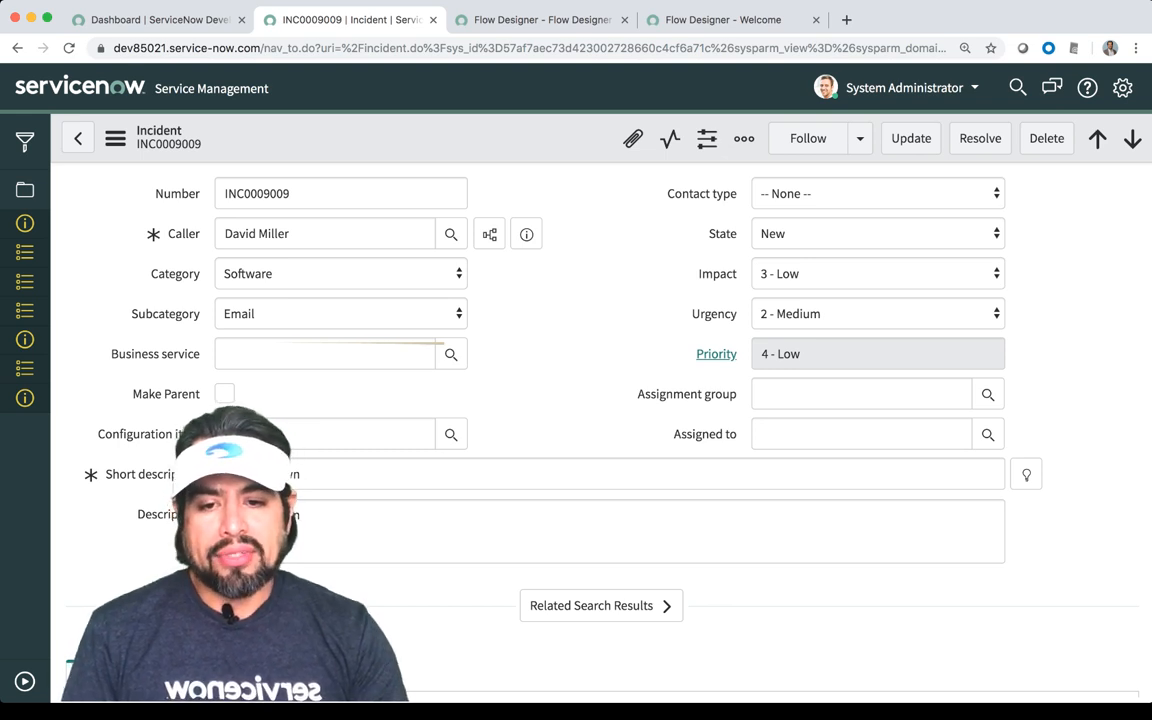
left_click(115, 138)
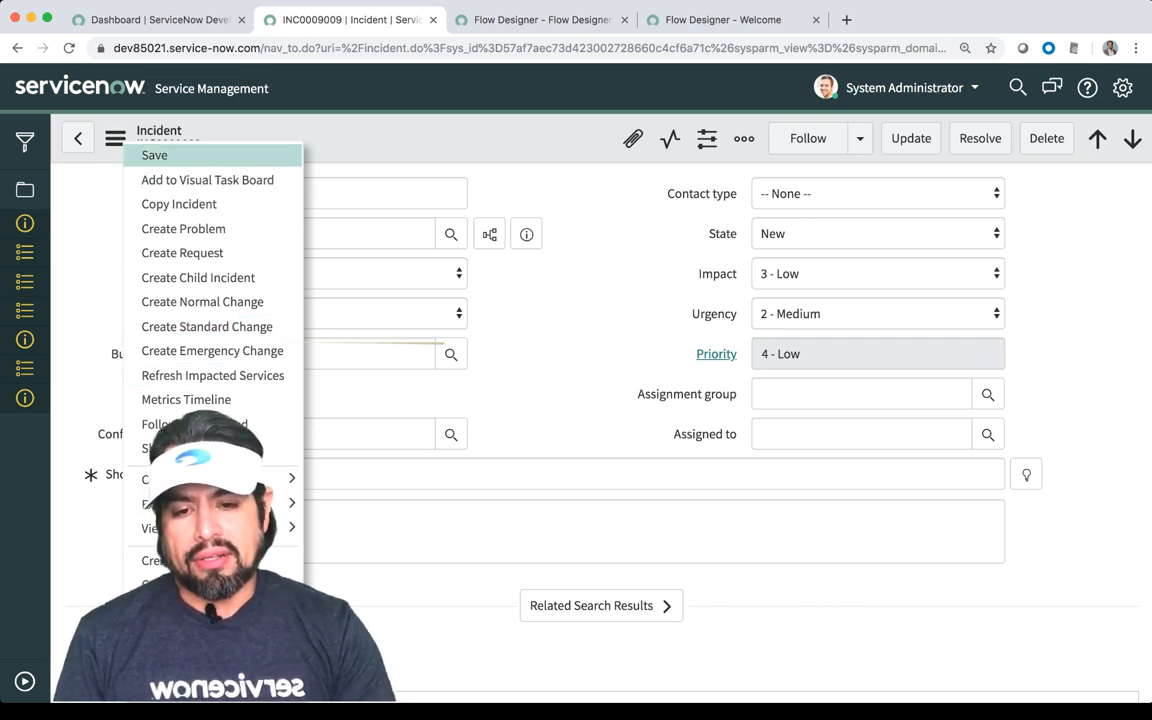
left_click(154, 155)
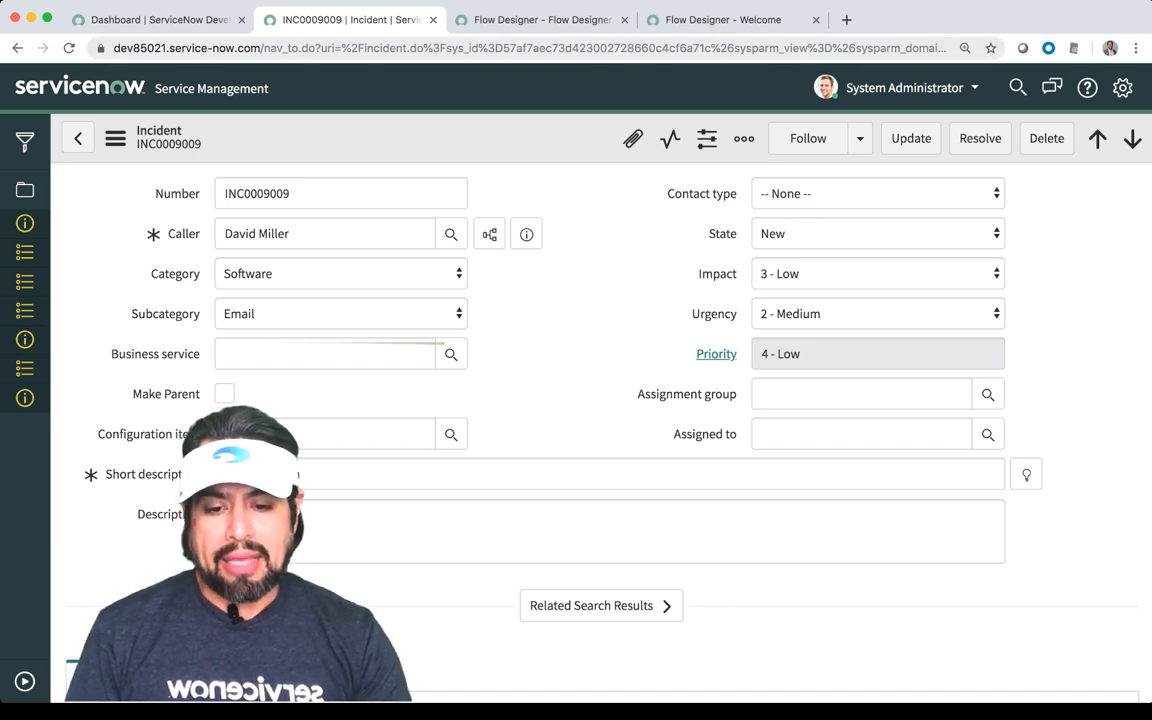
Show the incident's related records and place the cursor in the Parent Incident field.
scroll(600, 400, "down", 5)
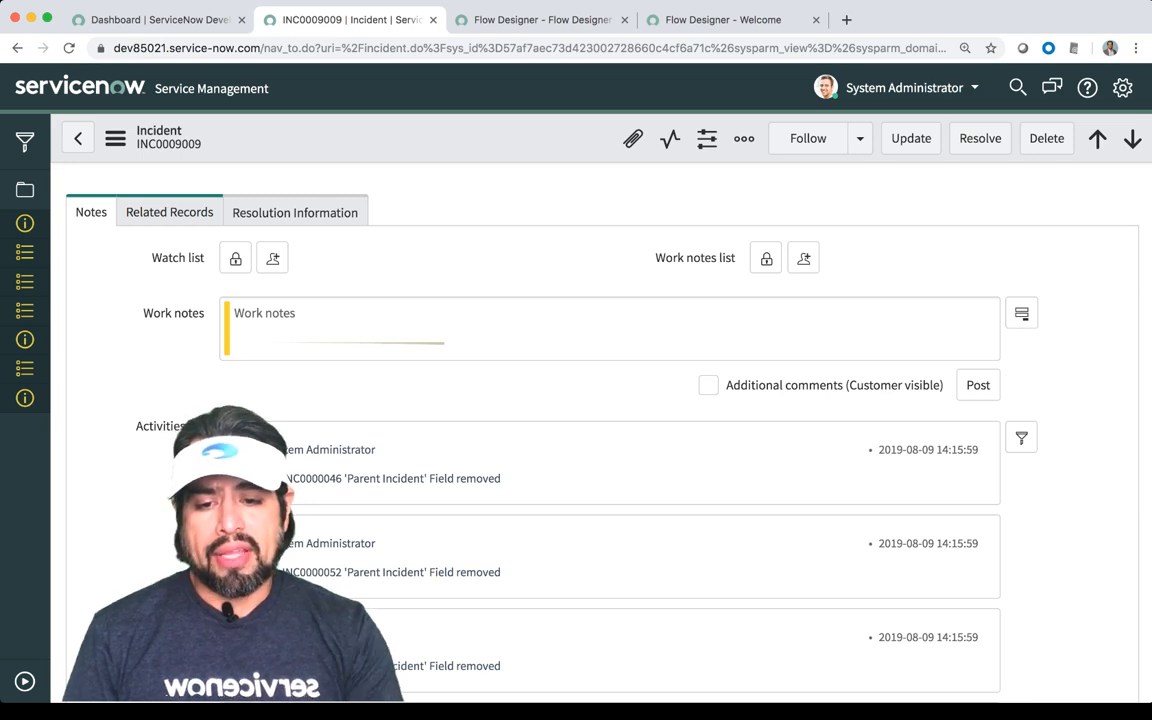
left_click(169, 212)
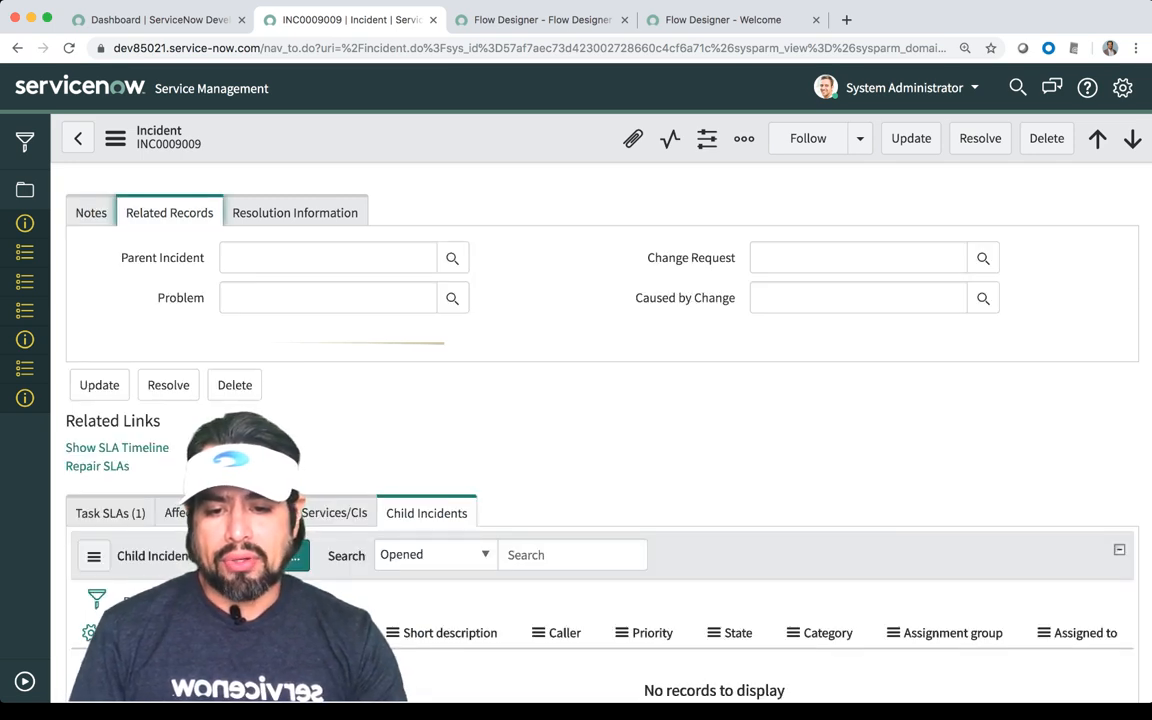
left_click(328, 258)
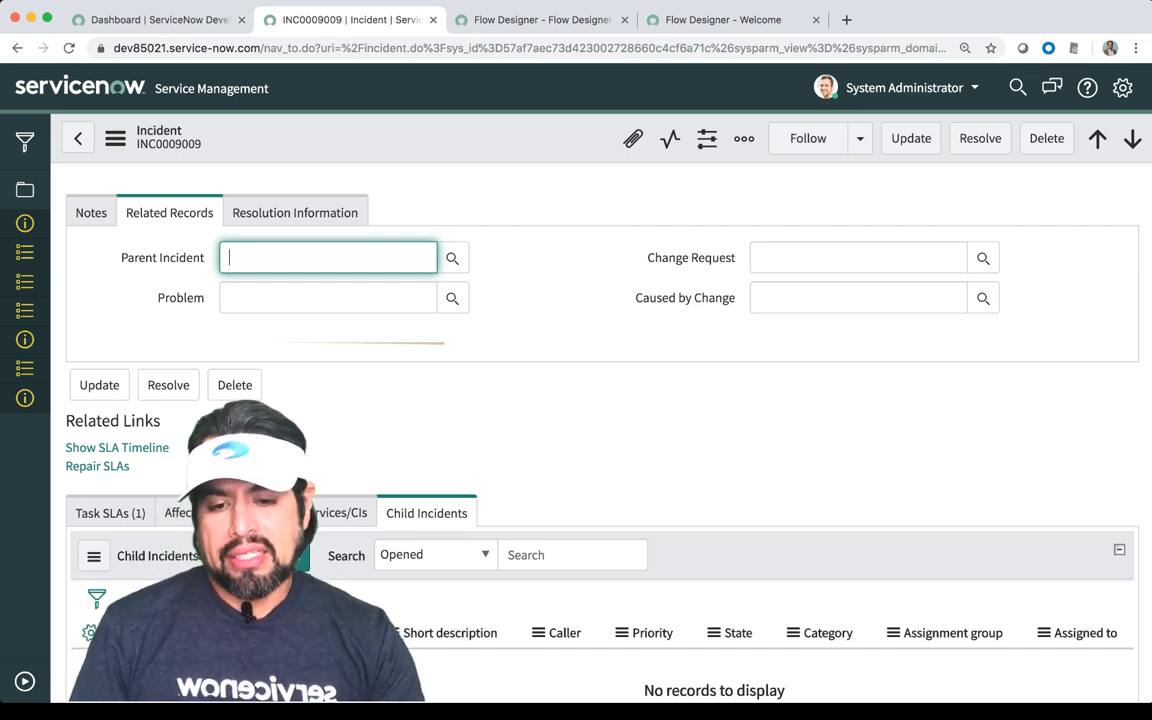
scroll(600, 430, "up", 1)
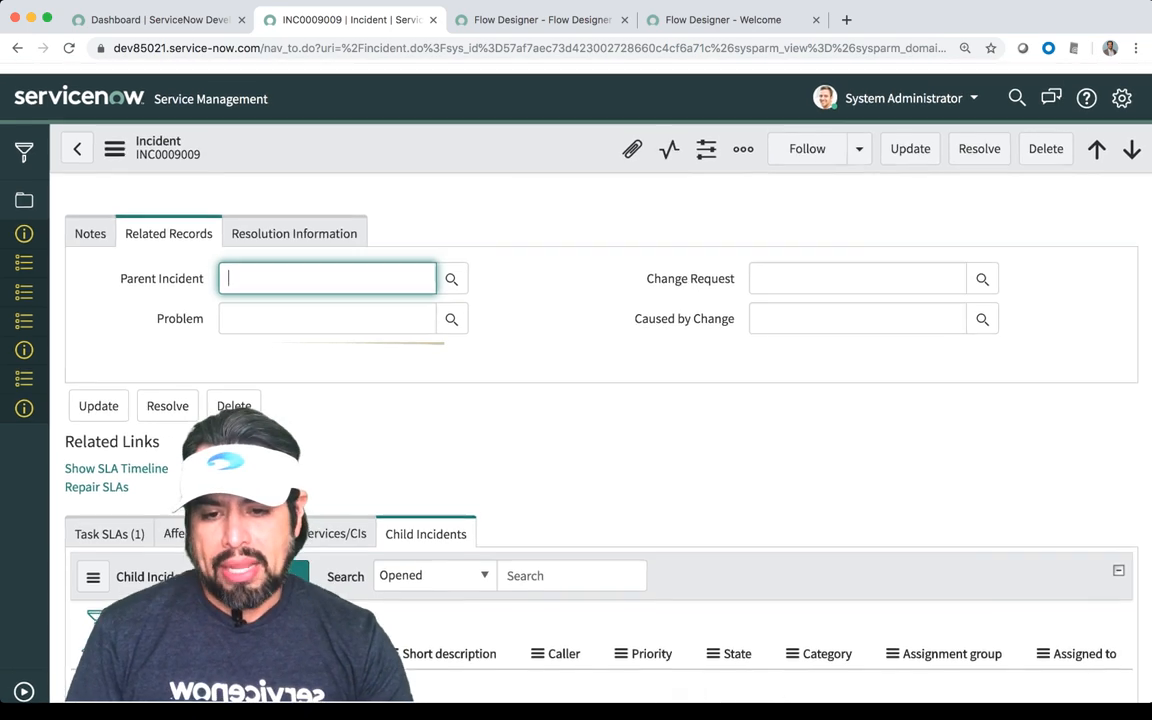
Return to the active incidents list and examine the short descriptions, categories, subcategories and parent incidents.
left_click(78, 138)
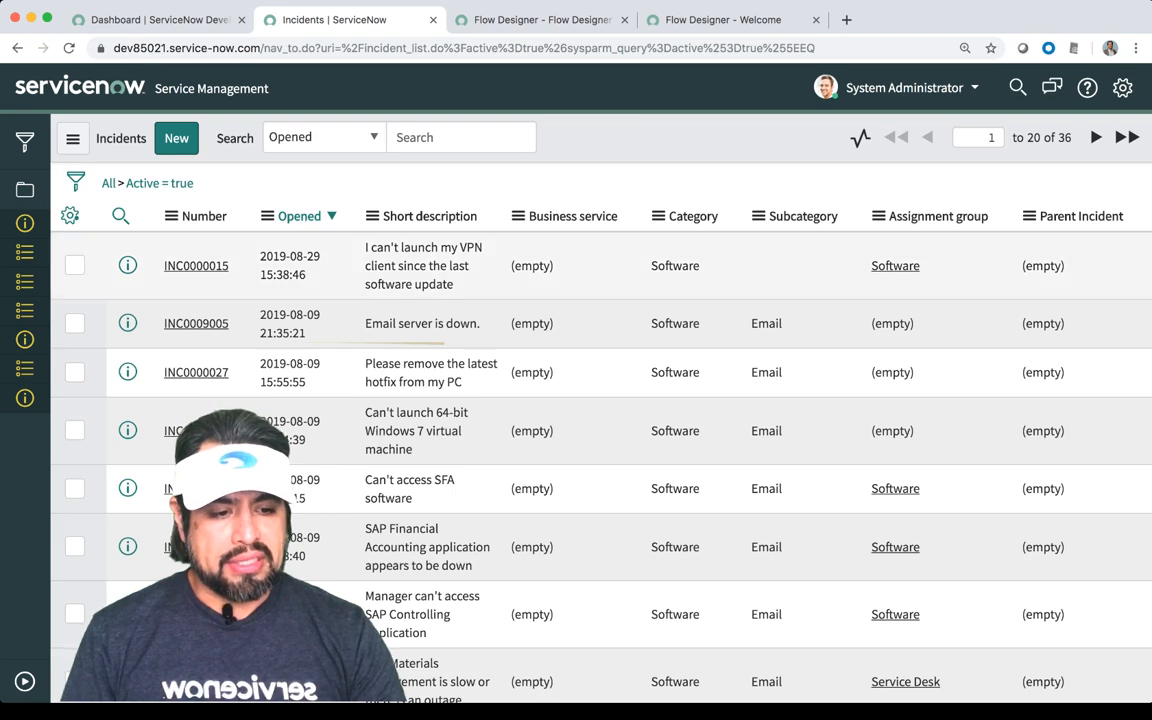
scroll(600, 430, "down", 5)
scroll(600, 430, "down", 3)
scroll(600, 430, "up", 8)
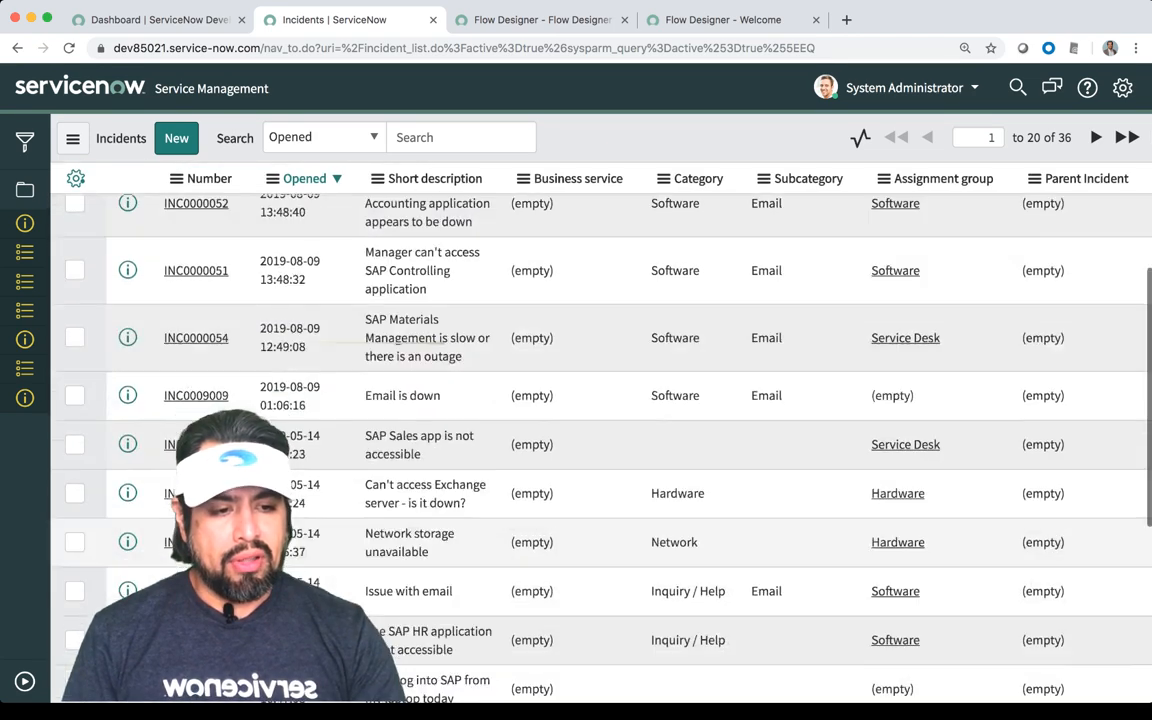
scroll(600, 430, "up", 2)
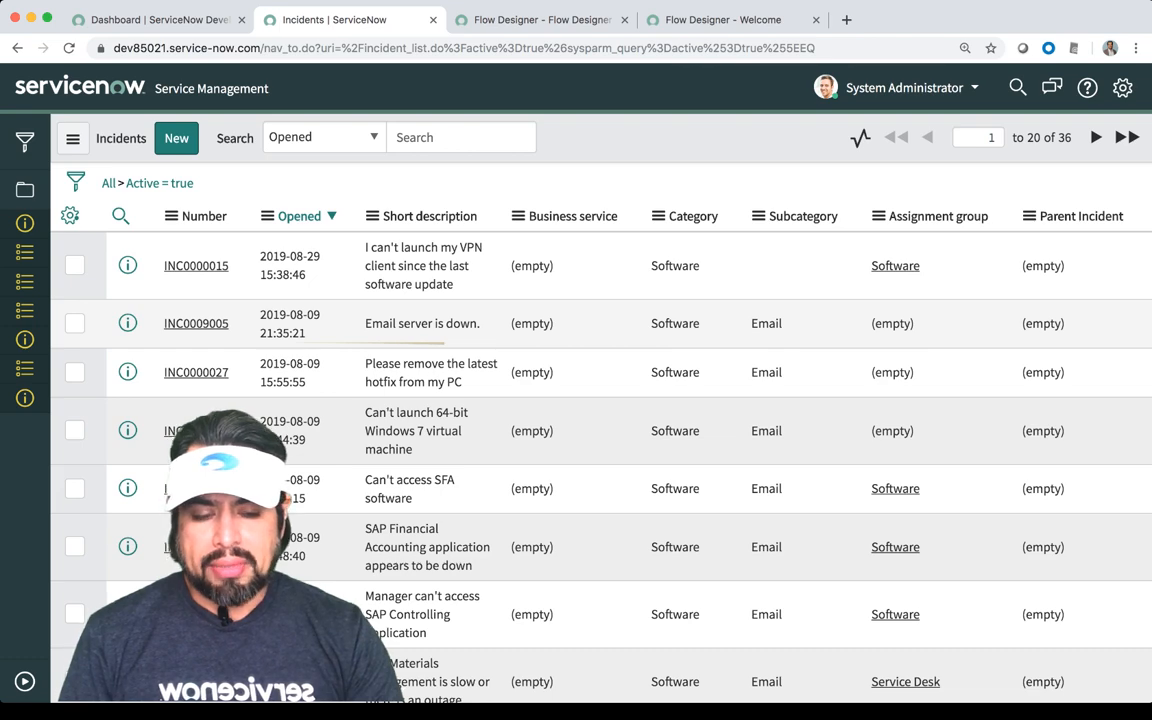
scroll(600, 420, "down", 3)
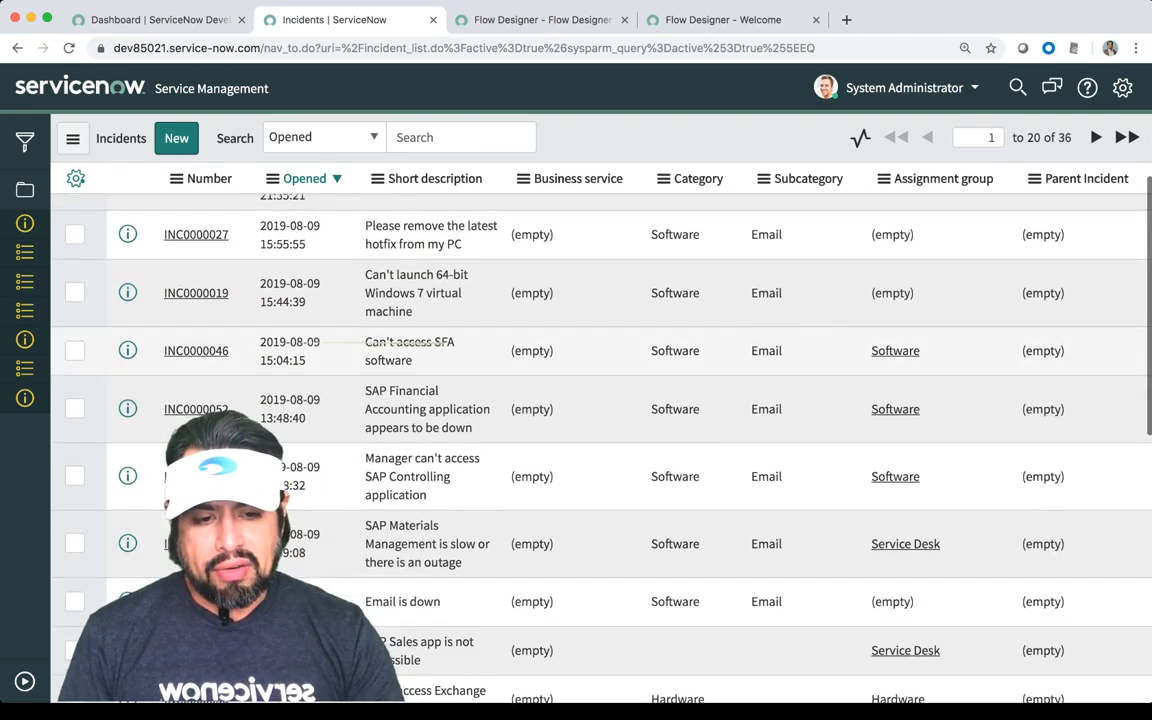
scroll(600, 420, "up", 3)
scroll(600, 420, "down", 1)
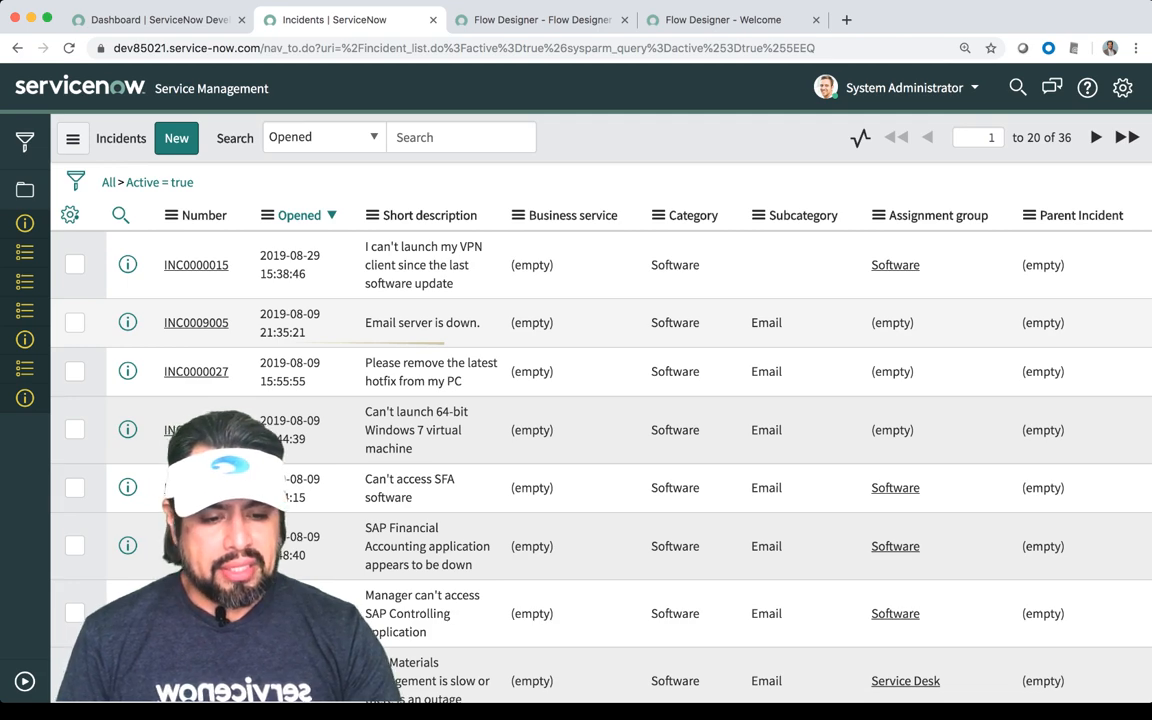
scroll(600, 420, "down", 3)
scroll(600, 420, "up", 3)
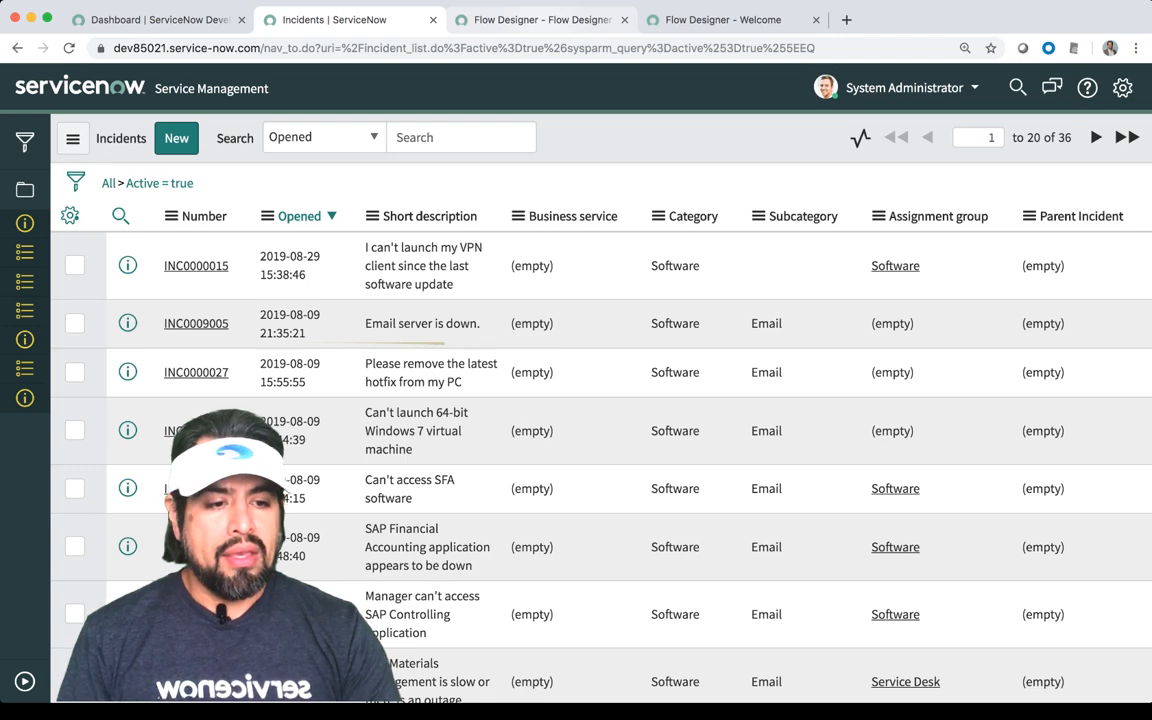
In Flow Designer, create a new Global flow named "Automate Child to Parent Relationship".
key("ctrl+Tab")
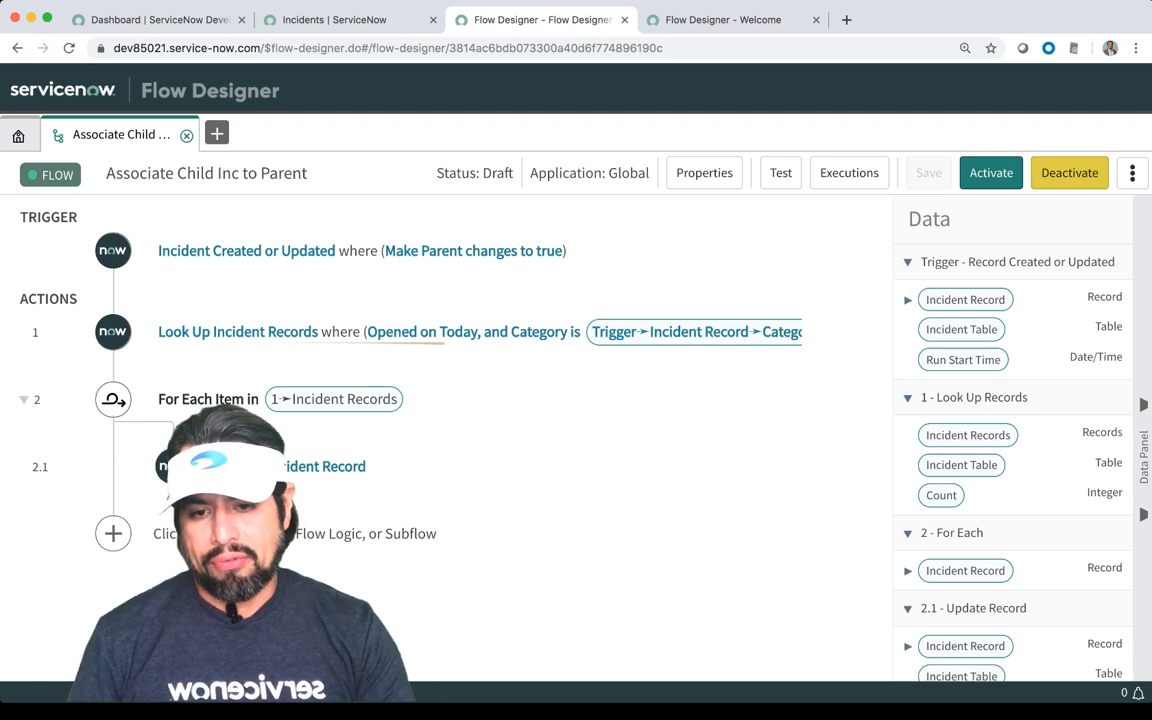
left_click(217, 133)
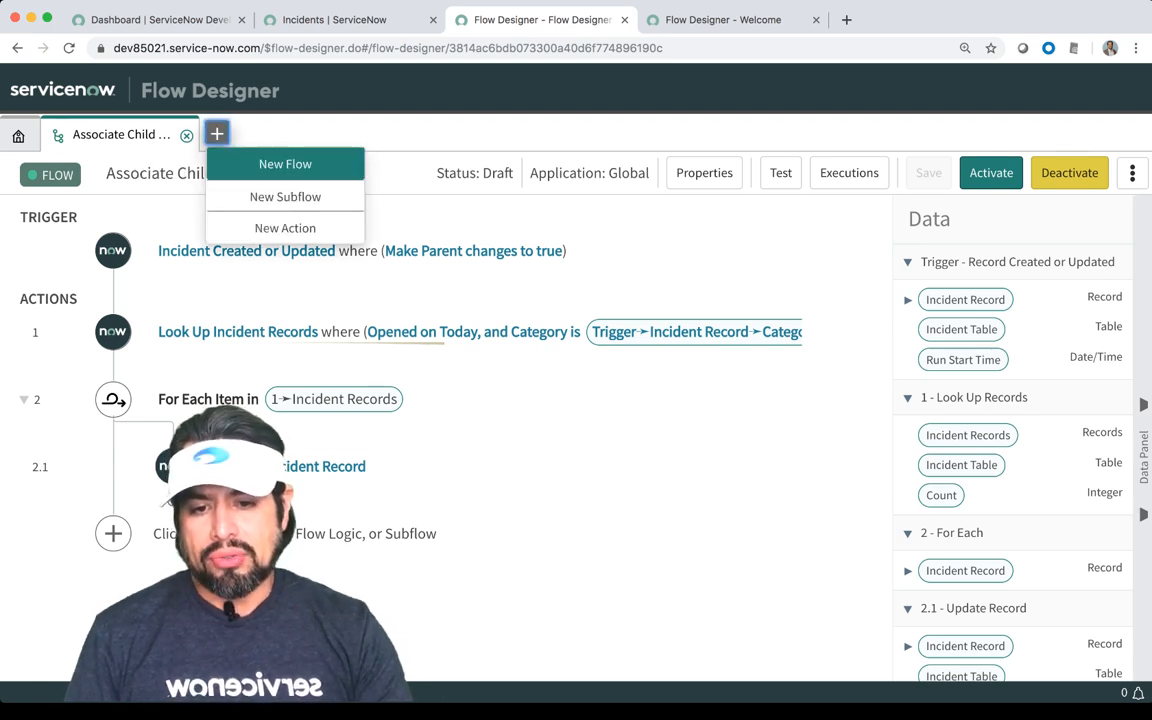
left_click(285, 164)
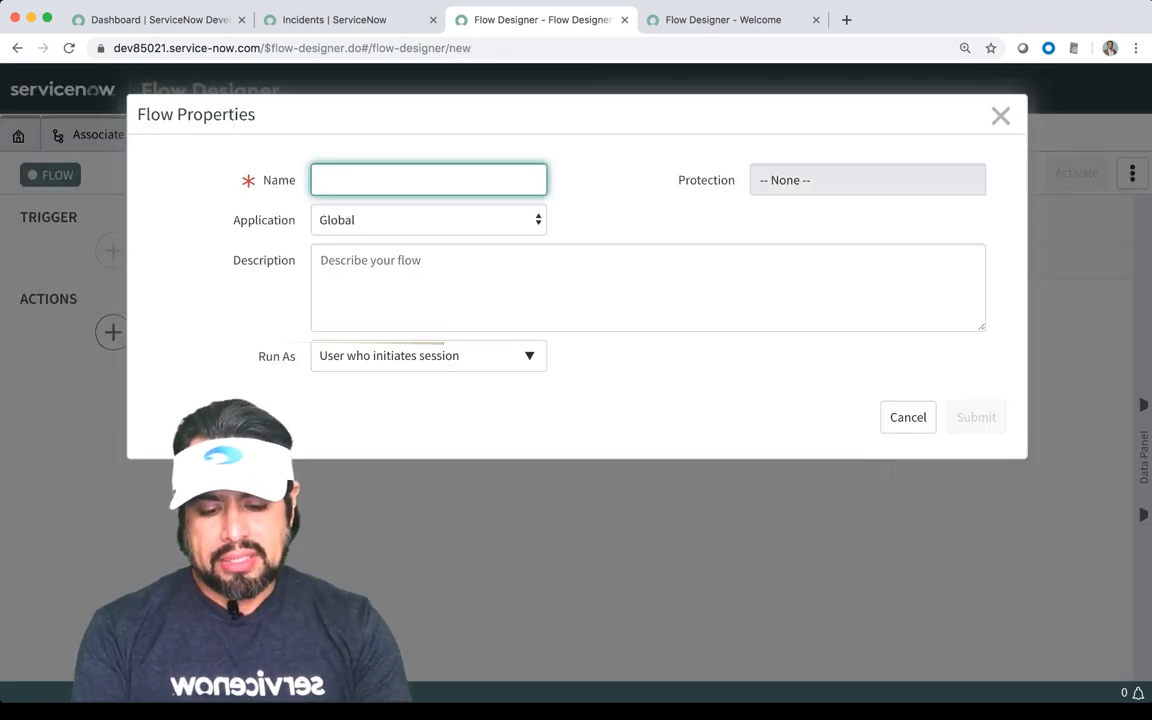
type("Auto")
key("BackSpace")
key("BackSpace")
key("BackSpace")
type("U")
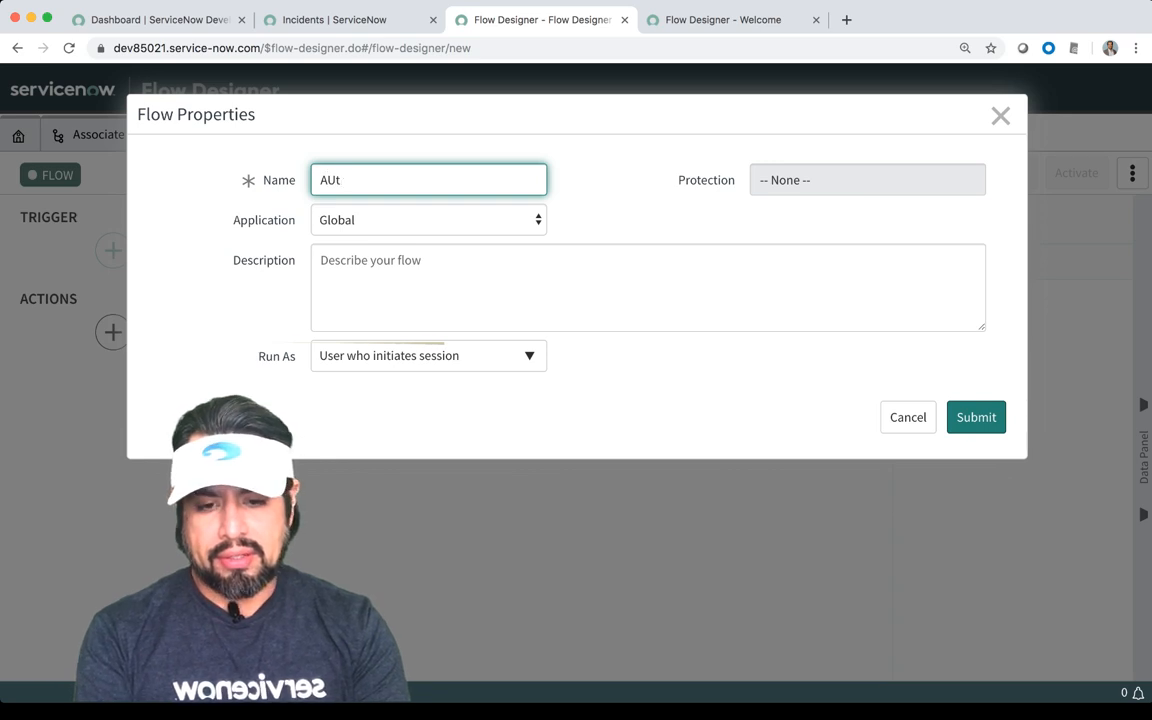
key("BackSpace")
type("uto")
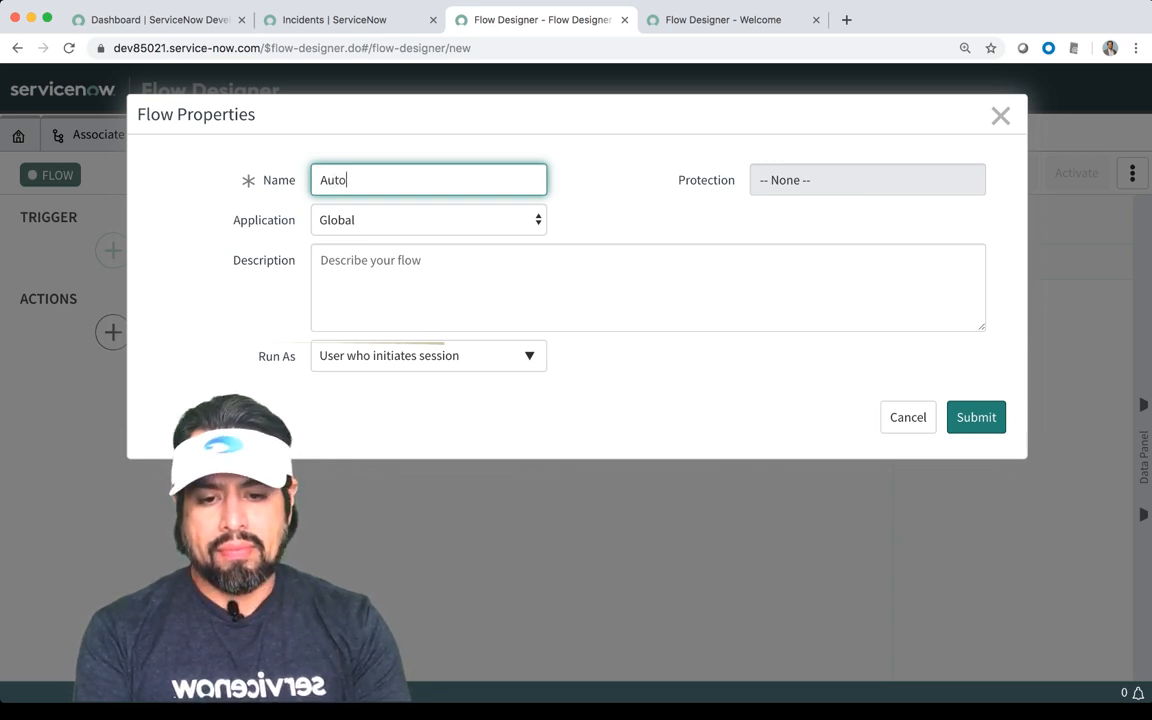
type("mate ")
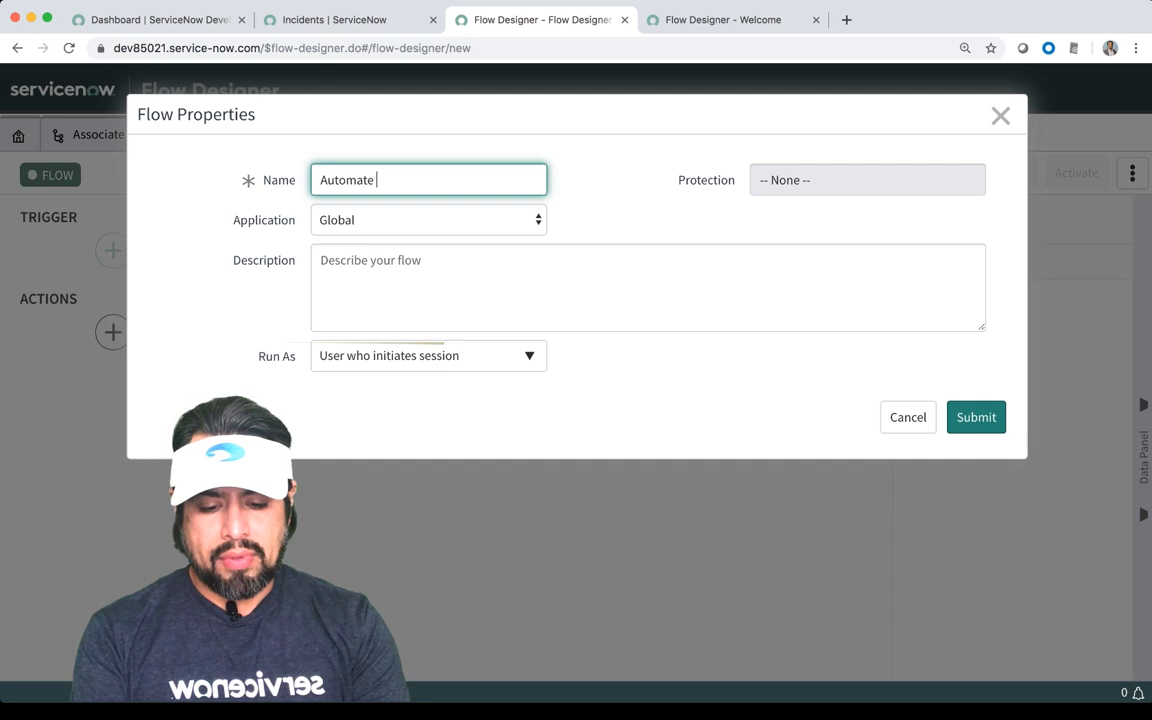
type("Child to Pa")
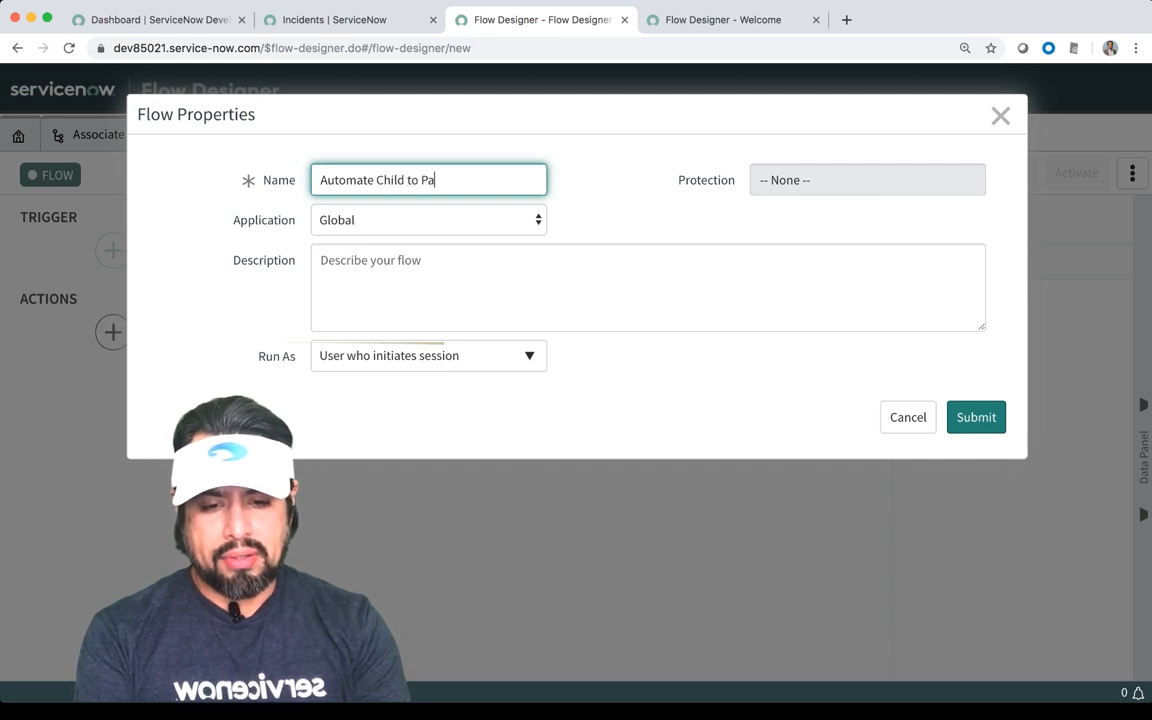
key("BackSpace")
type("arent ")
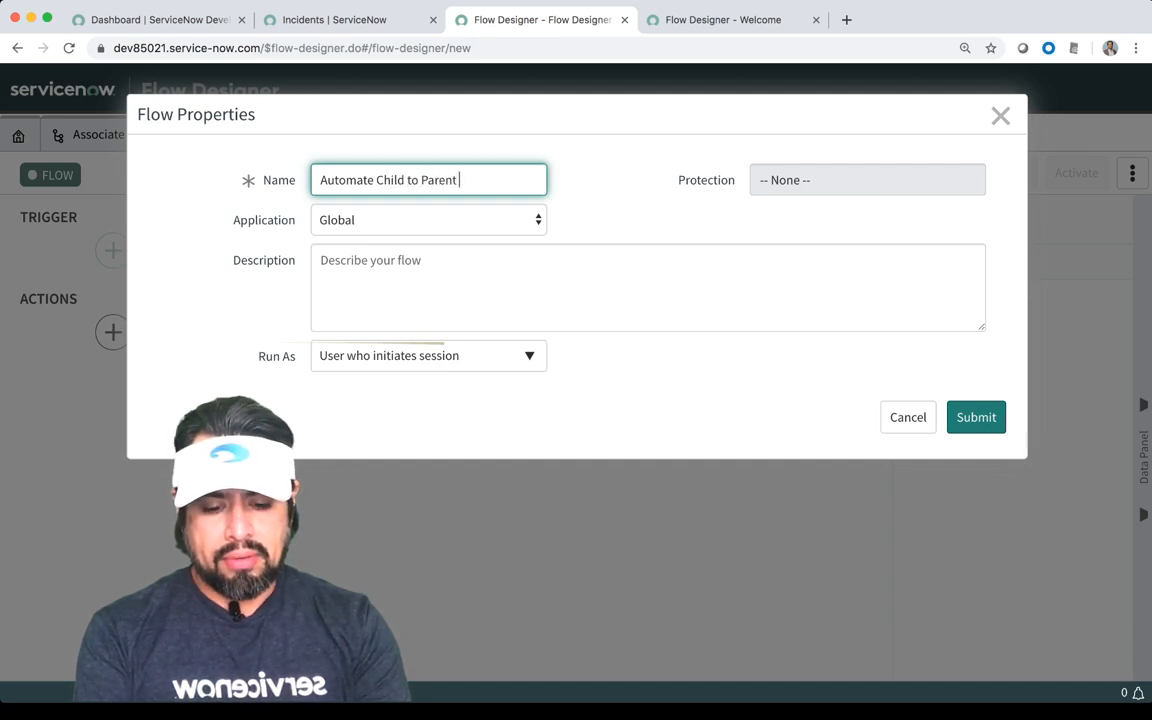
type("Relationship")
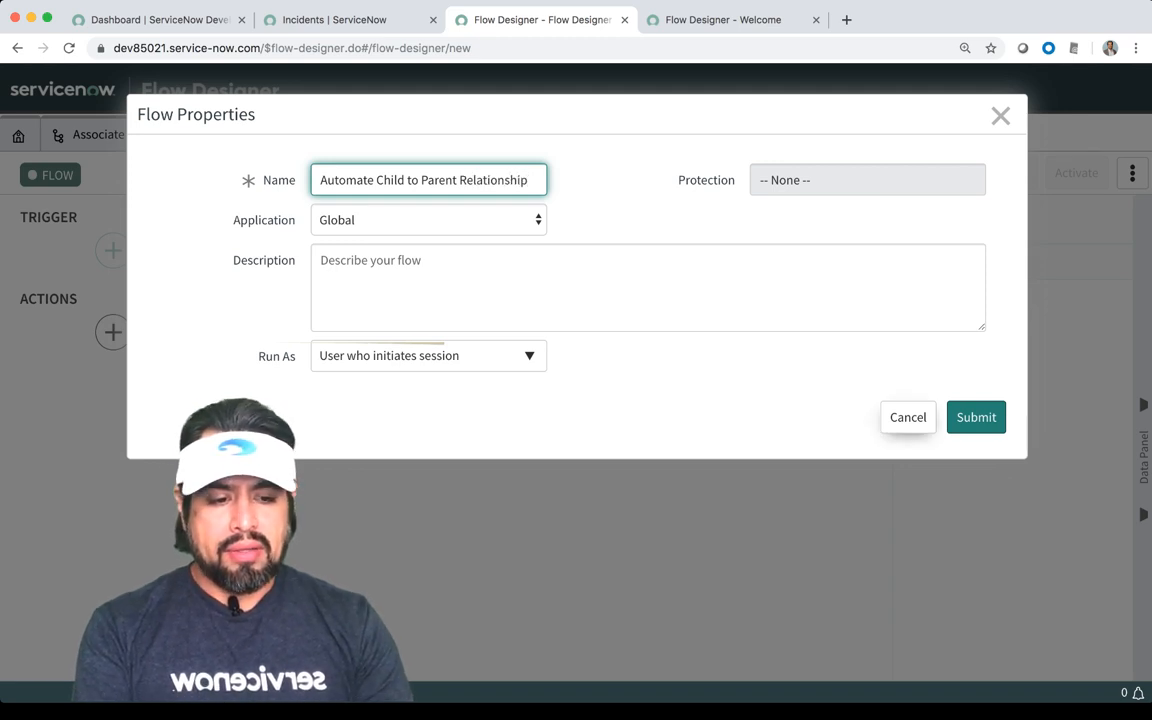
key("Return")
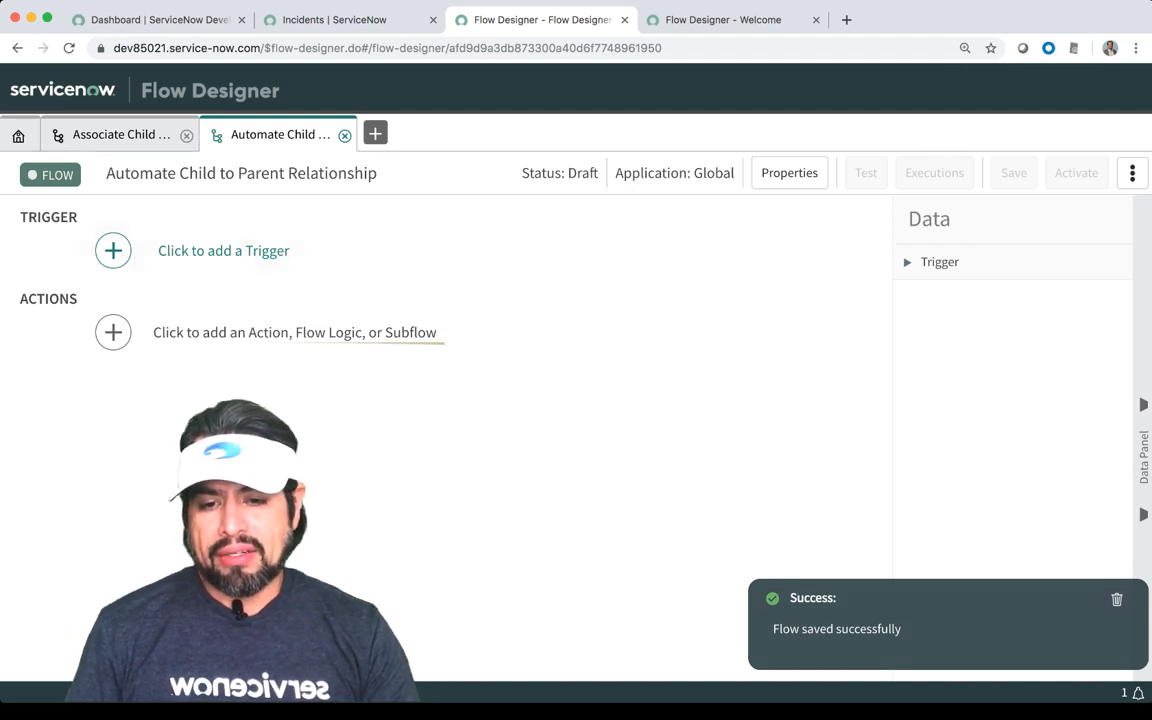
Review the trigger and actions of the existing Associate Child Inc to Parent flow, and return to the new flow.
left_click(165, 130)
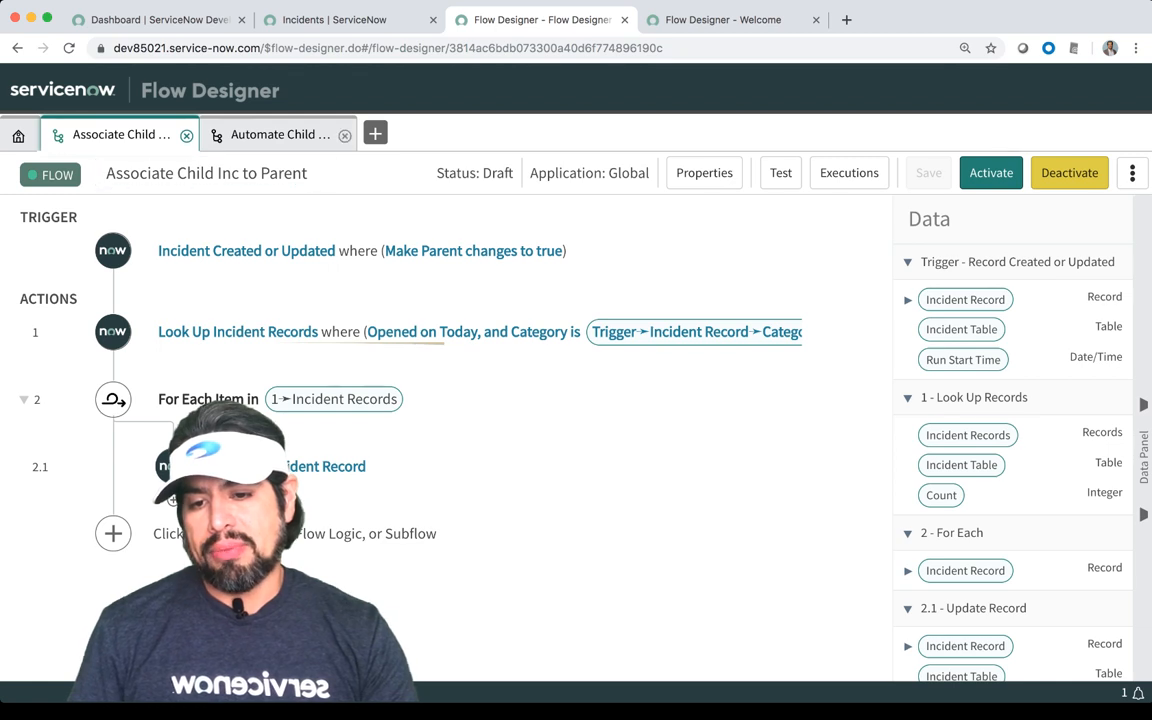
left_click(278, 134)
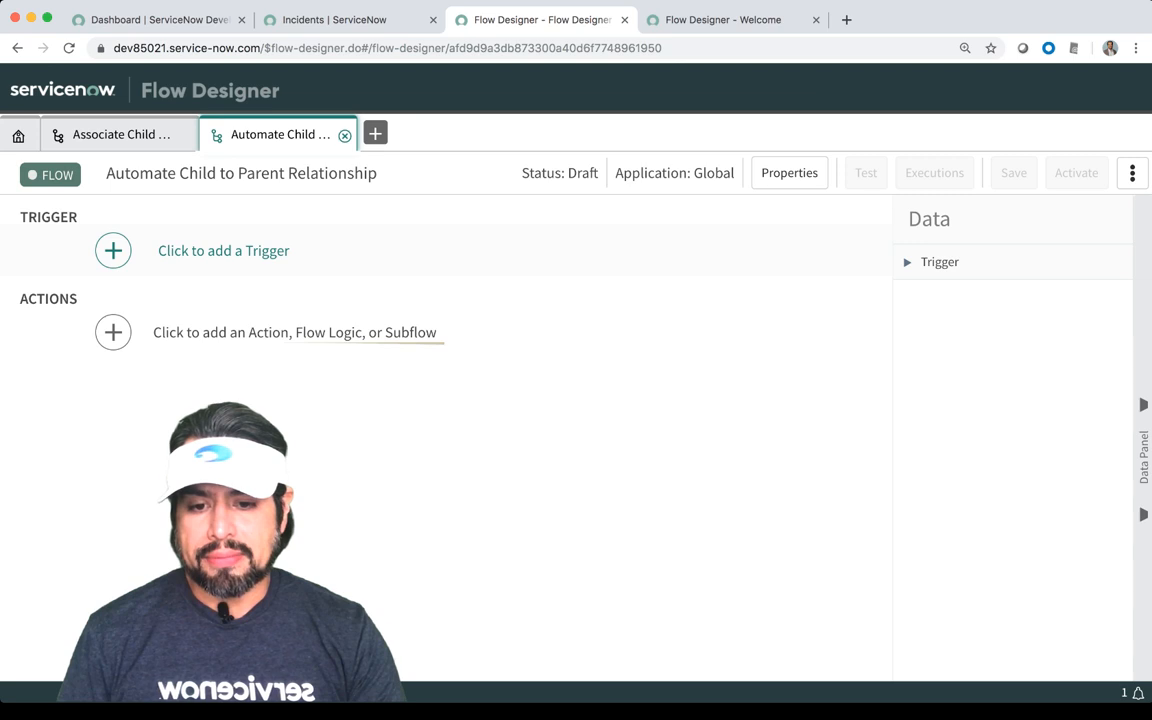
Add a Created or Updated record trigger to the flow on the Incident [incident] table.
left_click(223, 250)
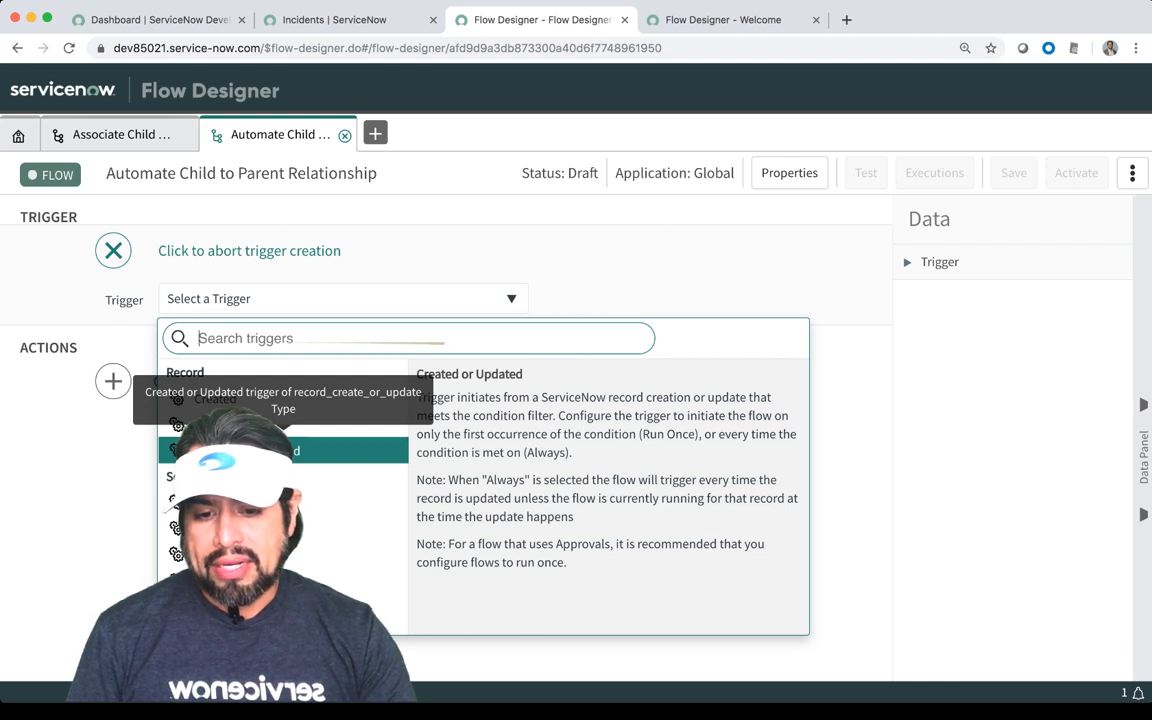
left_click(283, 450)
left_click(343, 352)
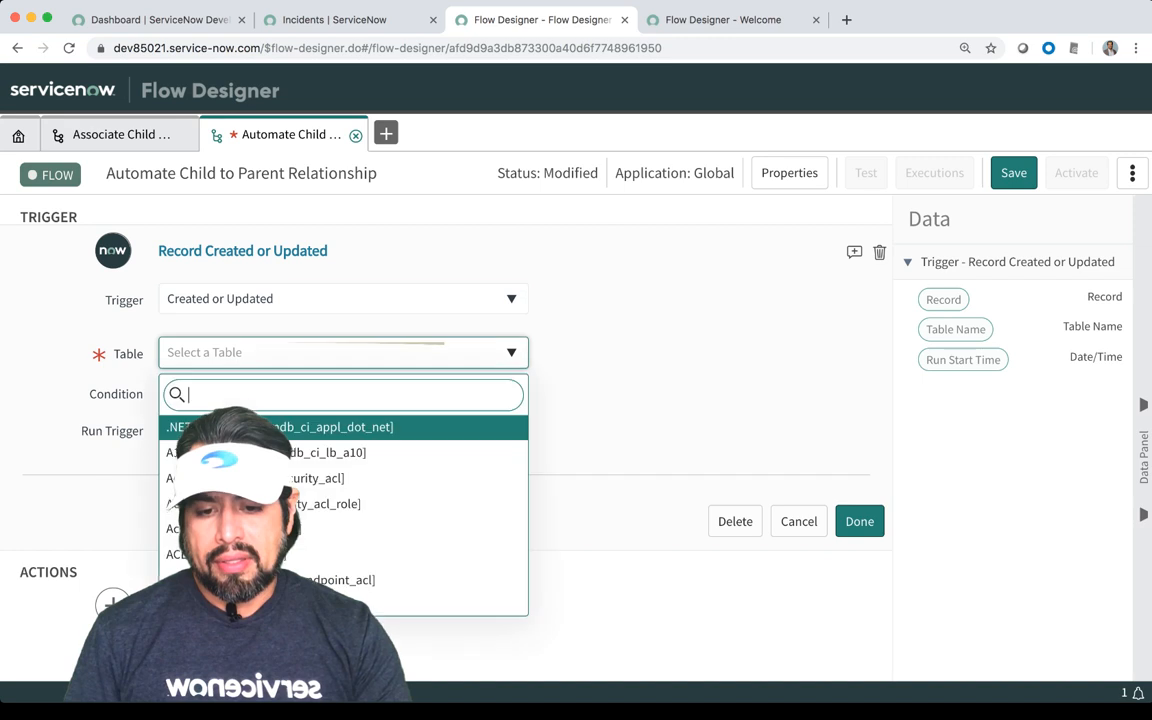
type("inciden")
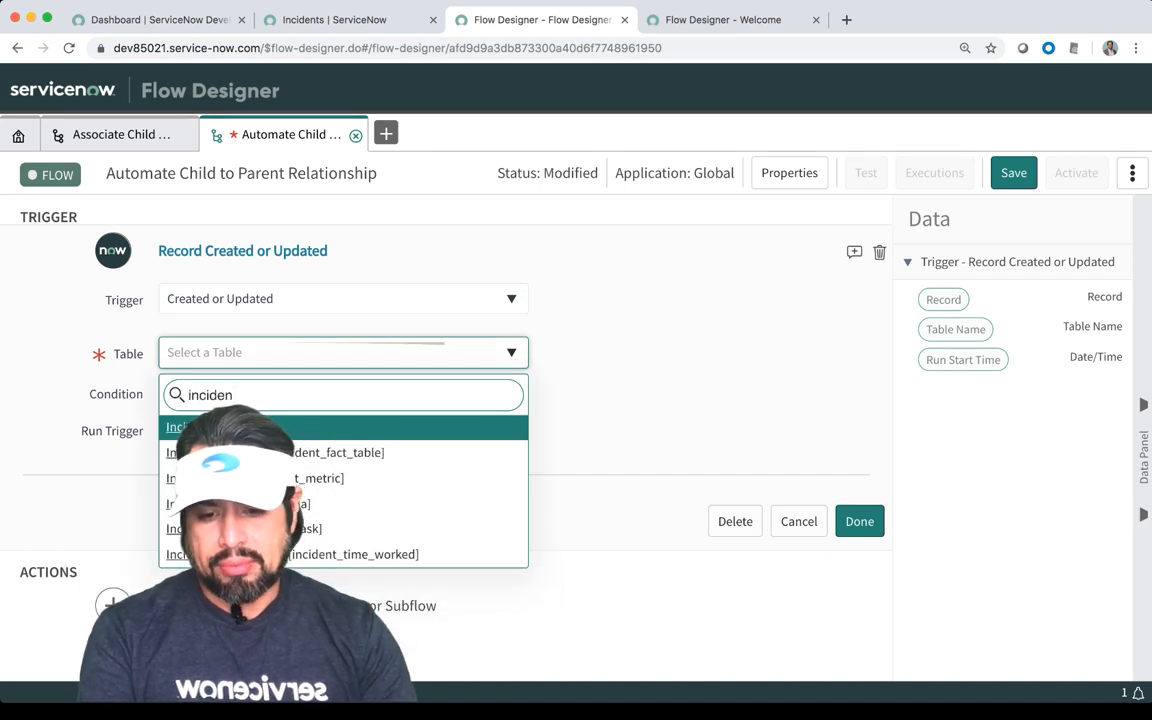
key("Return")
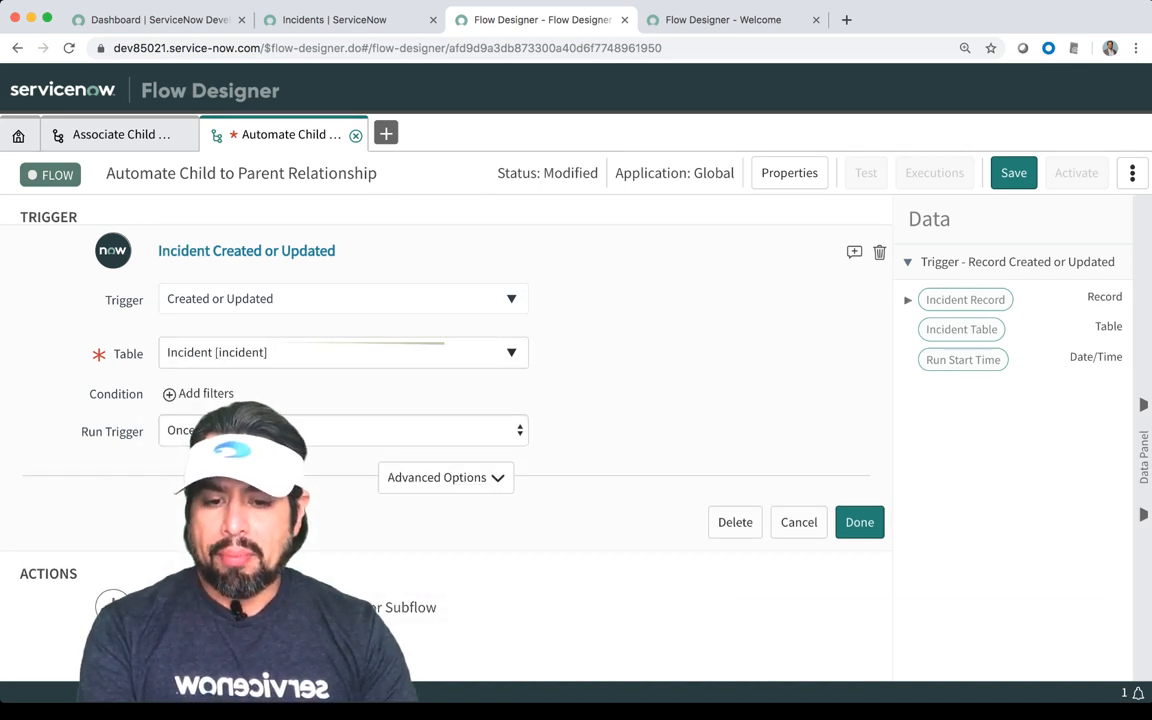
Open the VPN client incident from the incidents list, inspect its Make Parent field, and return to the new flow.
left_click(330, 20)
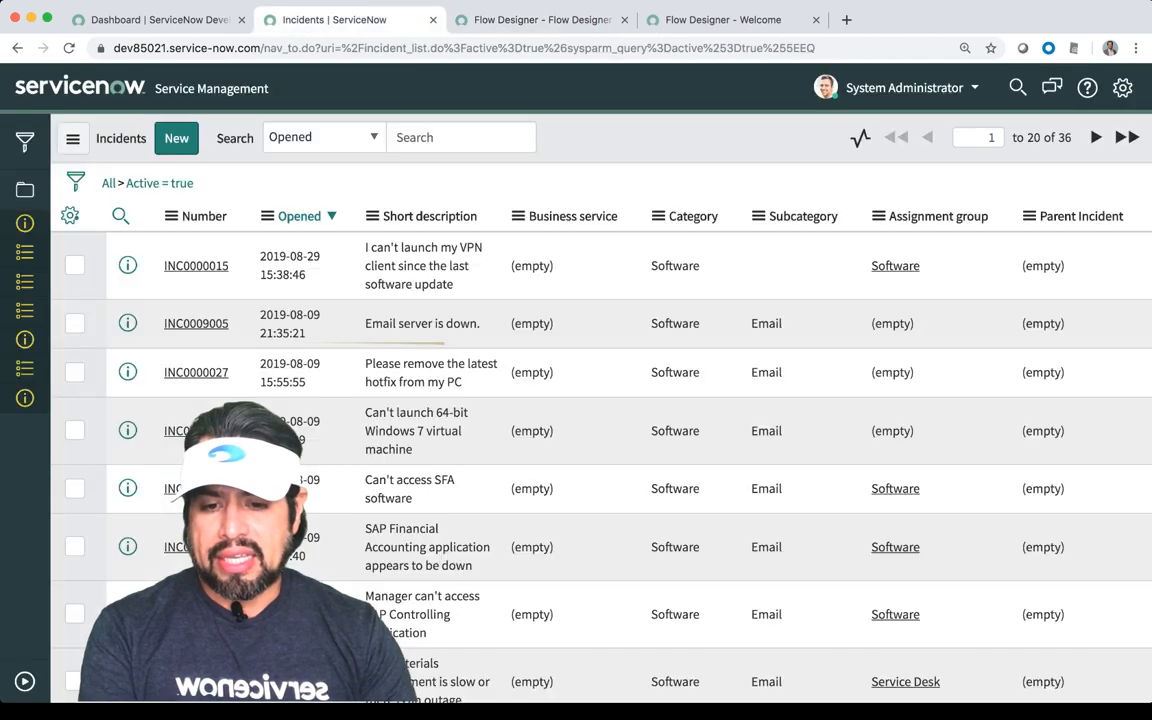
left_click(196, 265)
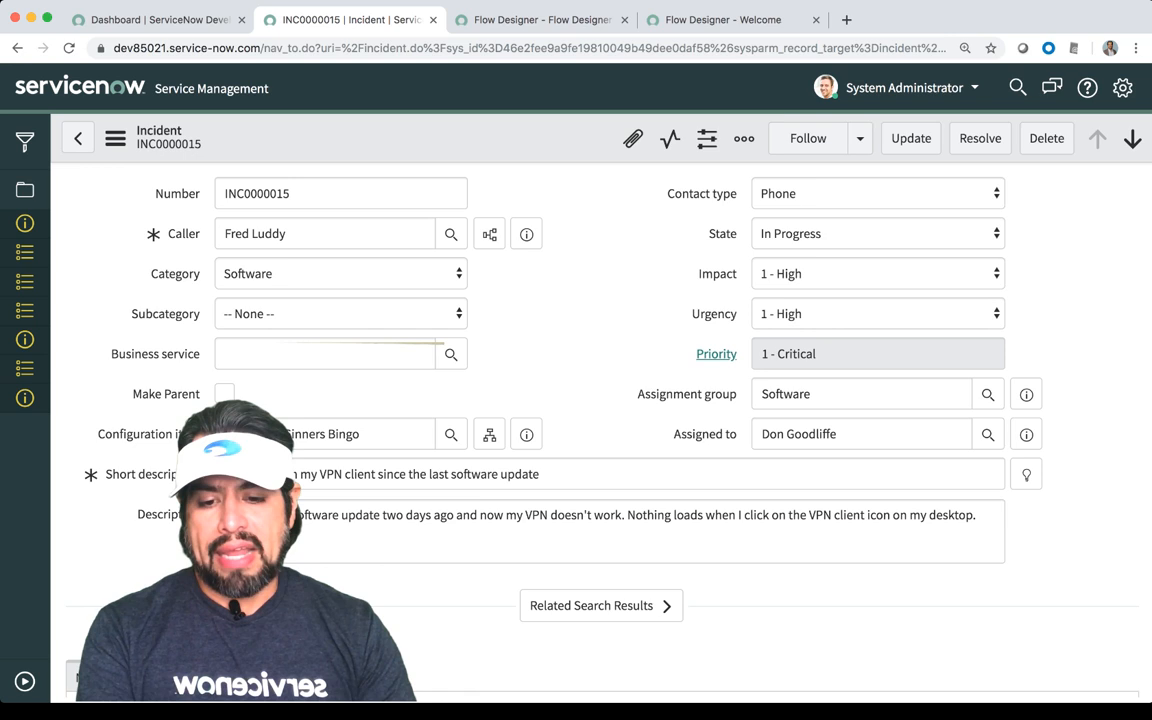
right_click(180, 396)
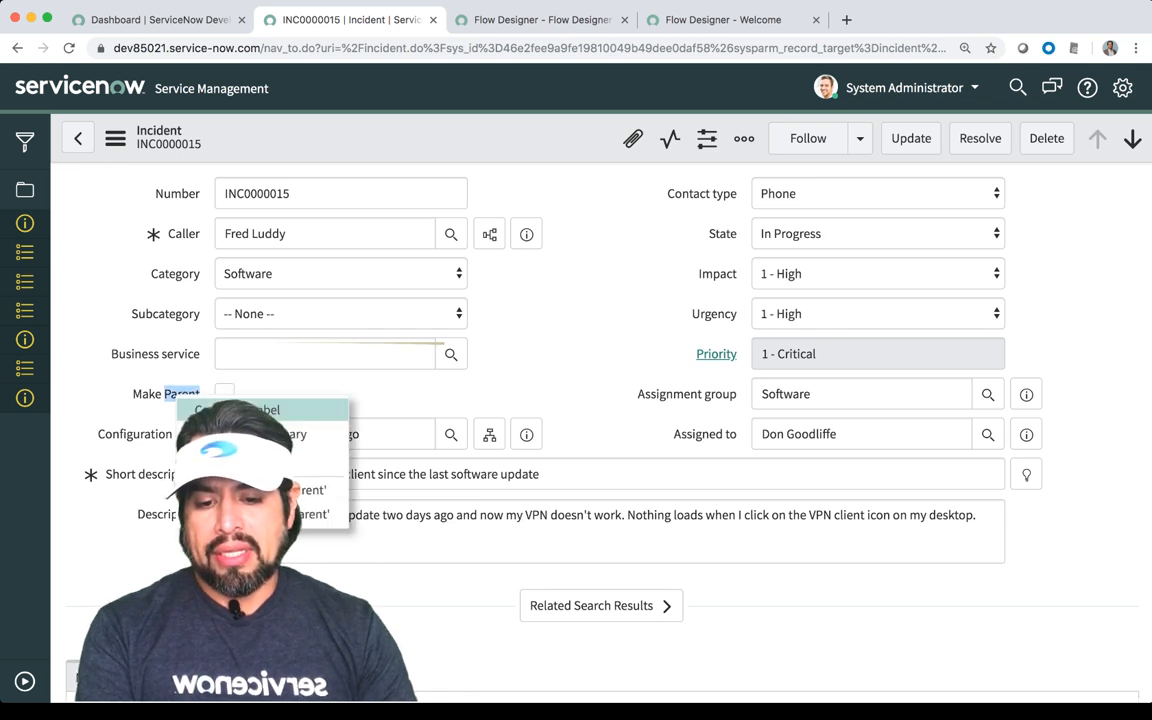
left_click(235, 410)
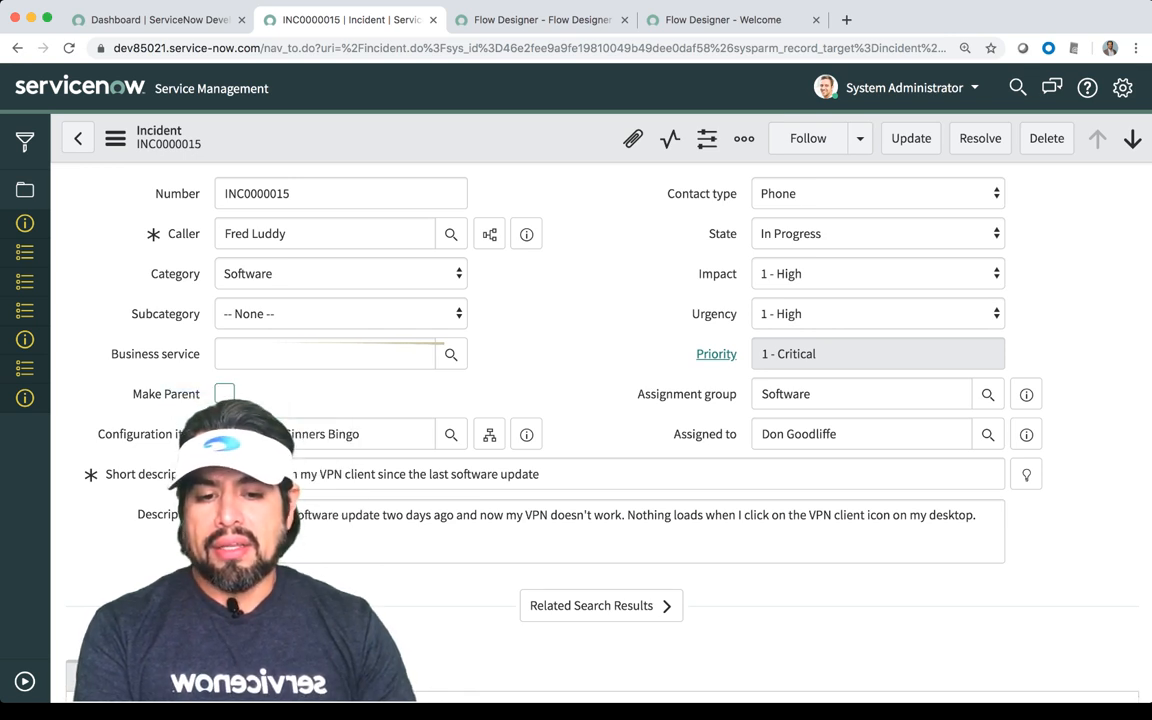
key("ctrl+Tab")
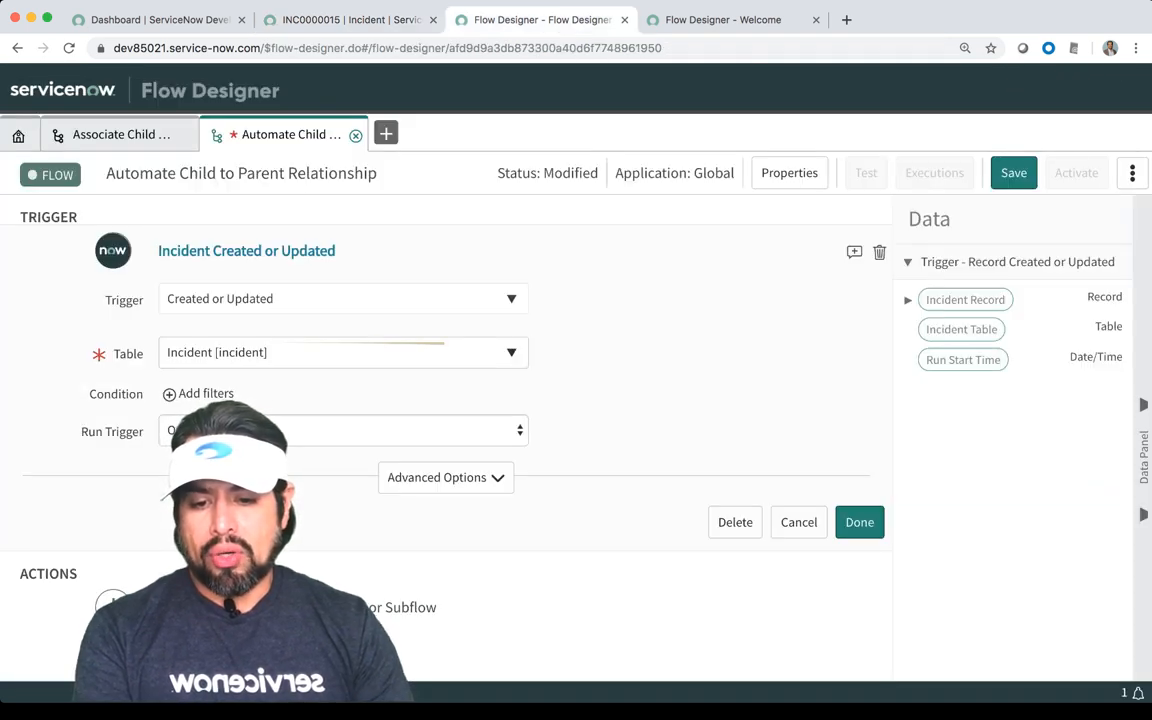
Add the trigger condition "Make Parent changes to true" and finish the trigger.
left_click(200, 393)
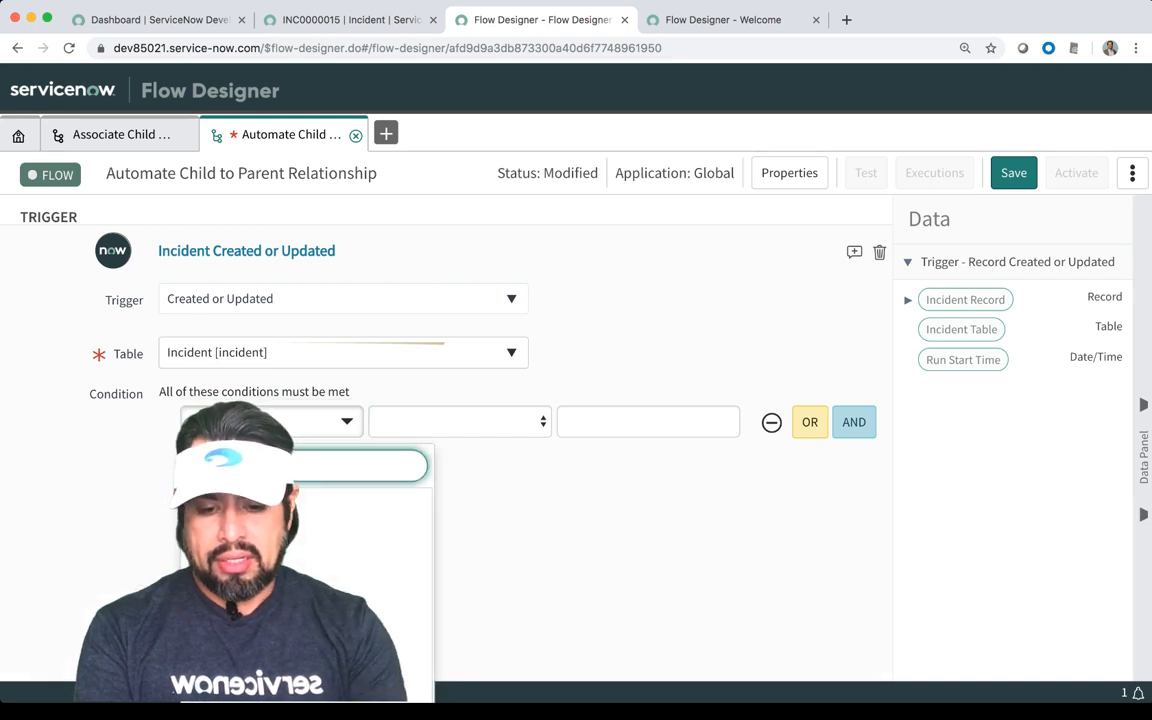
key("Return")
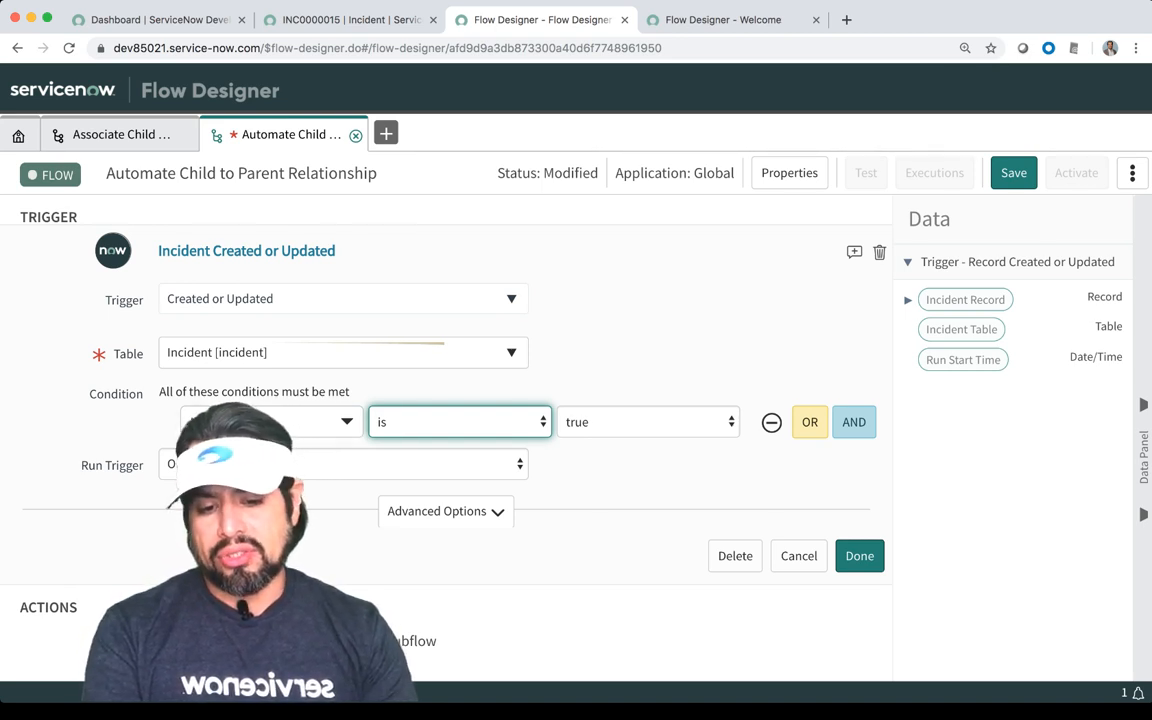
key("c")
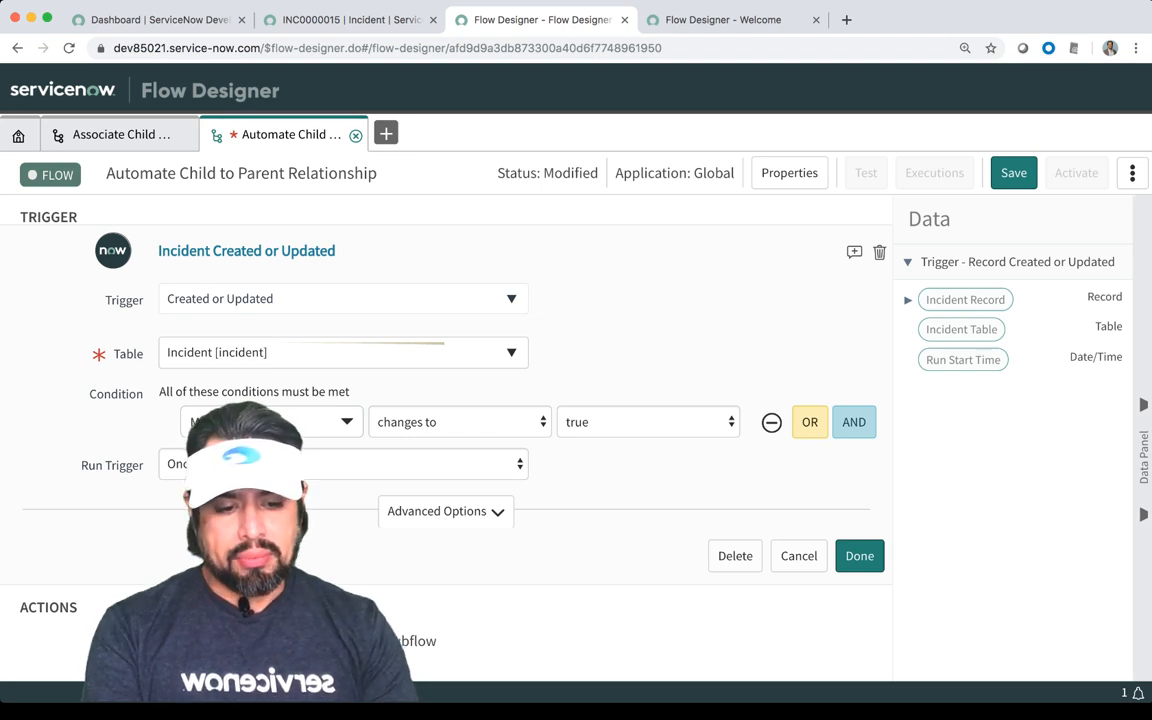
left_click(859, 555)
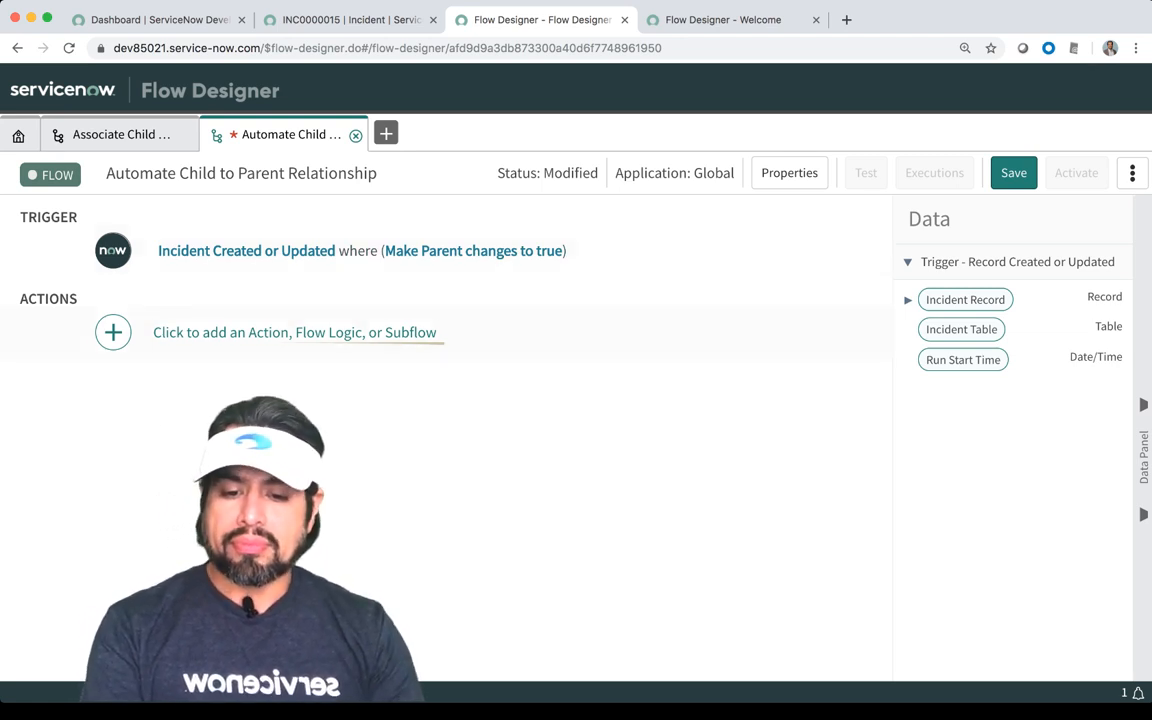
Add a Look Up Records action to the flow and set its table to Incident.
left_click(113, 332)
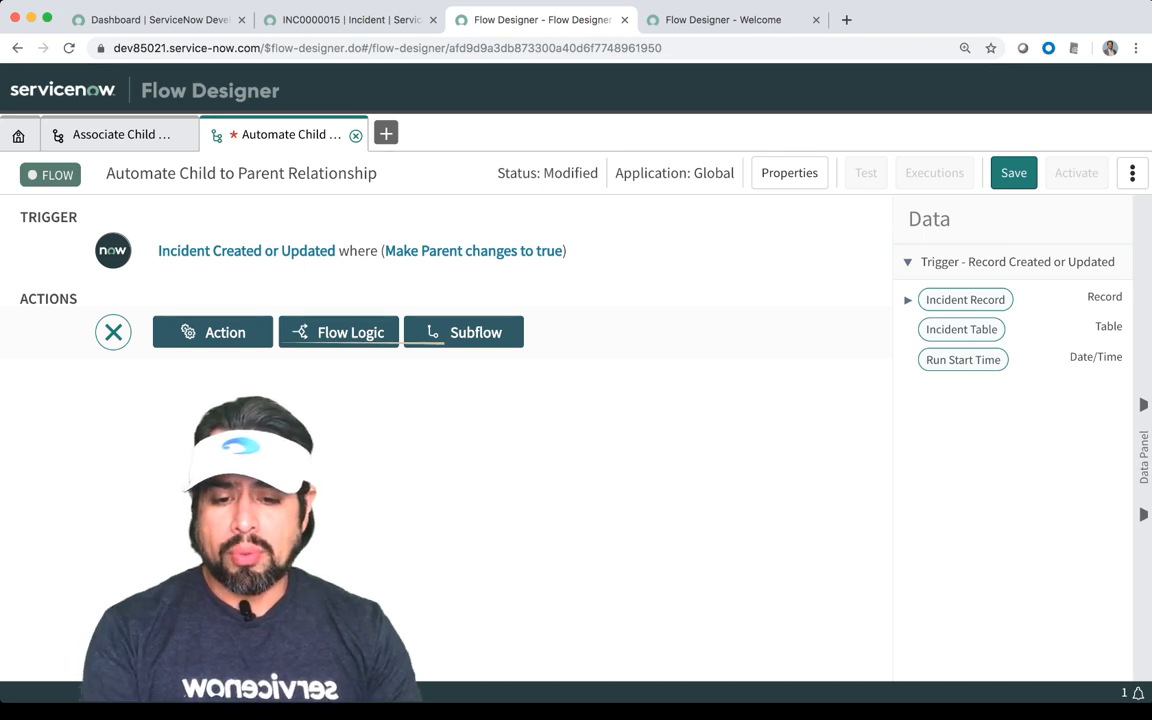
left_click(338, 332)
left_click(212, 332)
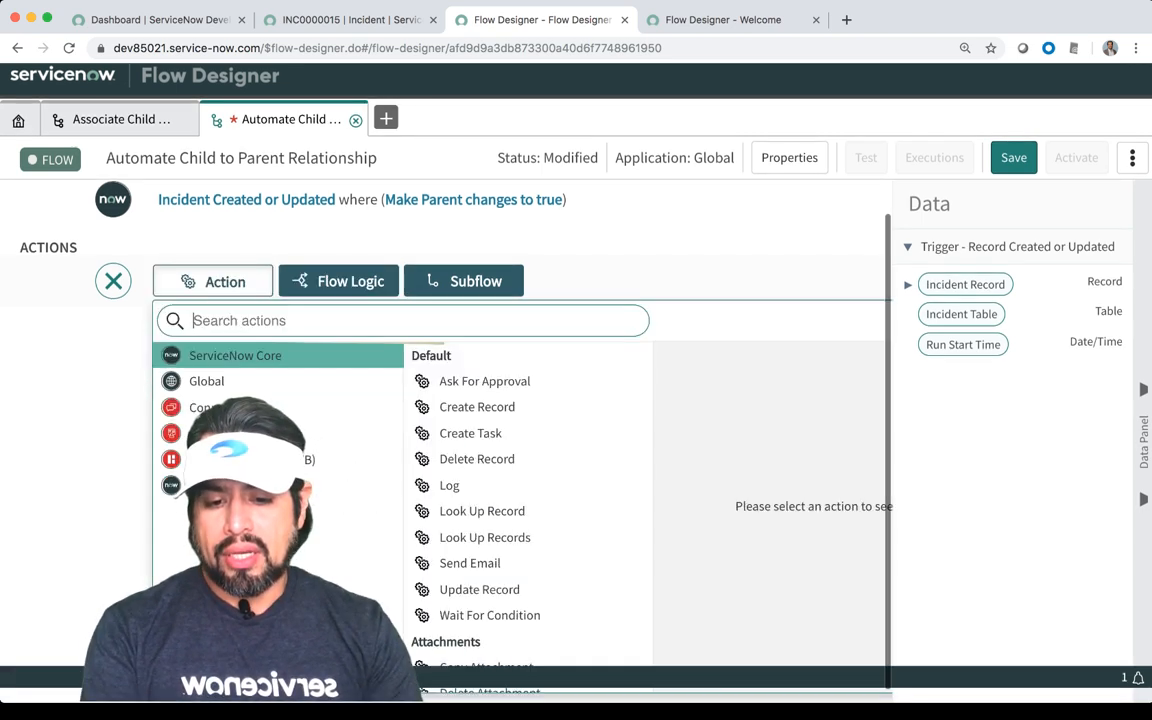
type("loo")
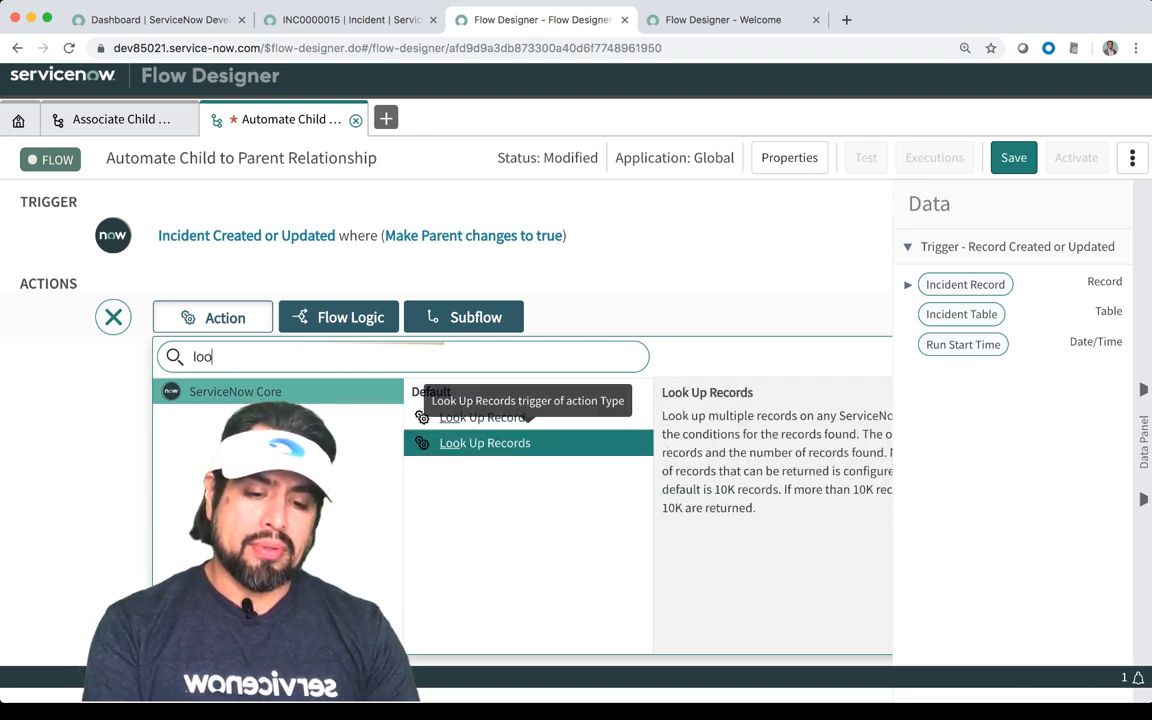
left_click(528, 440)
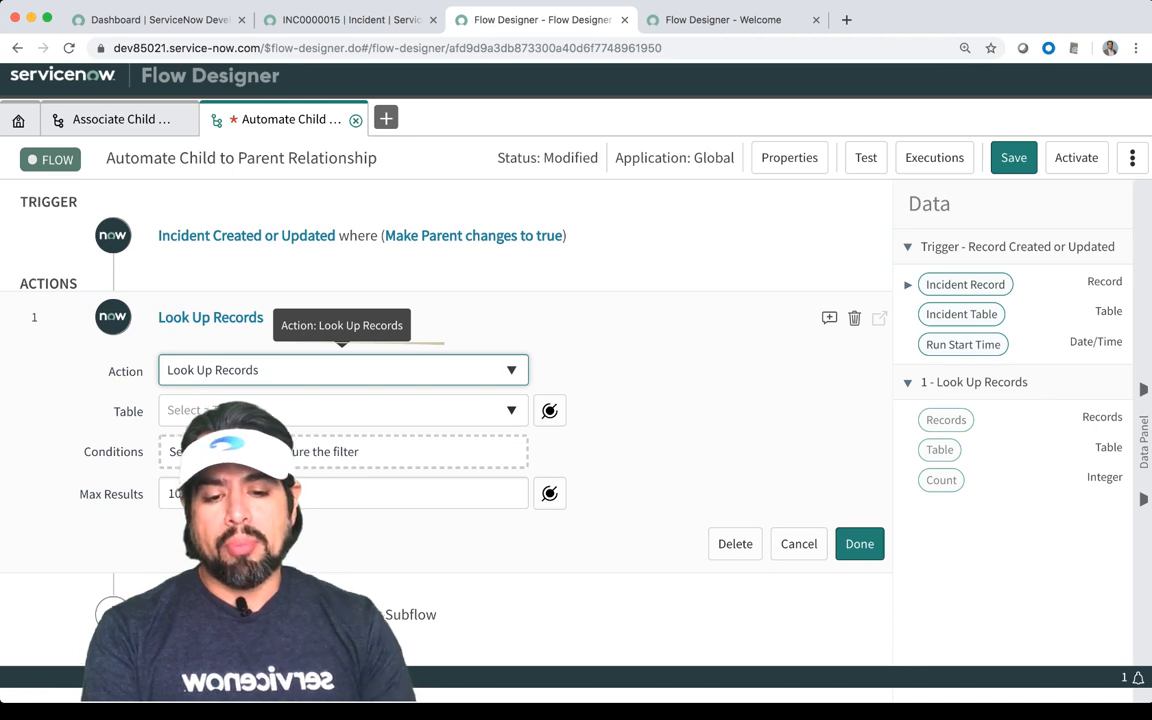
left_click(275, 410)
type("incid")
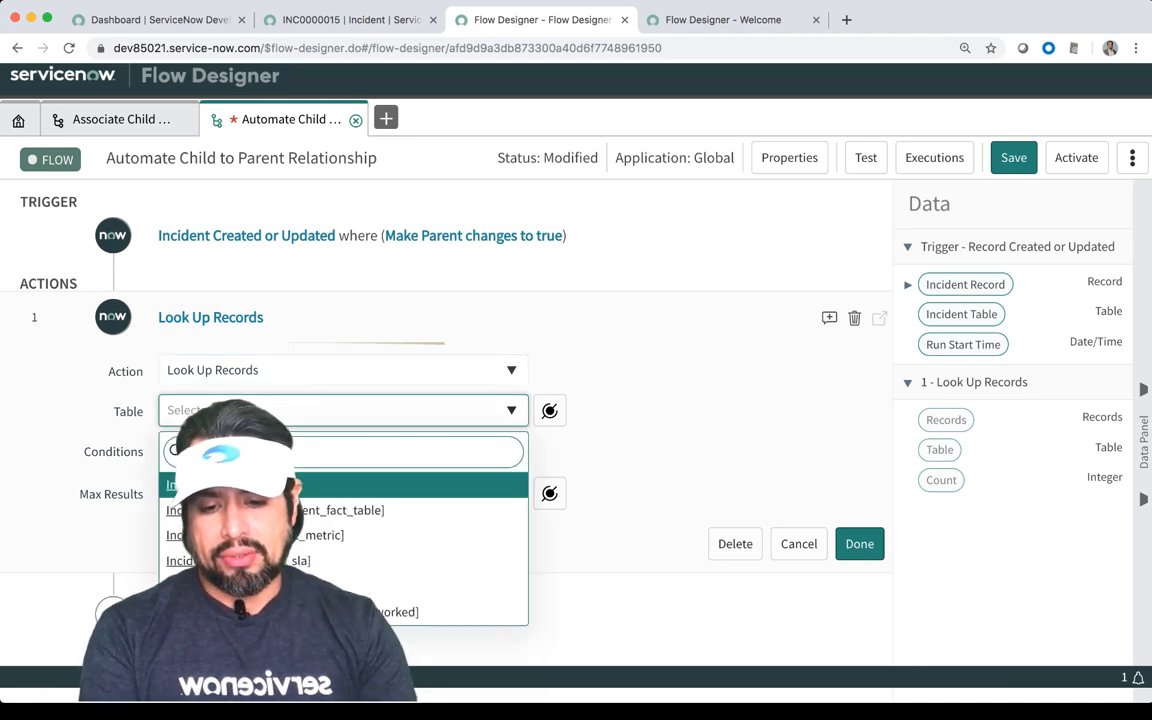
key("Return")
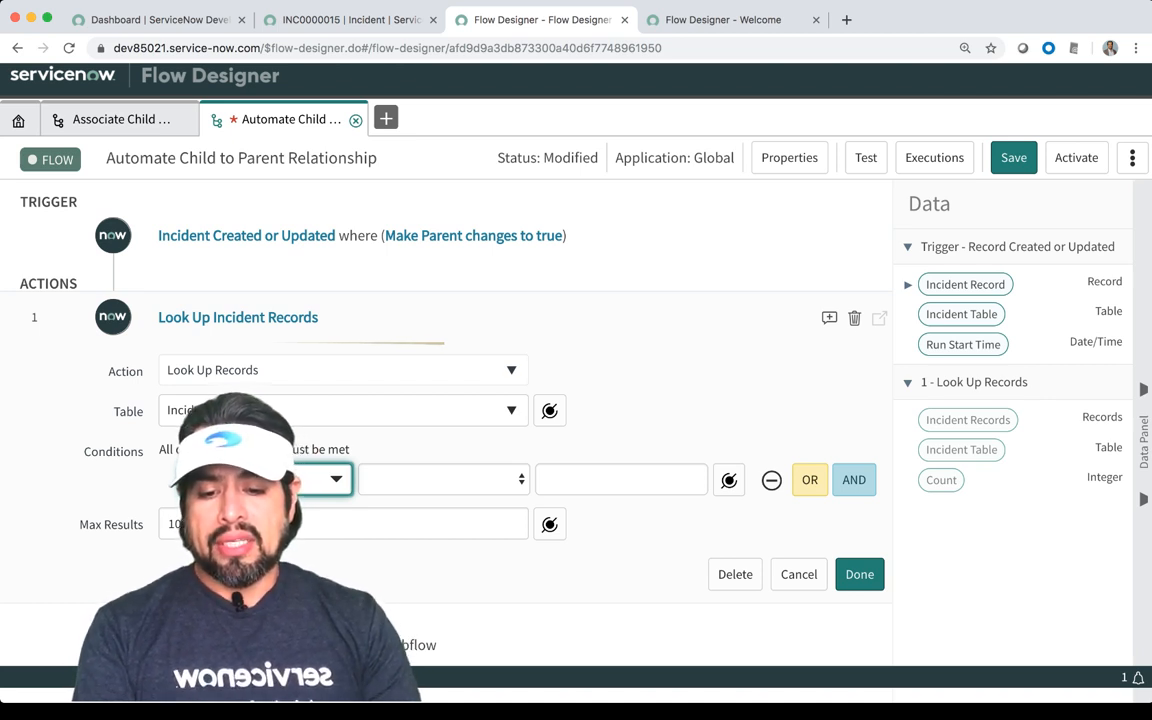
Set the first lookup condition to Opened on Today.
left_click(258, 480)
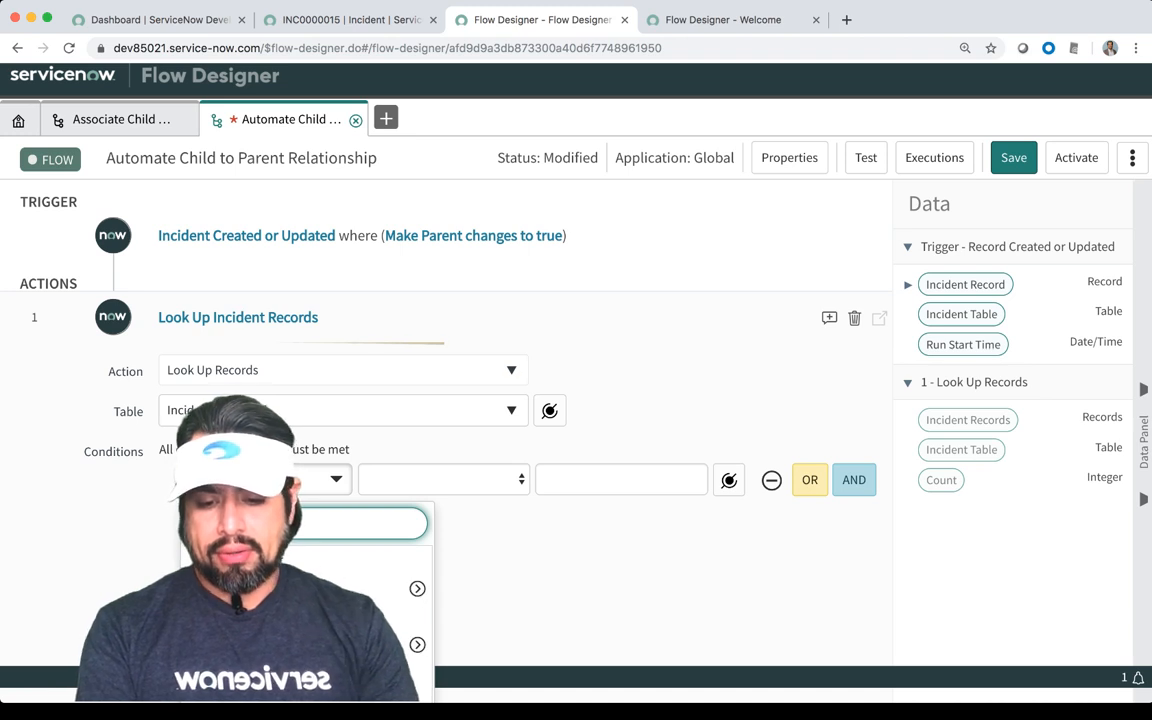
left_click(300, 617)
key("Tab")
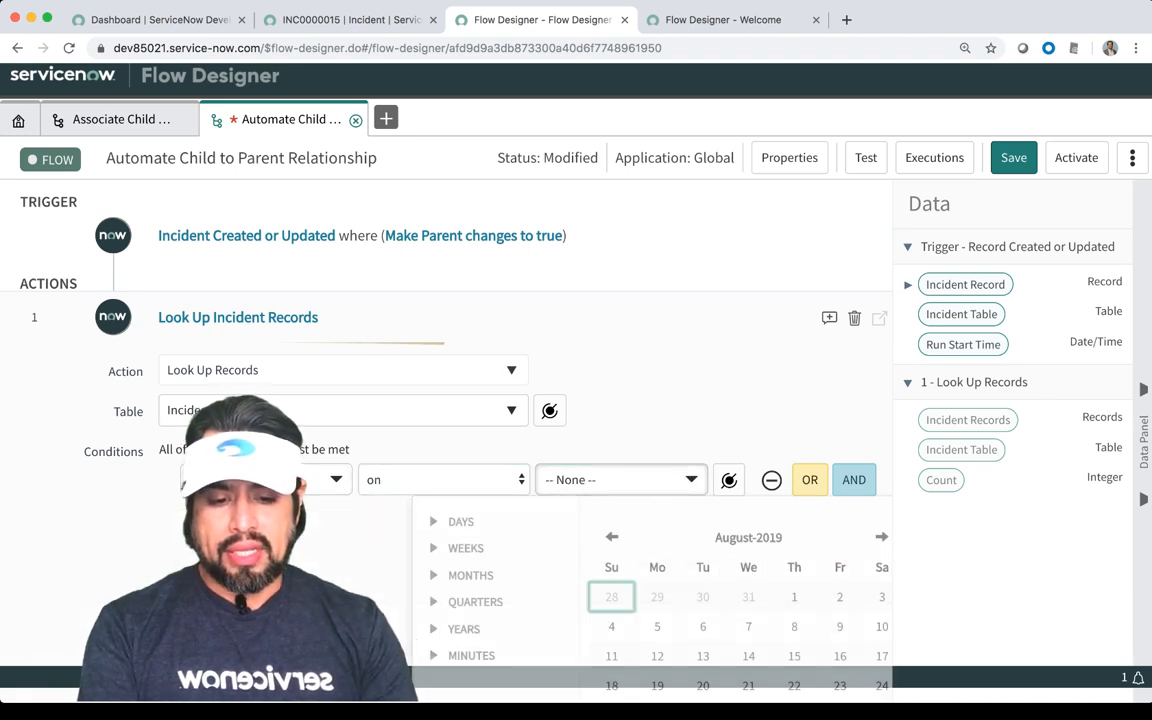
left_click(465, 543)
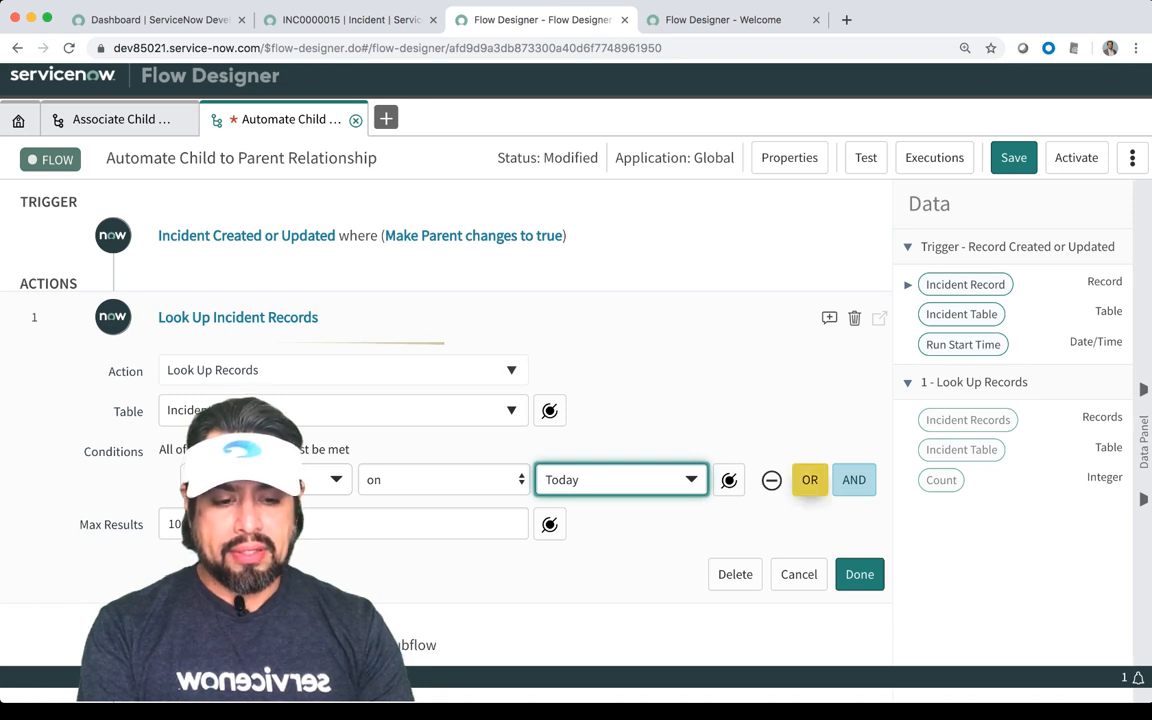
Add an AND lookup condition requiring Category to be the trigger incident record's Category.
left_click(854, 480)
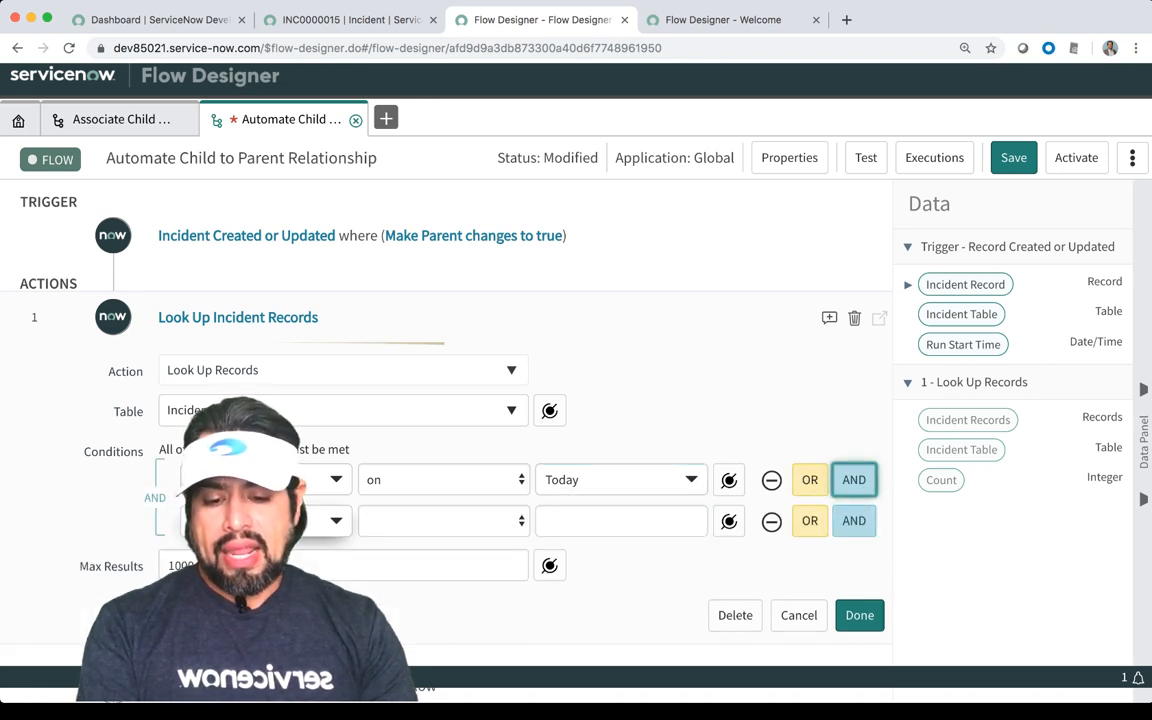
left_click(330, 520)
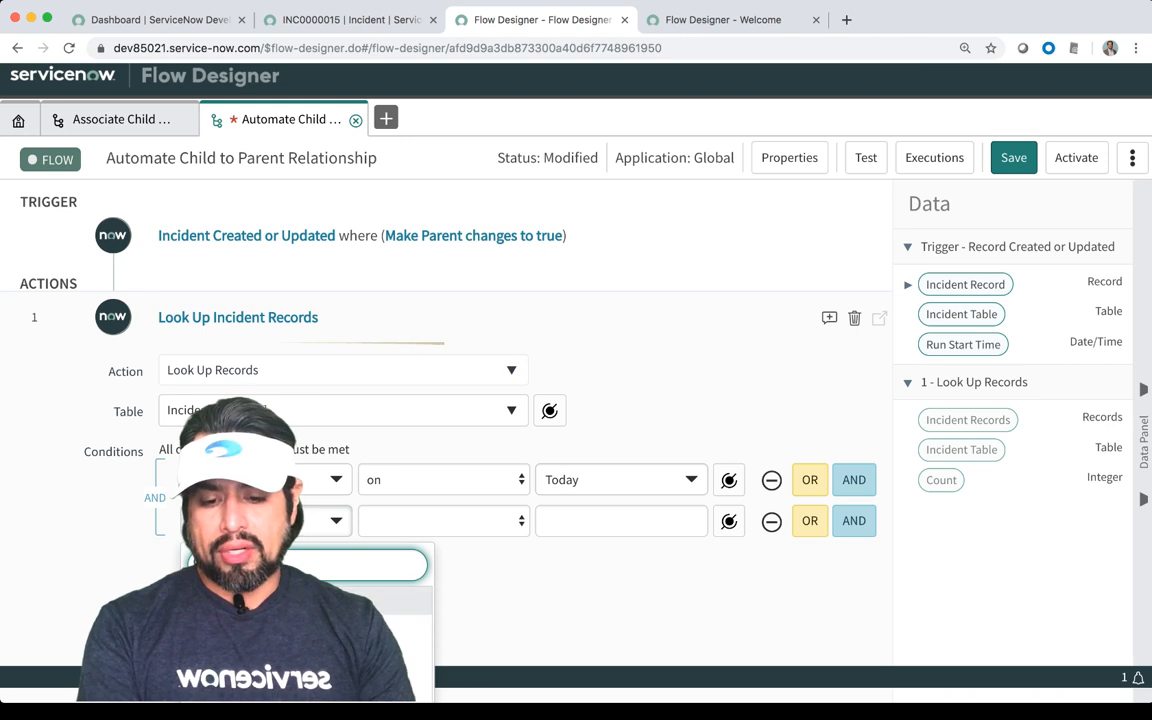
key("Return")
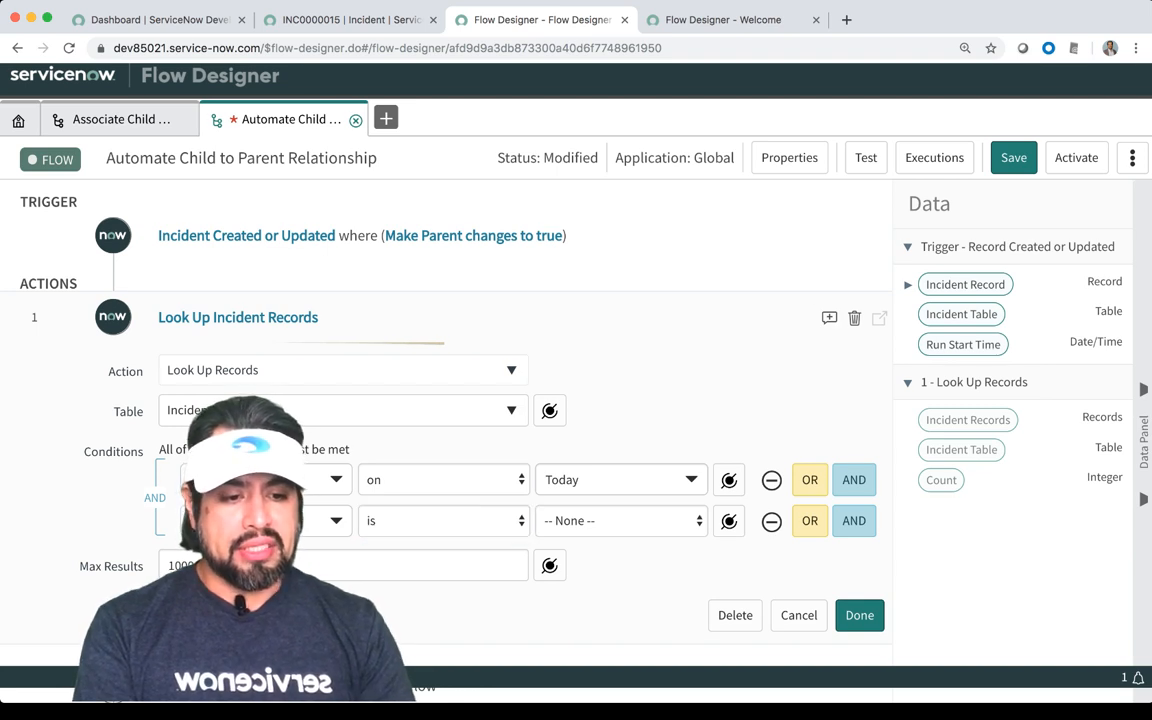
left_click(908, 285)
scroll(955, 300, "down", 3)
scroll(960, 310, "down", 3)
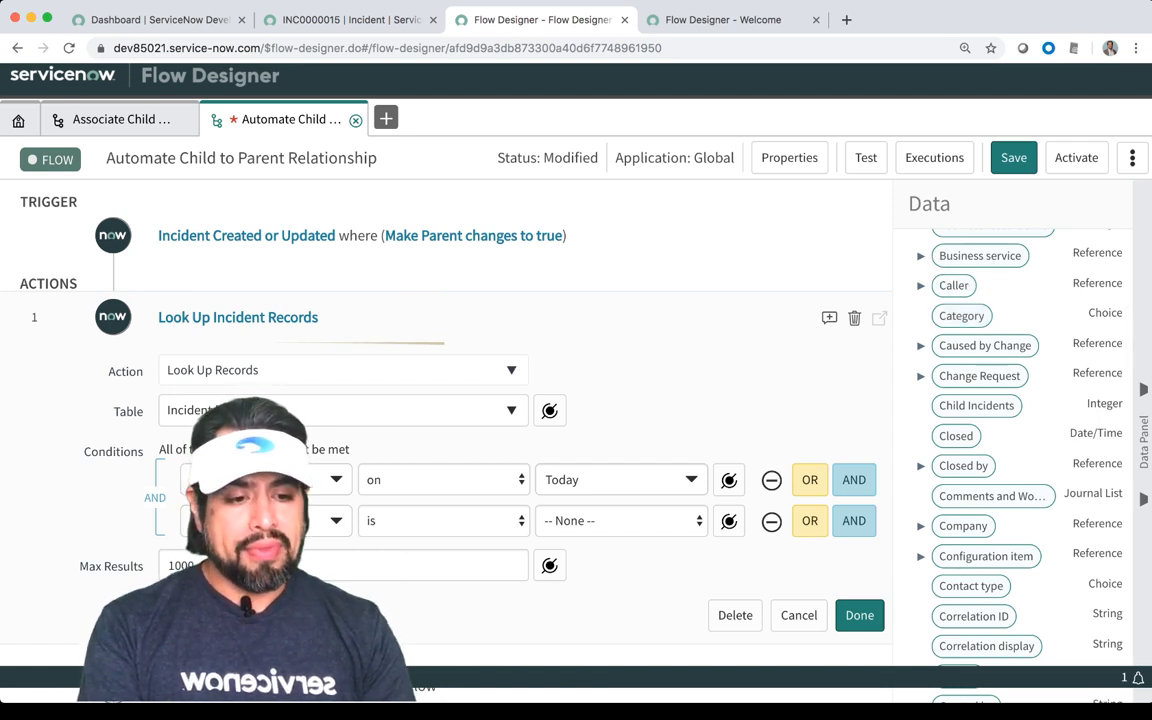
left_click_drag(961, 316, 620, 522)
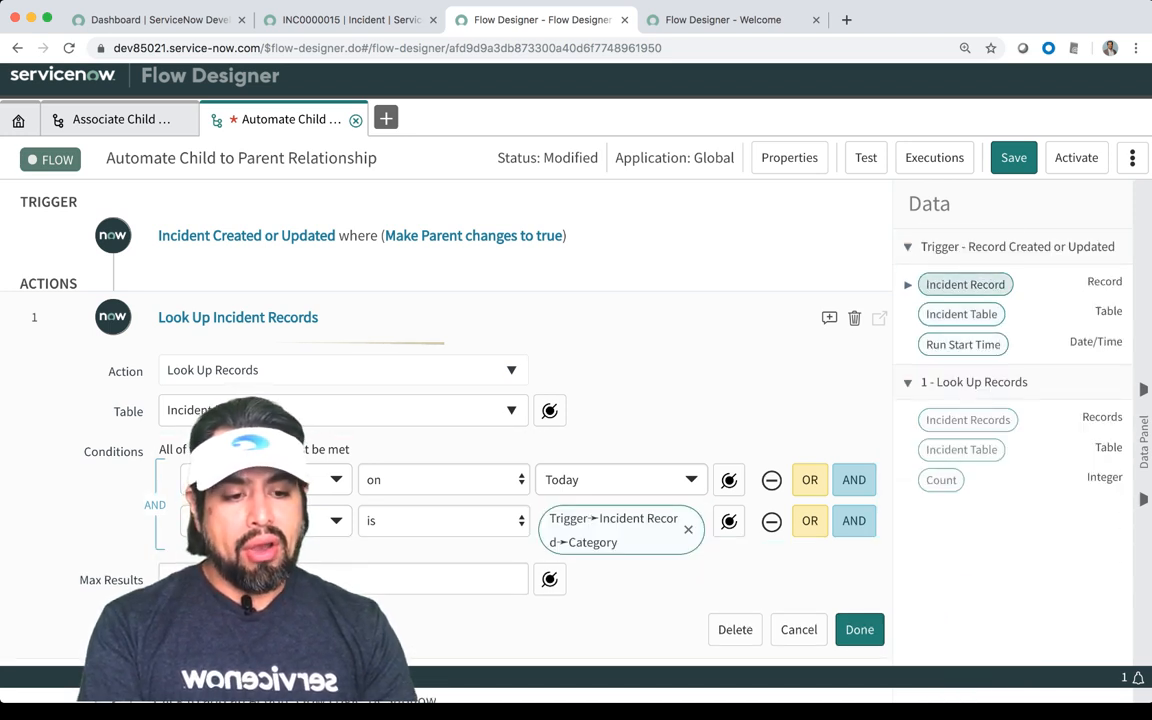
Add another AND lookup condition requiring Subcategory to be the trigger incident record's Subcategory.
left_click(908, 284)
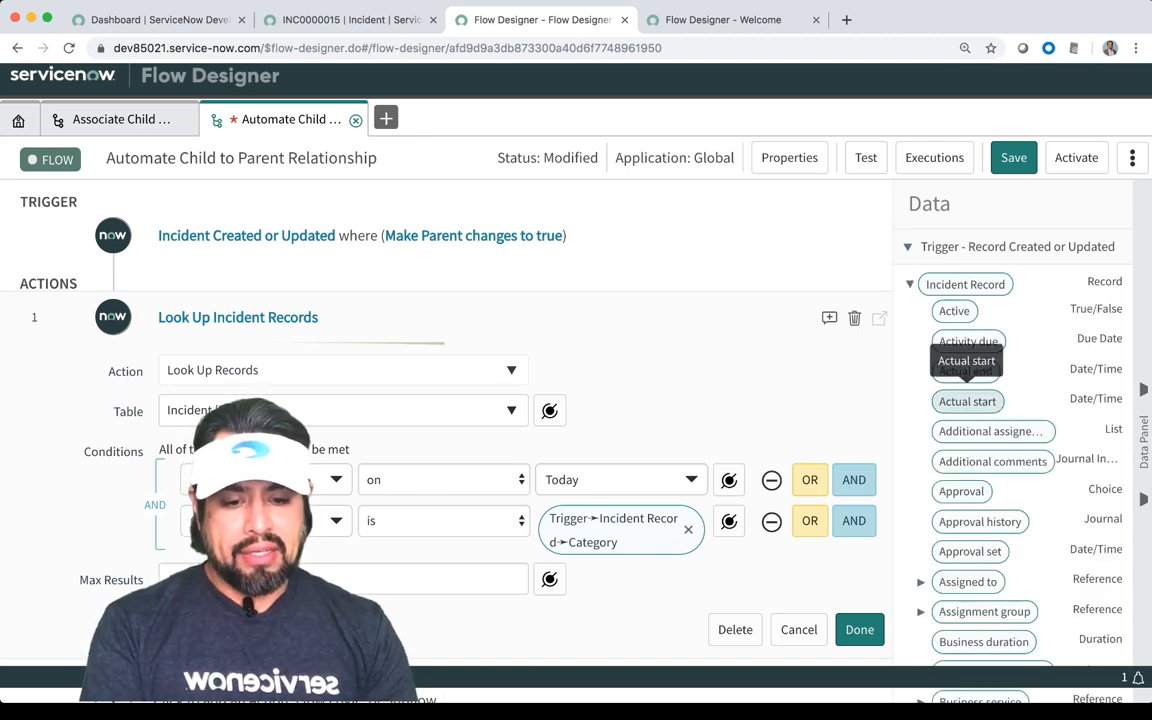
scroll(446, 420, "down", 2)
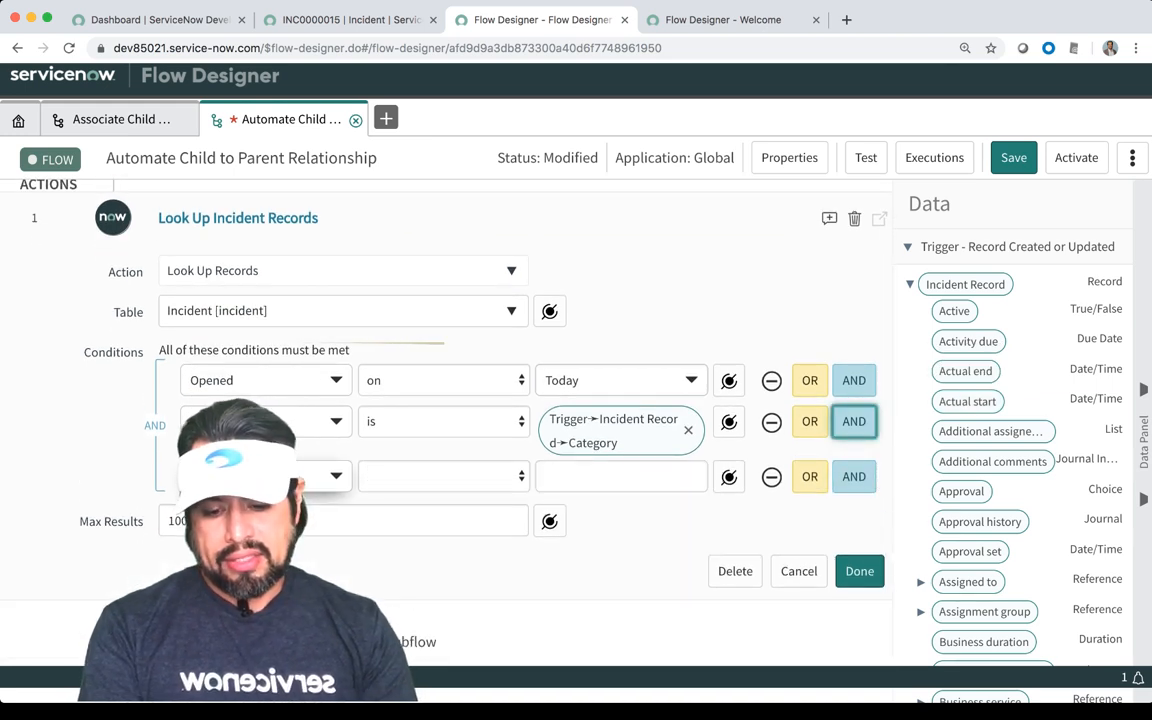
left_click(854, 421)
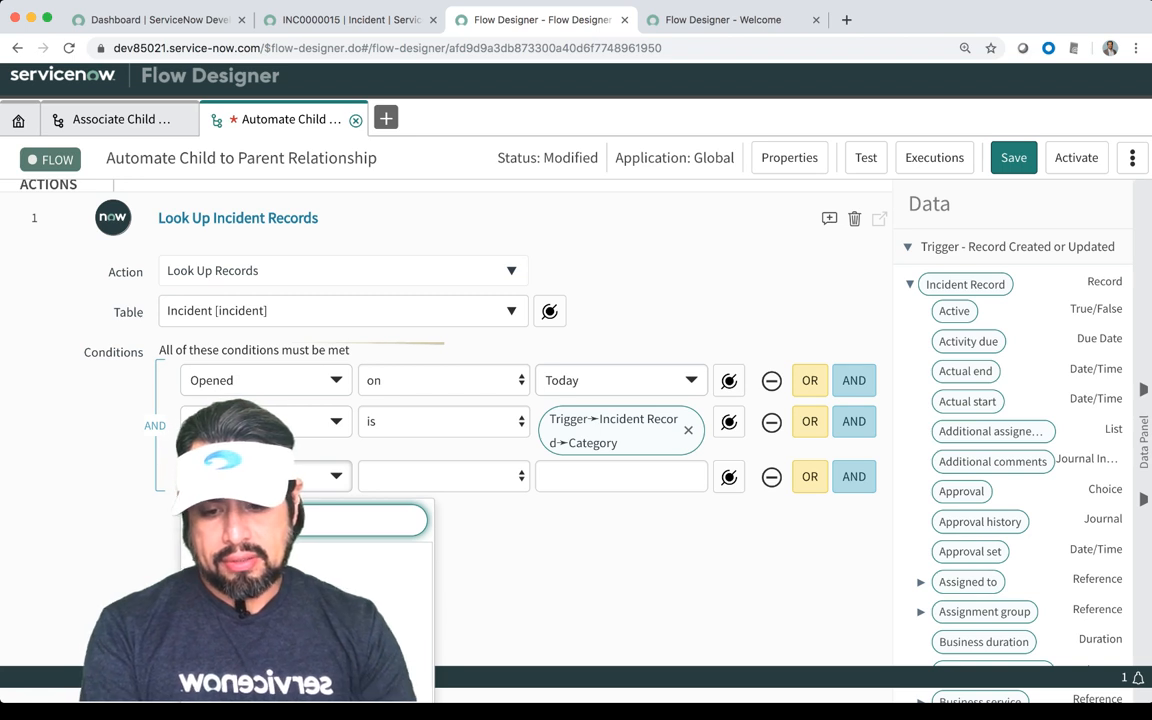
key("Return")
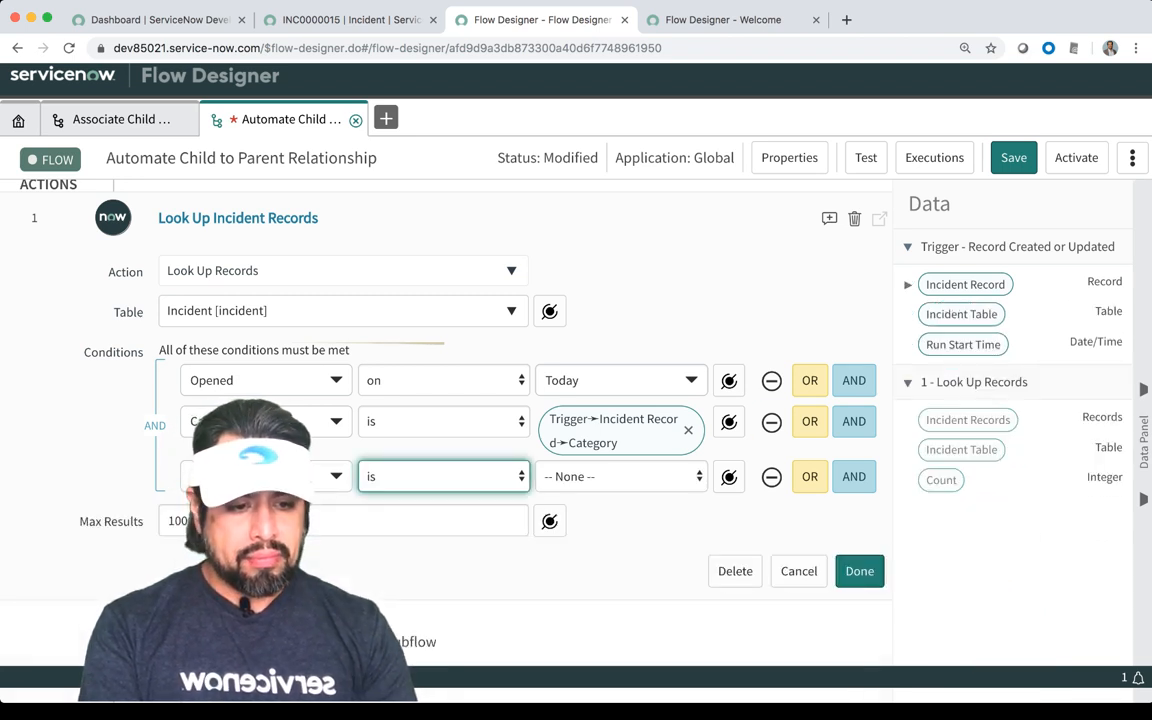
left_click(907, 284)
scroll(1000, 450, "down", 10)
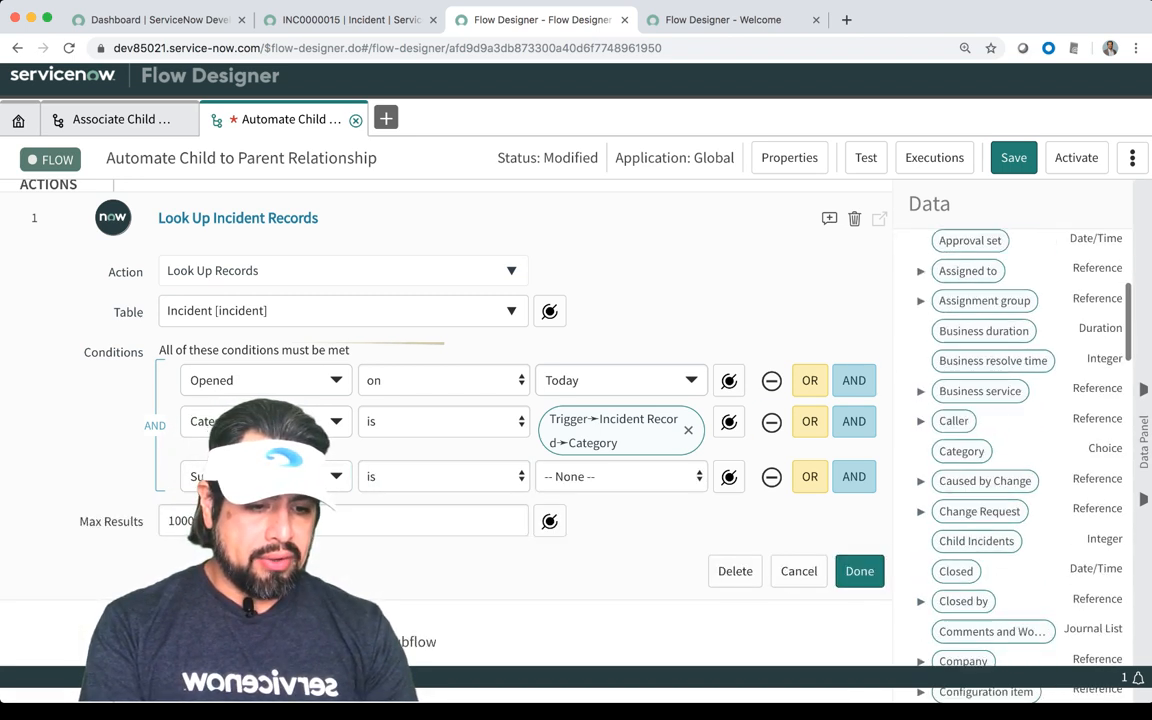
scroll(990, 420, "down", 12)
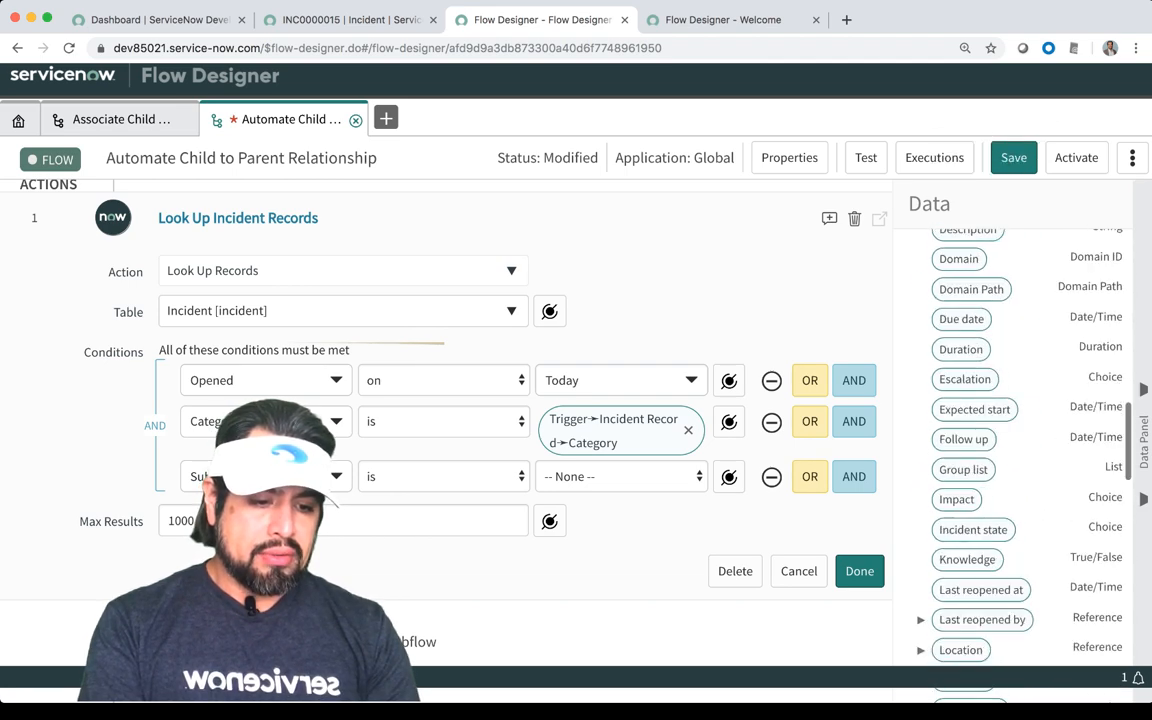
scroll(1000, 440, "down", 10)
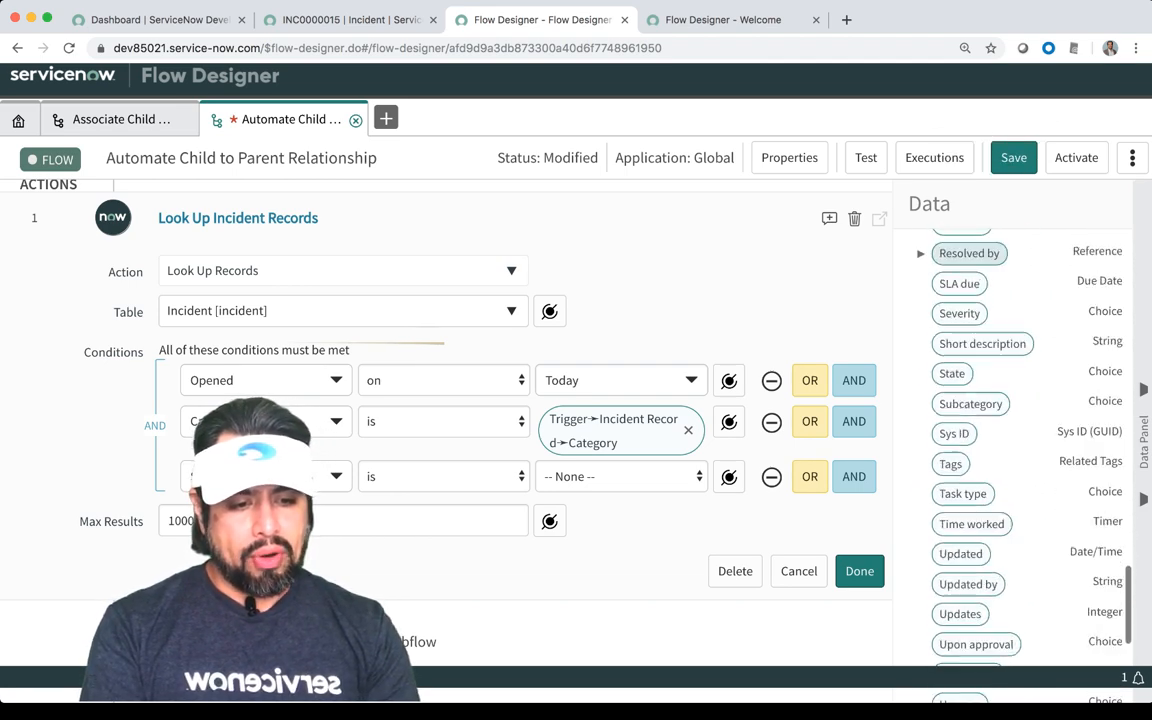
left_click_drag(970, 349, 620, 477)
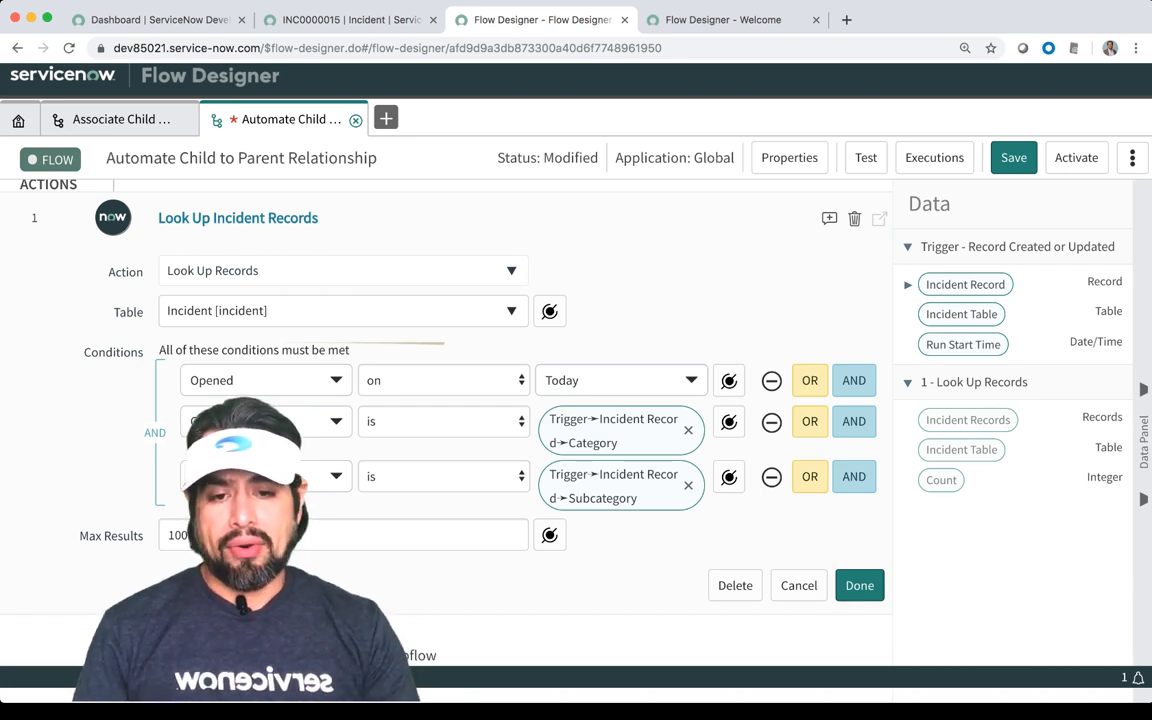
Try setting the open incident's Subcategory to Email, then return to the incident list without saving the change.
key("ctrl+shift+Tab")
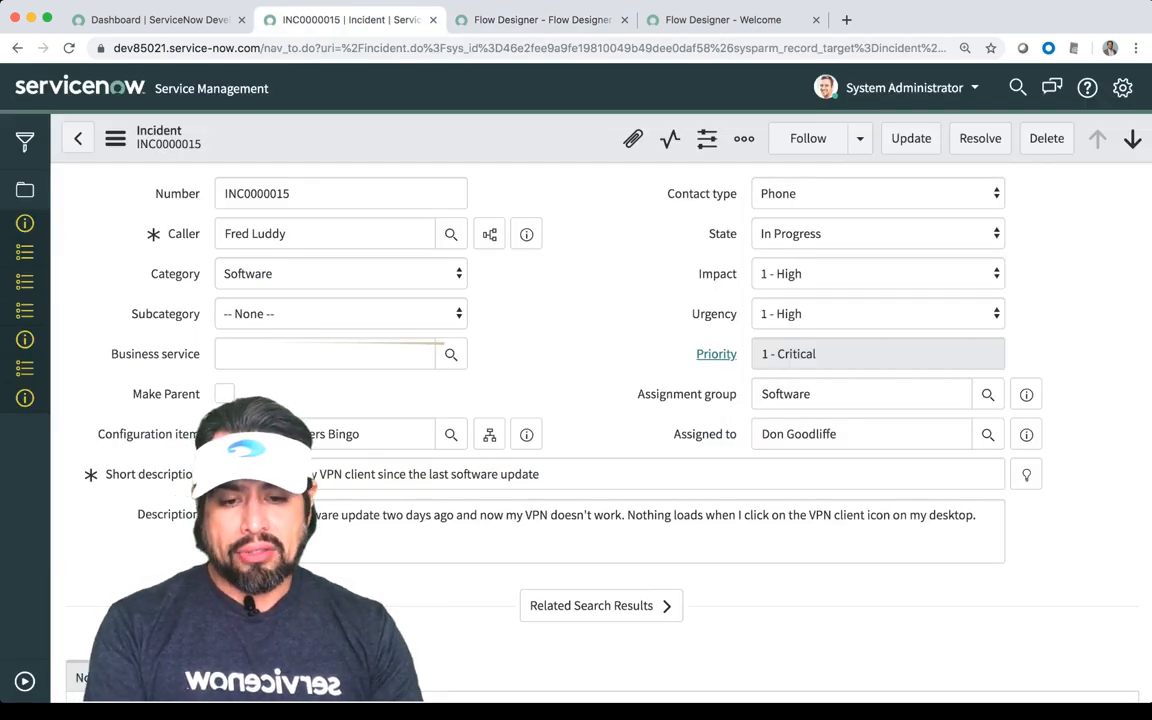
left_click(340, 313)
key("Down")
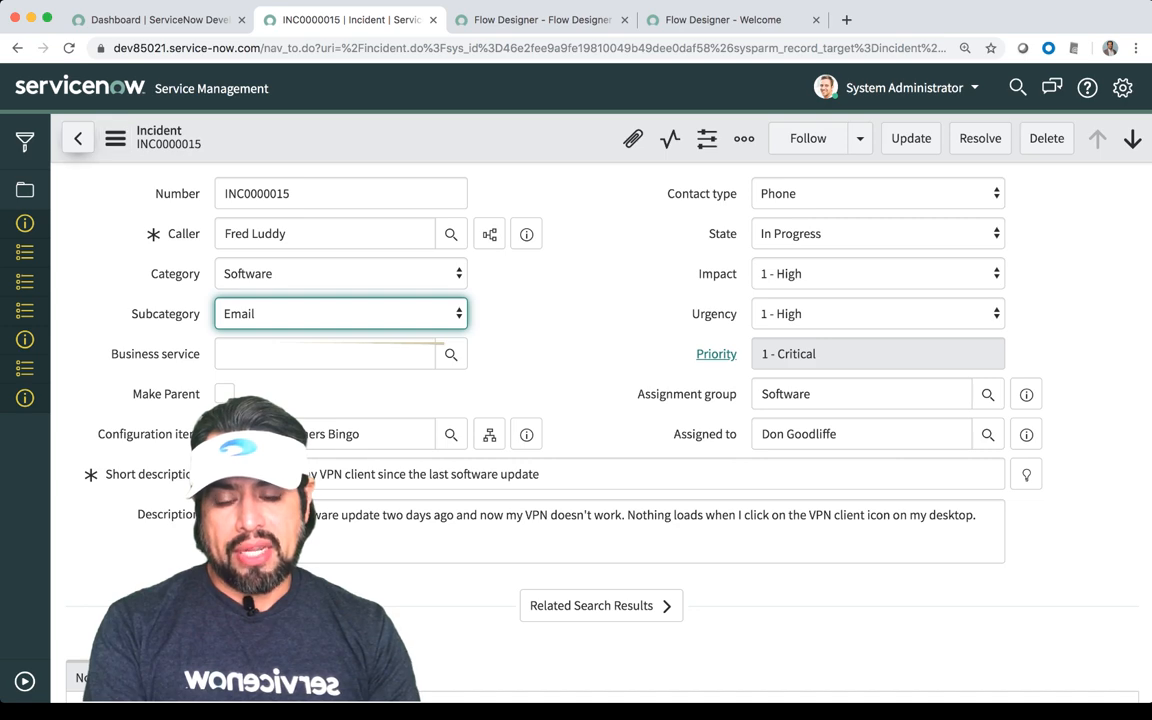
left_click(78, 138)
left_click(531, 260)
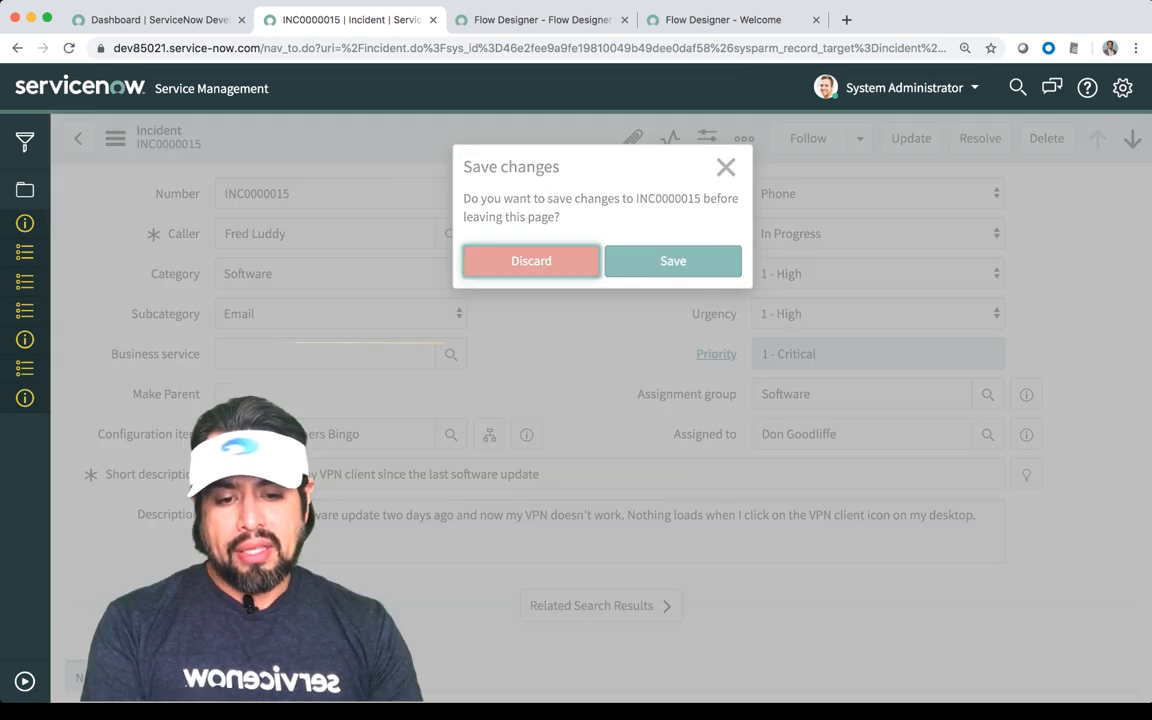
Sort the incident list by Number and examine the incidents' opened dates, categories and subcategories.
scroll(600, 420, "down", 2)
scroll(600, 420, "down", 5)
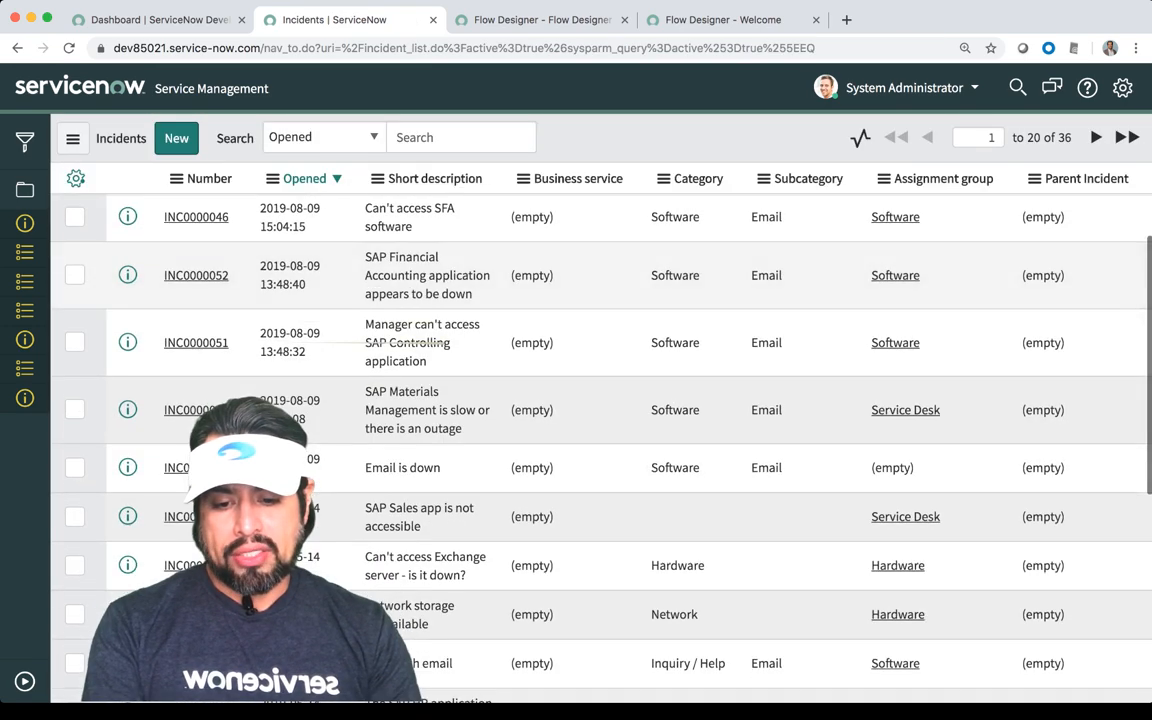
scroll(600, 420, "up", 8)
left_click(198, 216)
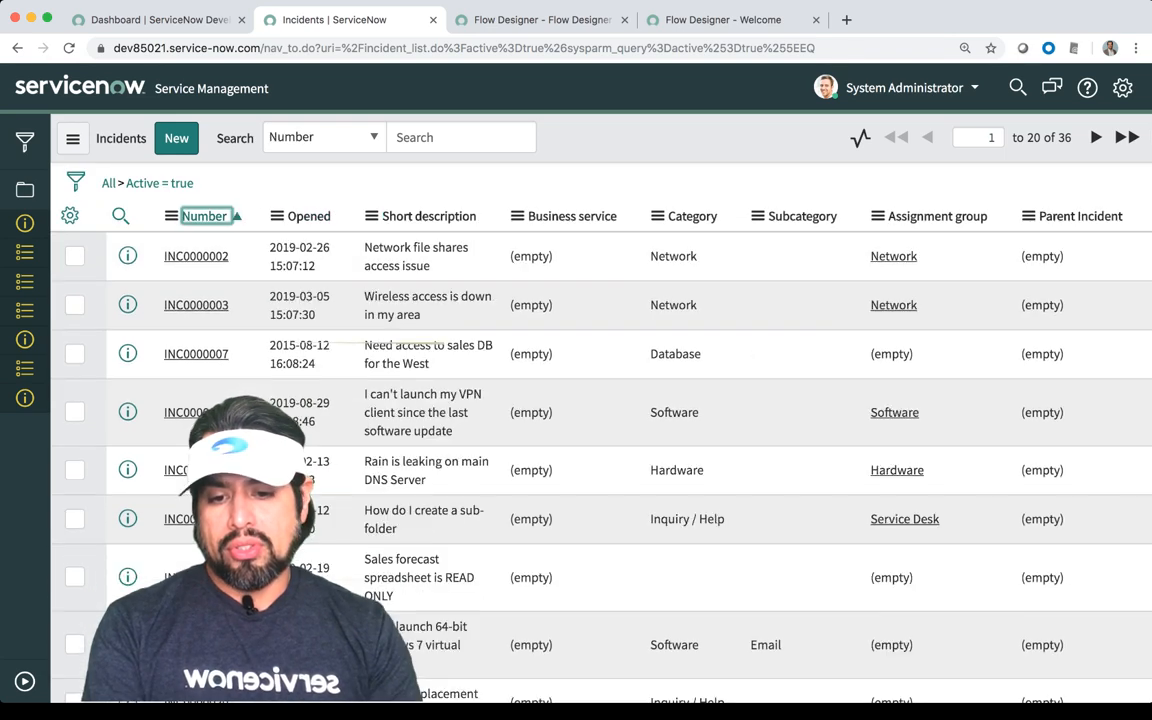
scroll(198, 216, "down", 3)
scroll(600, 420, "down", 3)
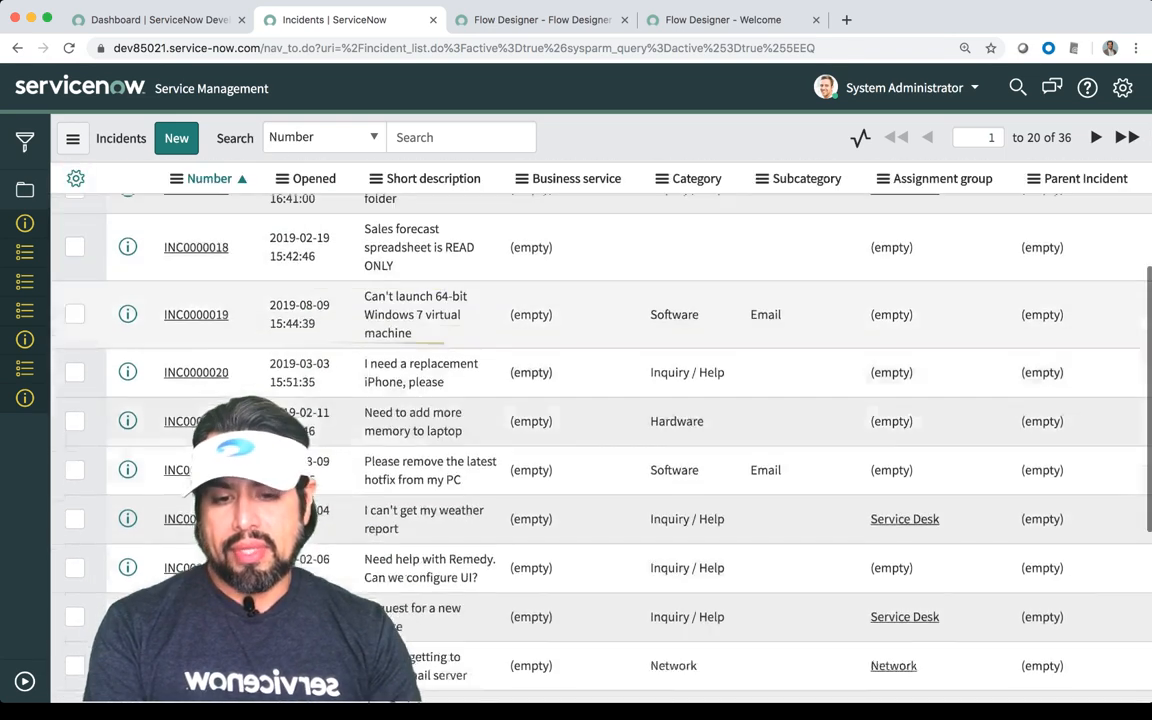
scroll(600, 420, "up", 6)
Back in the flow, add an AND lookup condition that Number is not the trigger incident record's Number, and complete the lookup action.
left_click(540, 19)
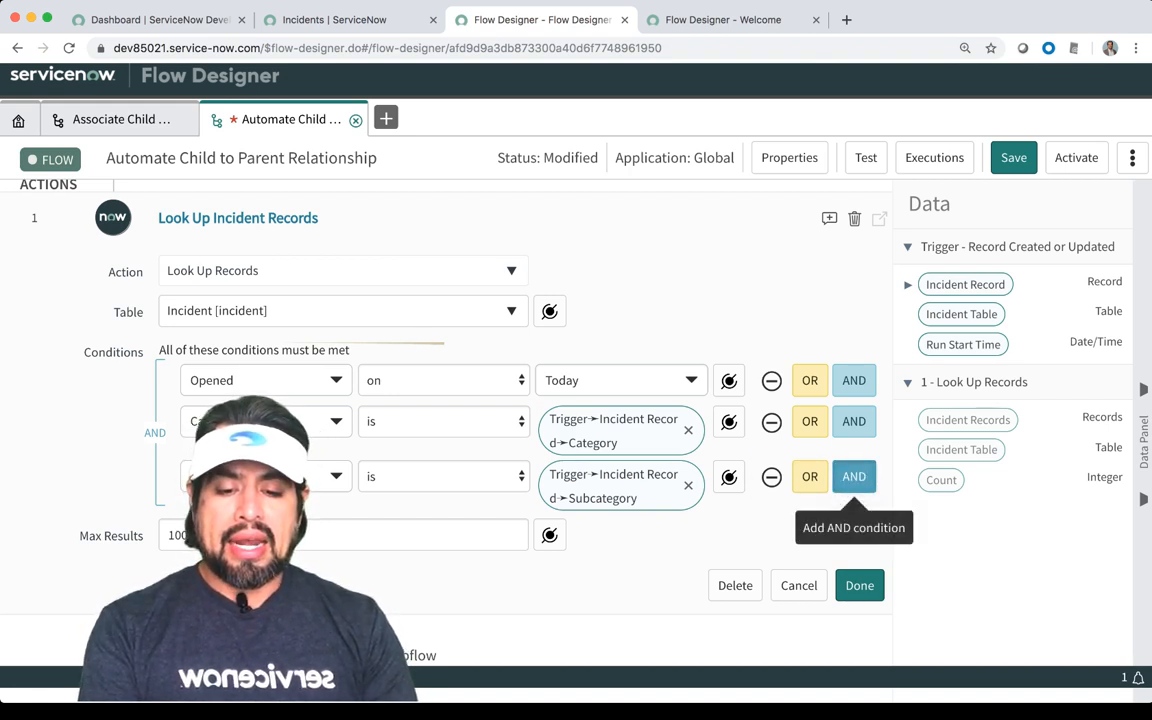
left_click(854, 476)
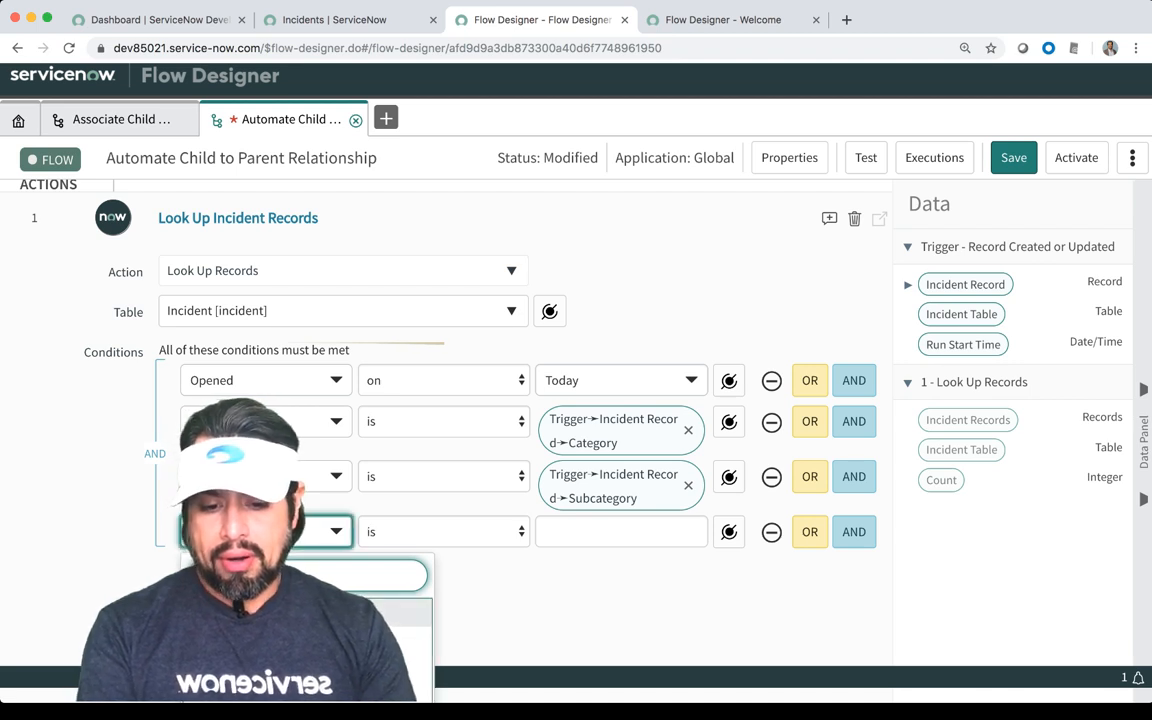
key("Return")
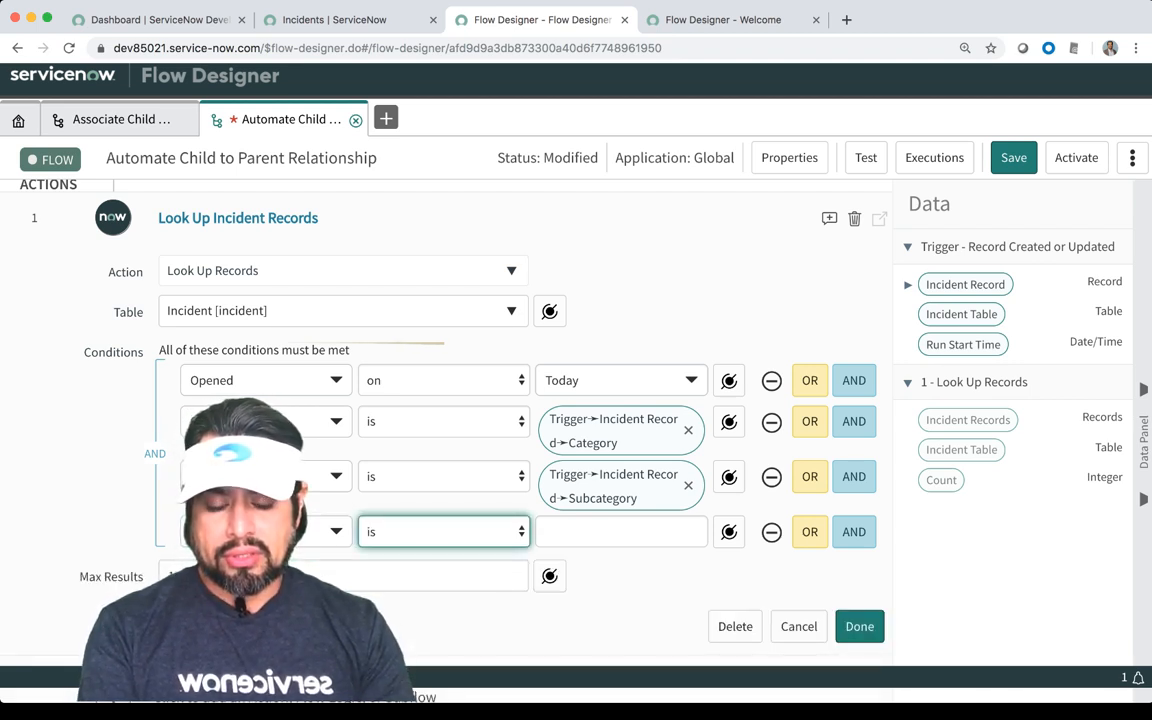
key("Down")
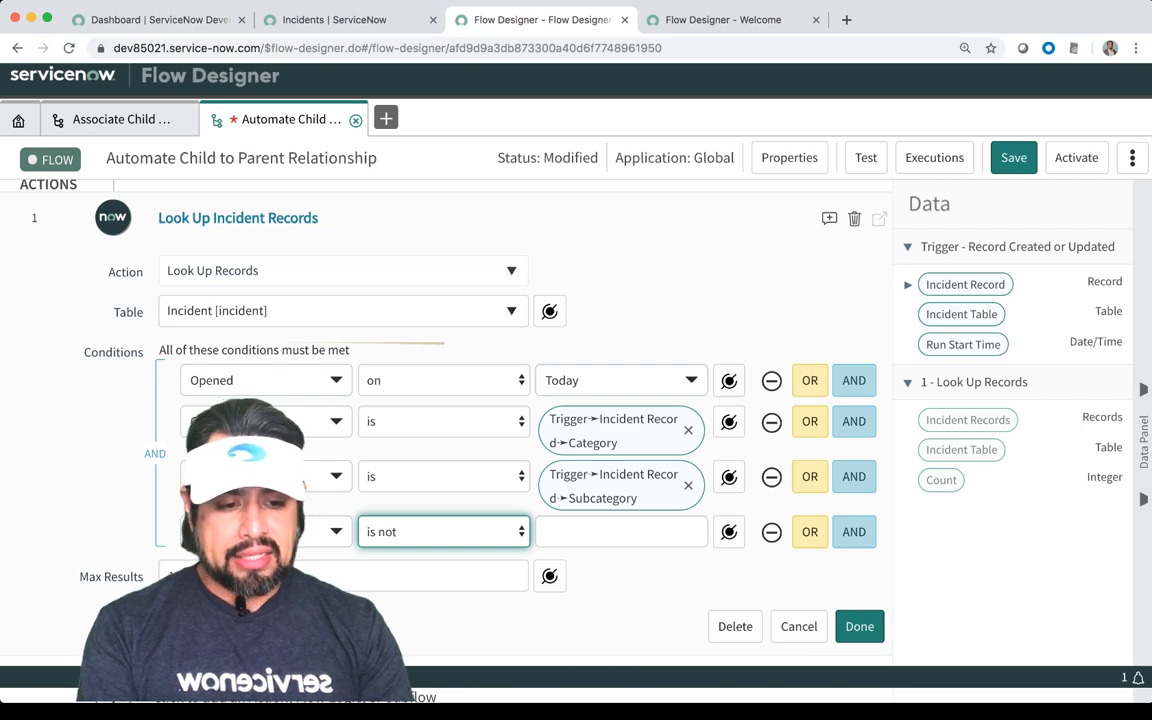
left_click(908, 285)
scroll(957, 308, "down", 9)
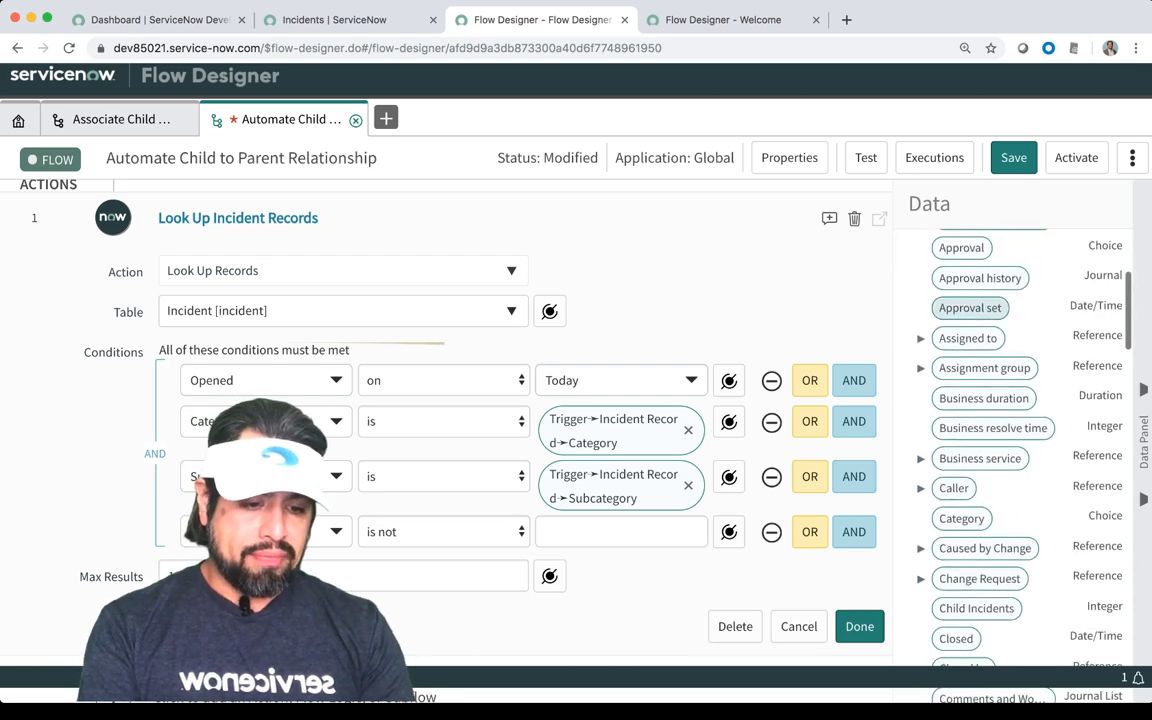
scroll(960, 313, "down", 10)
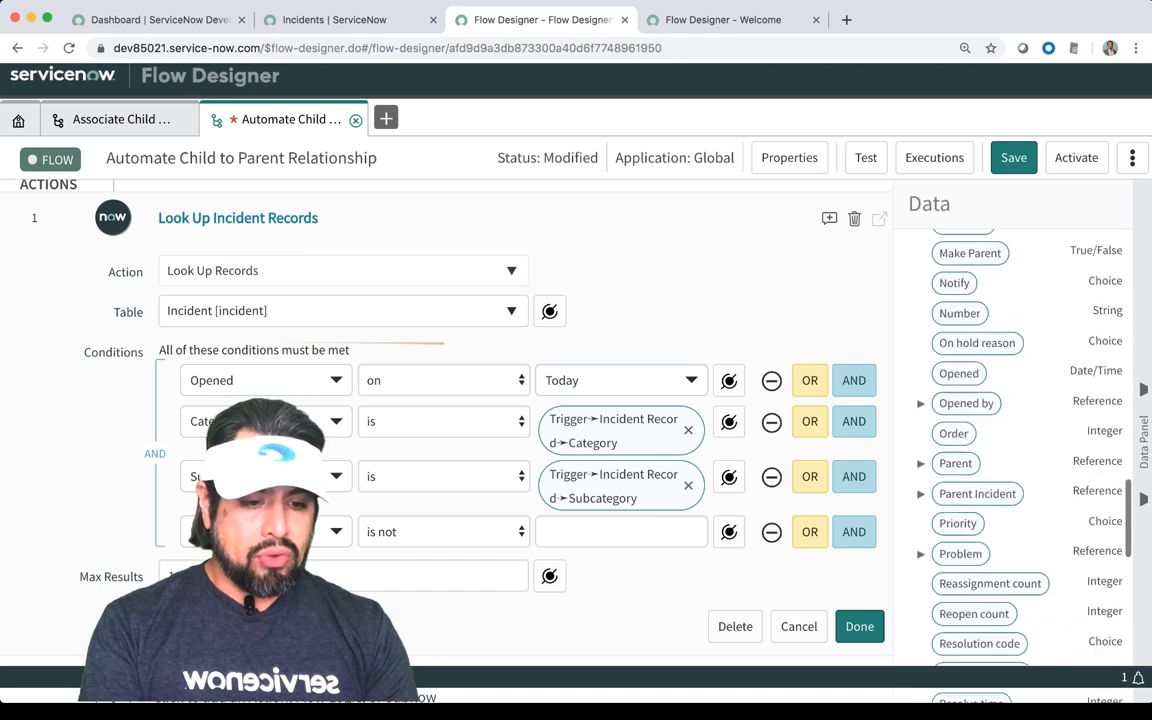
left_click_drag(959, 313, 620, 531)
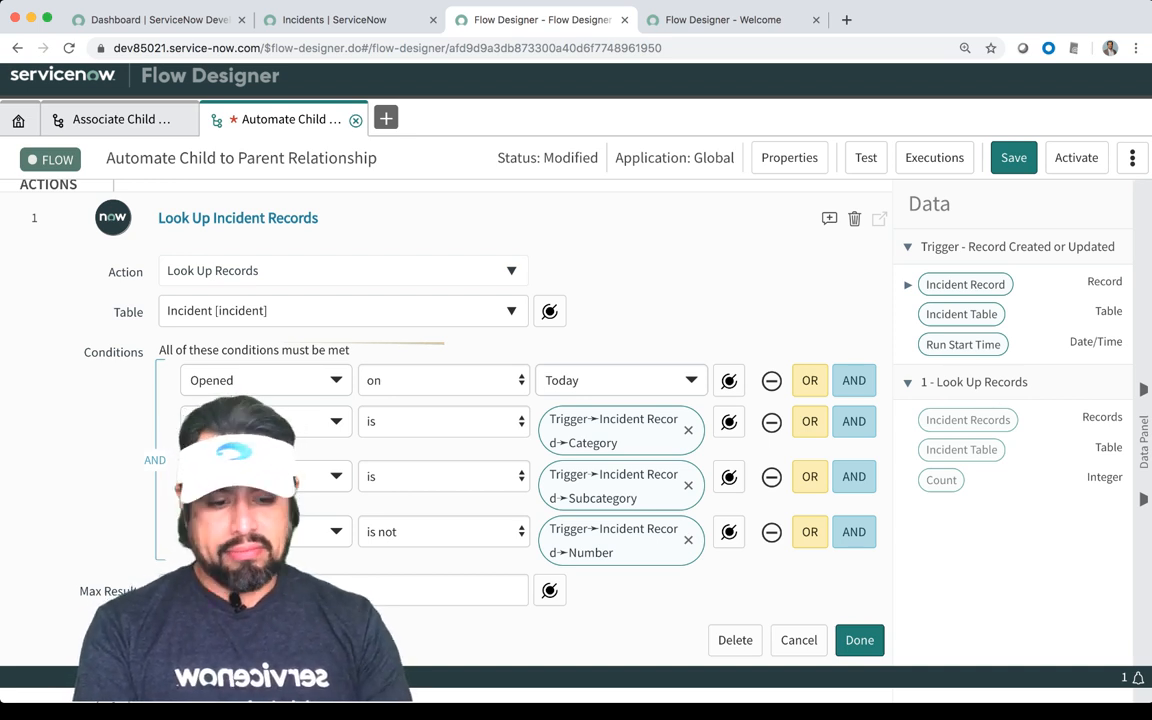
scroll(450, 400, "down", 3)
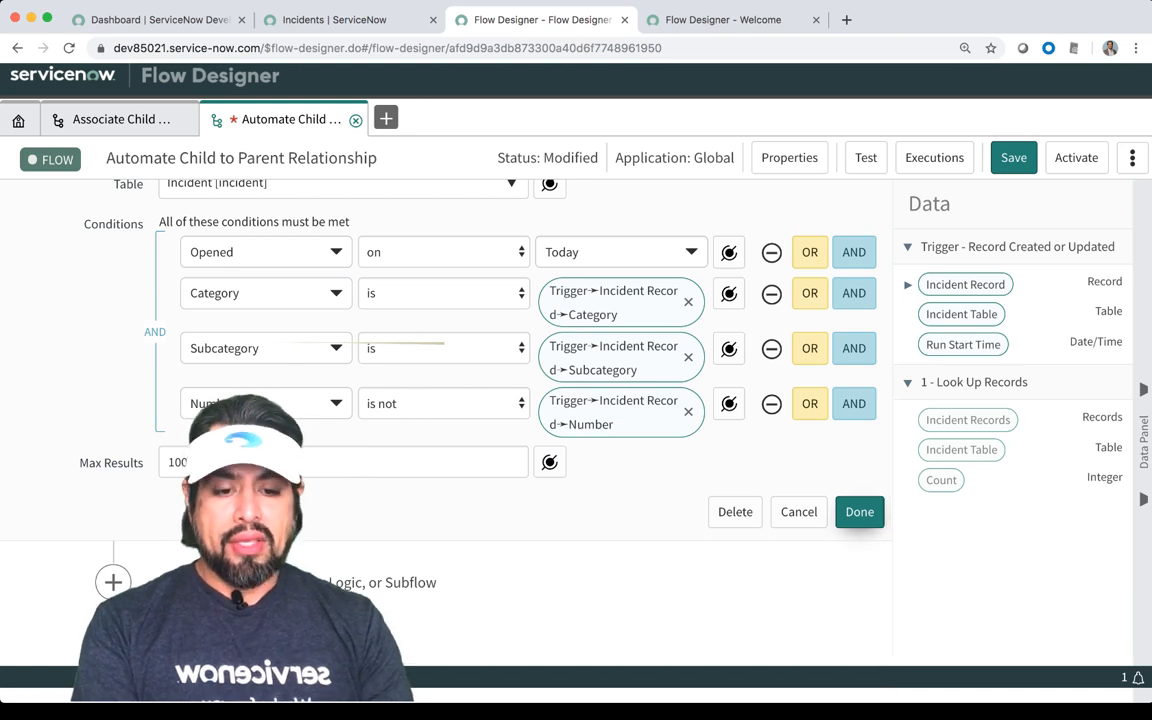
scroll(450, 400, "up", 4)
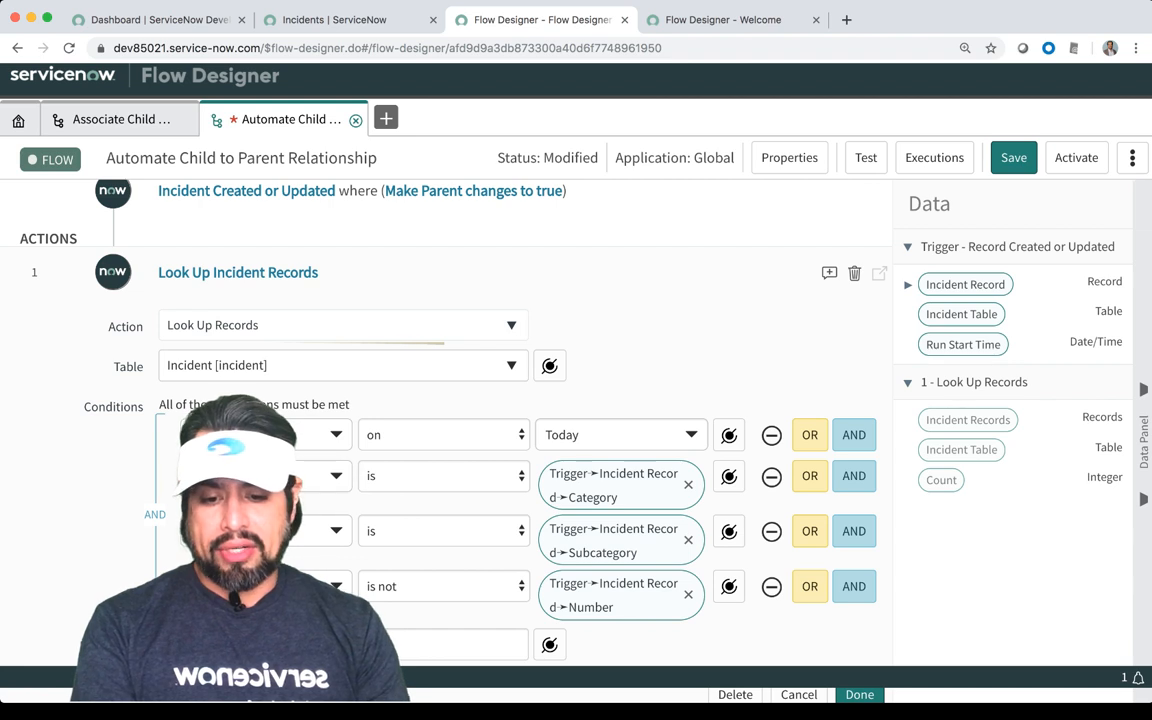
scroll(450, 400, "down", 3)
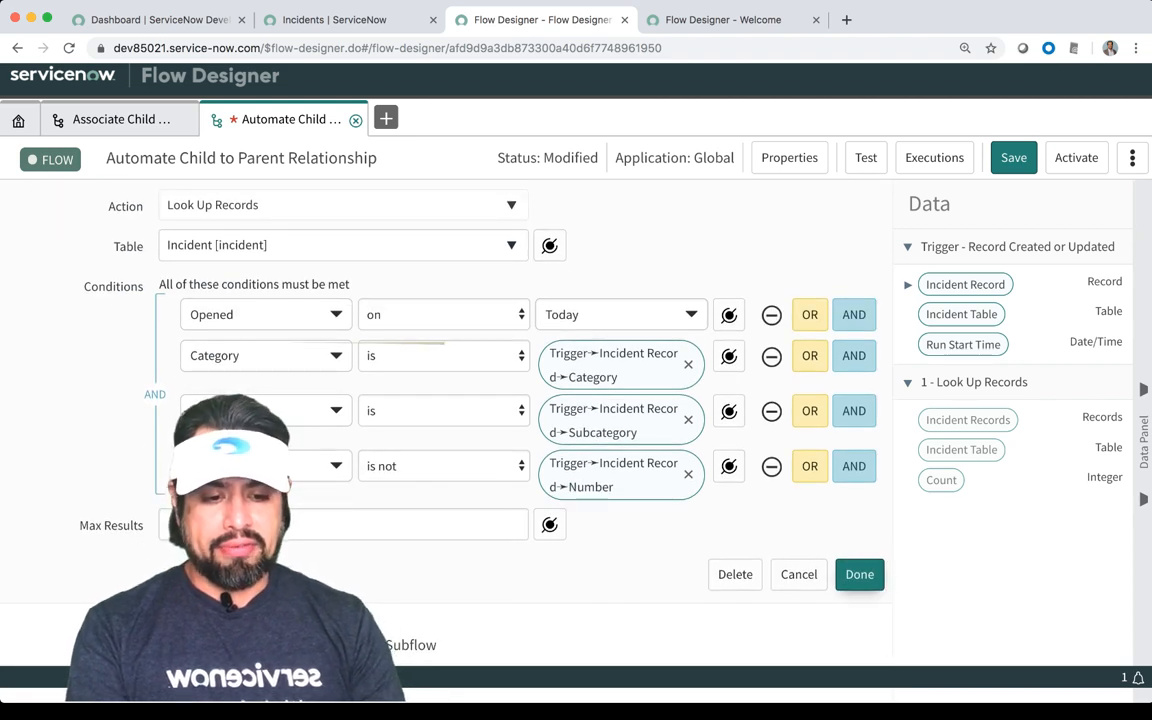
left_click(859, 573)
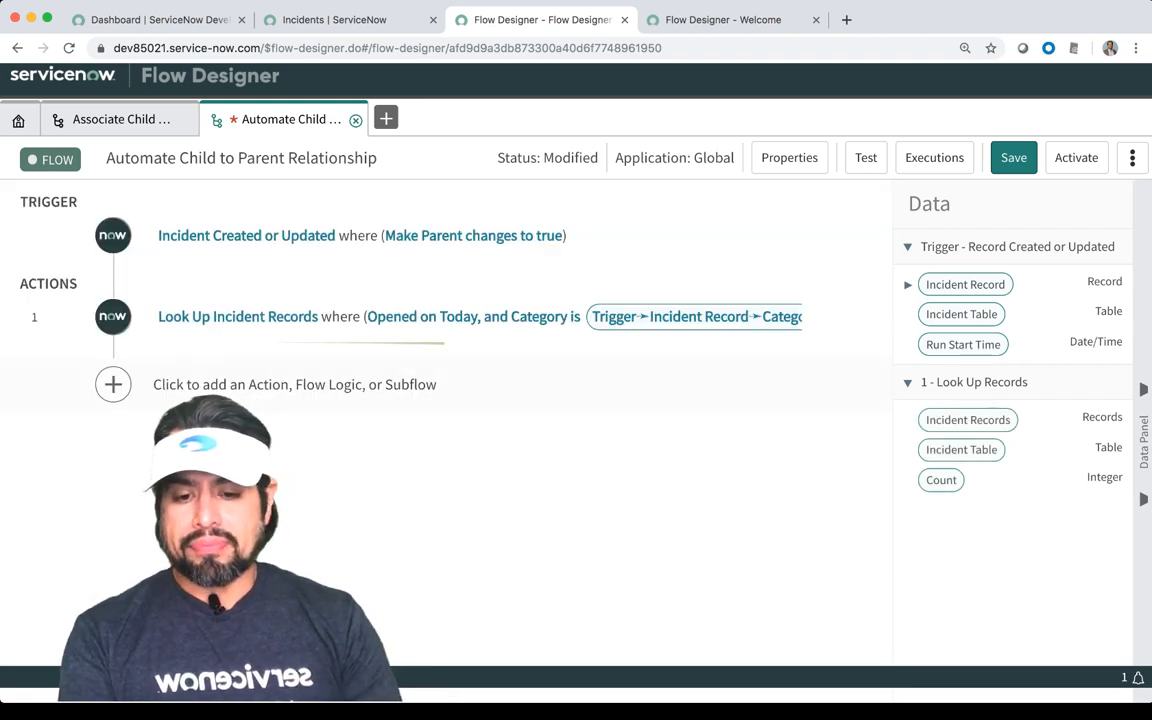
Add a For Each flow logic after the lookup that iterates over the Incident Records returned by action 1.
left_click(113, 384)
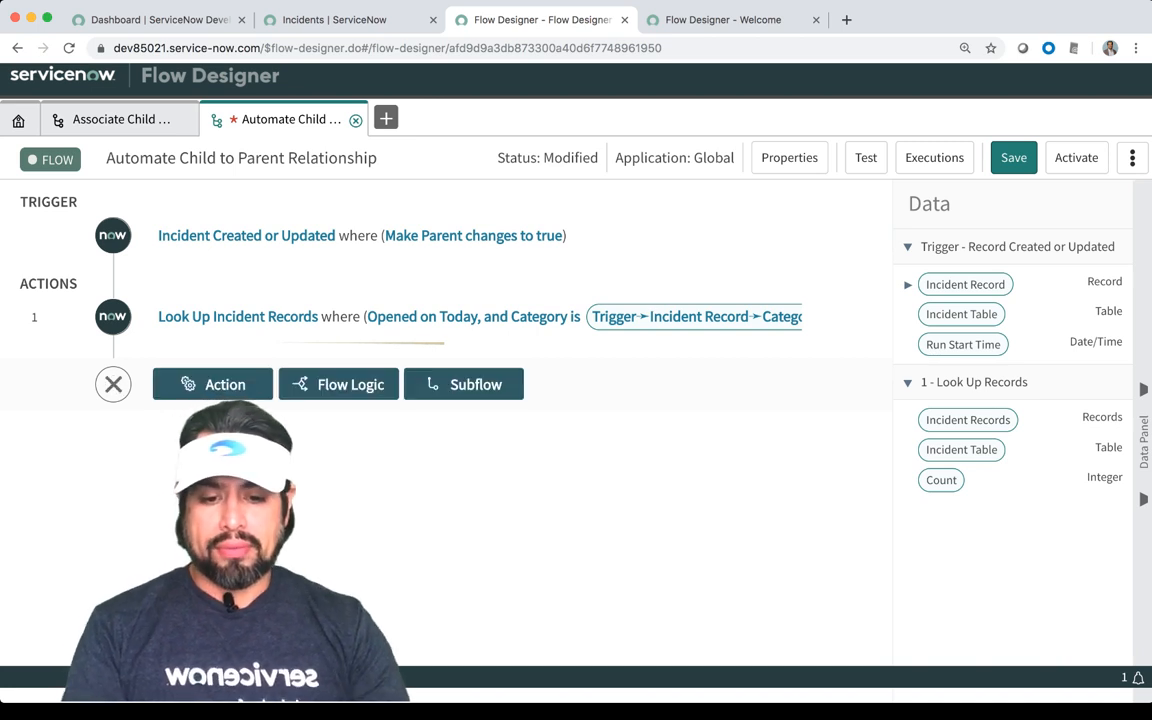
left_click(338, 384)
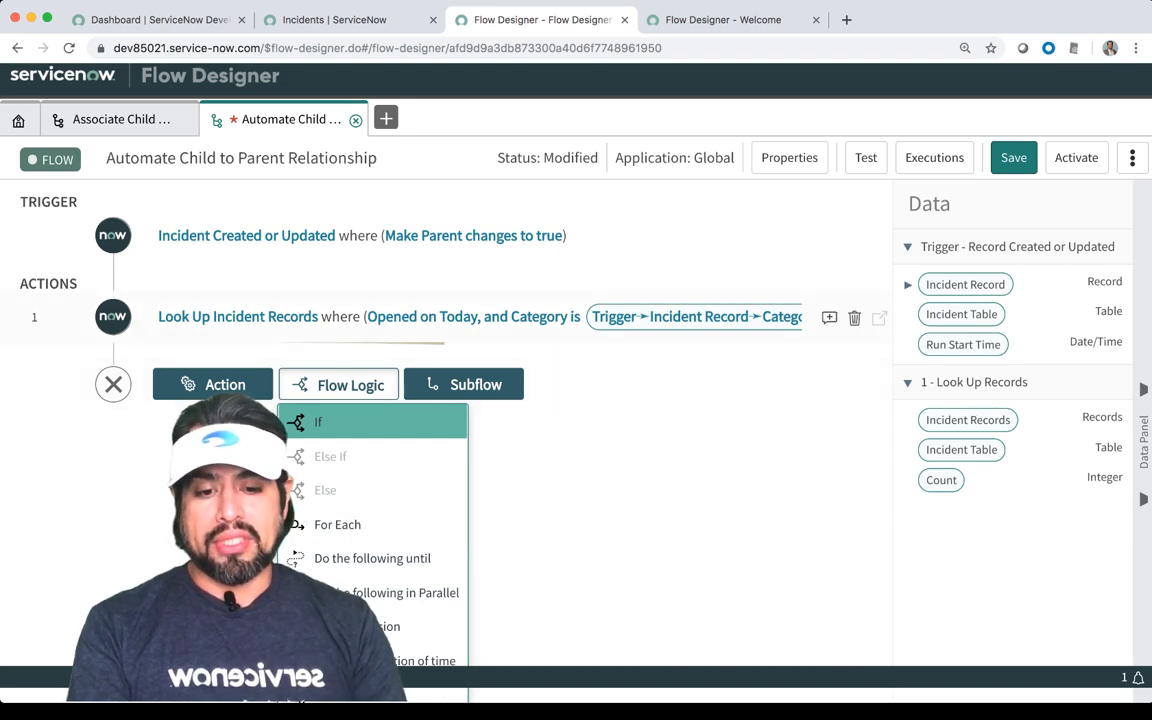
left_click(337, 524)
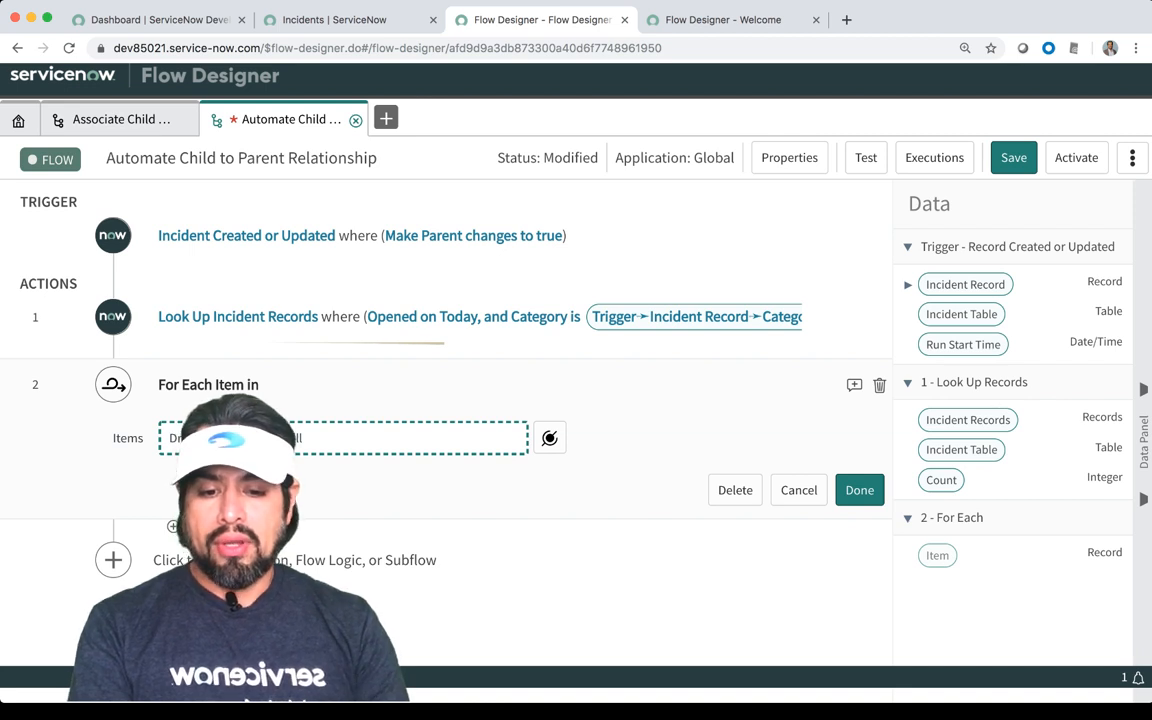
left_click_drag(967, 420, 400, 437)
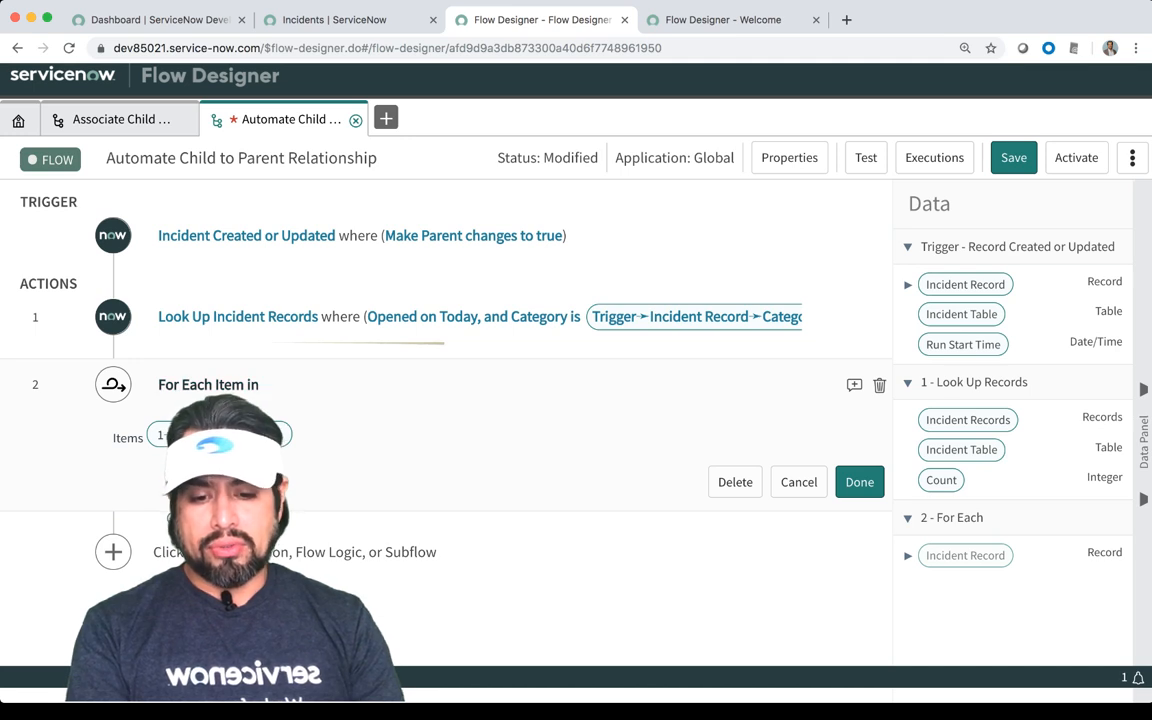
left_click(859, 482)
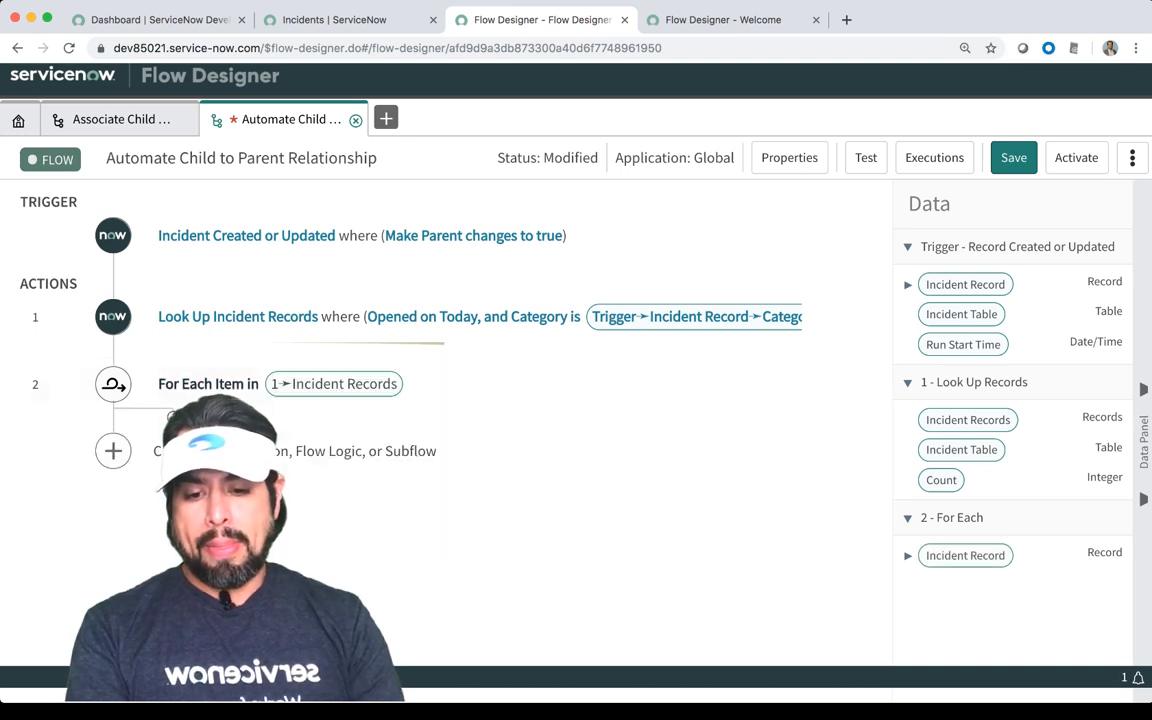
Add an Update Record action inside the For Each loop and set its record to the loop's Incident Record.
left_click(177, 414)
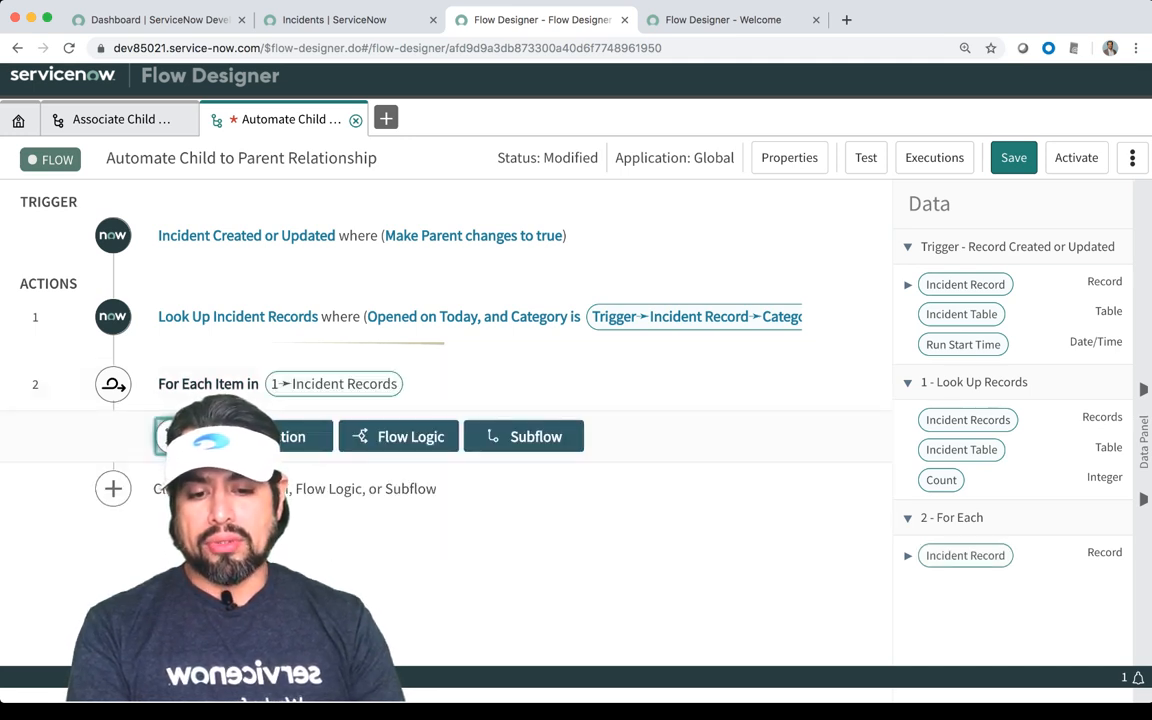
left_click(272, 436)
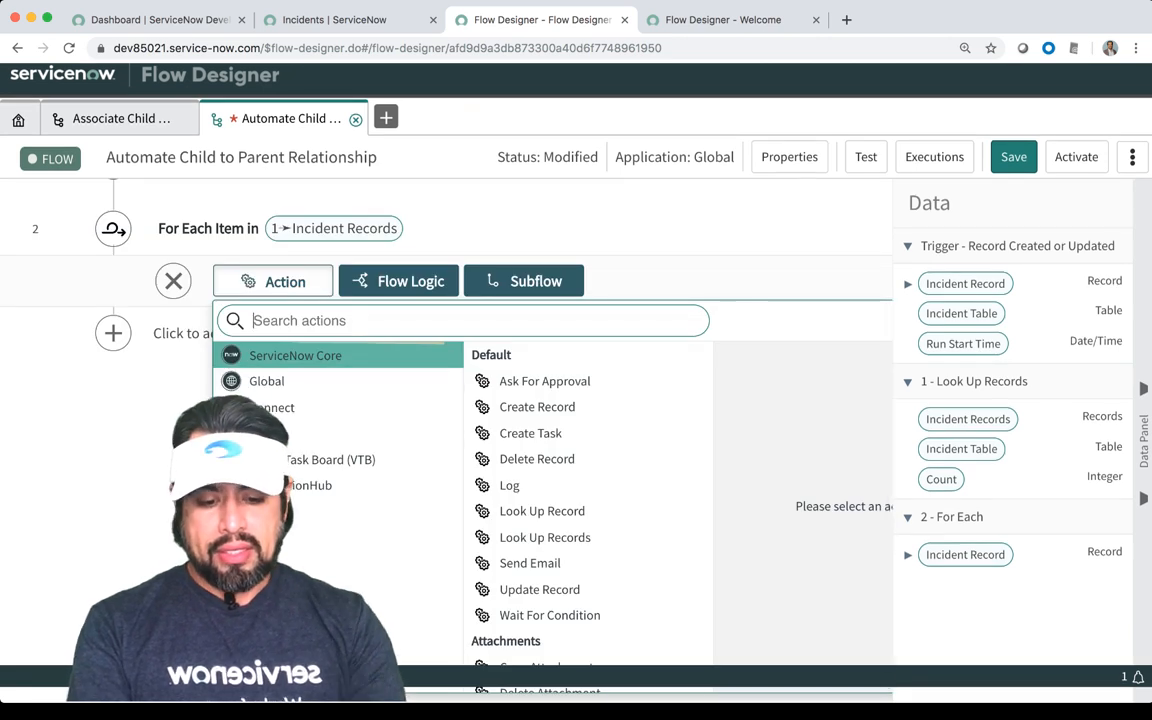
type("fi")
key("BackSpace")
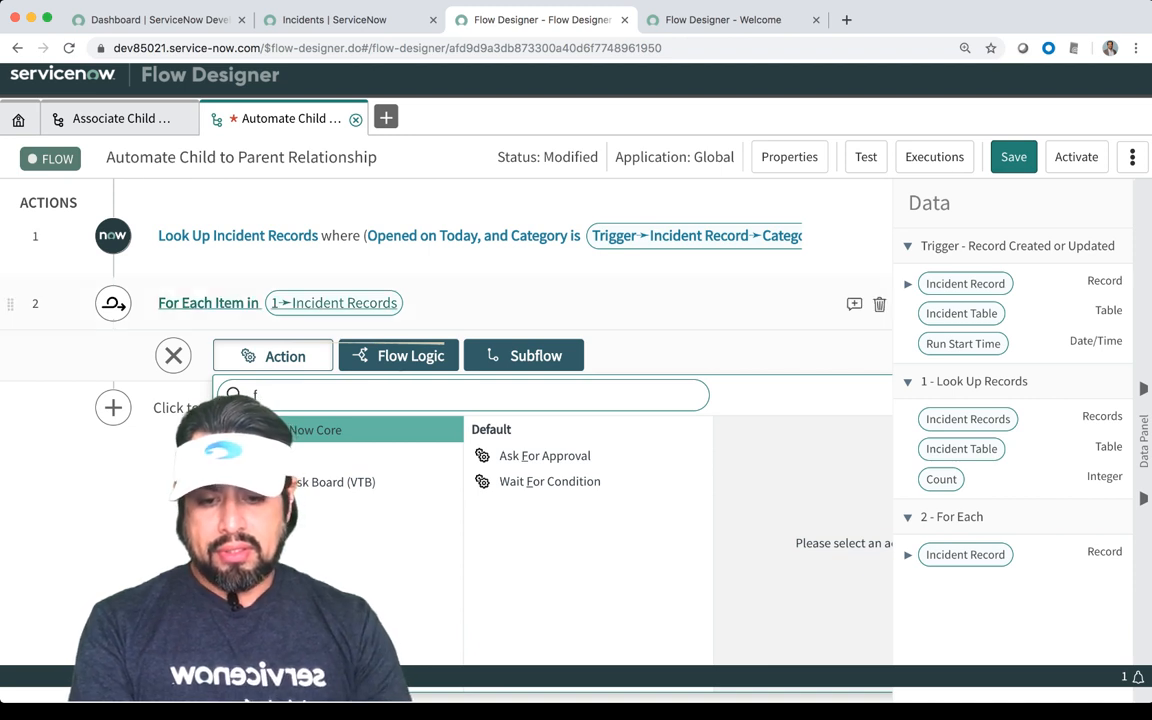
key("BackSpace")
type("upda")
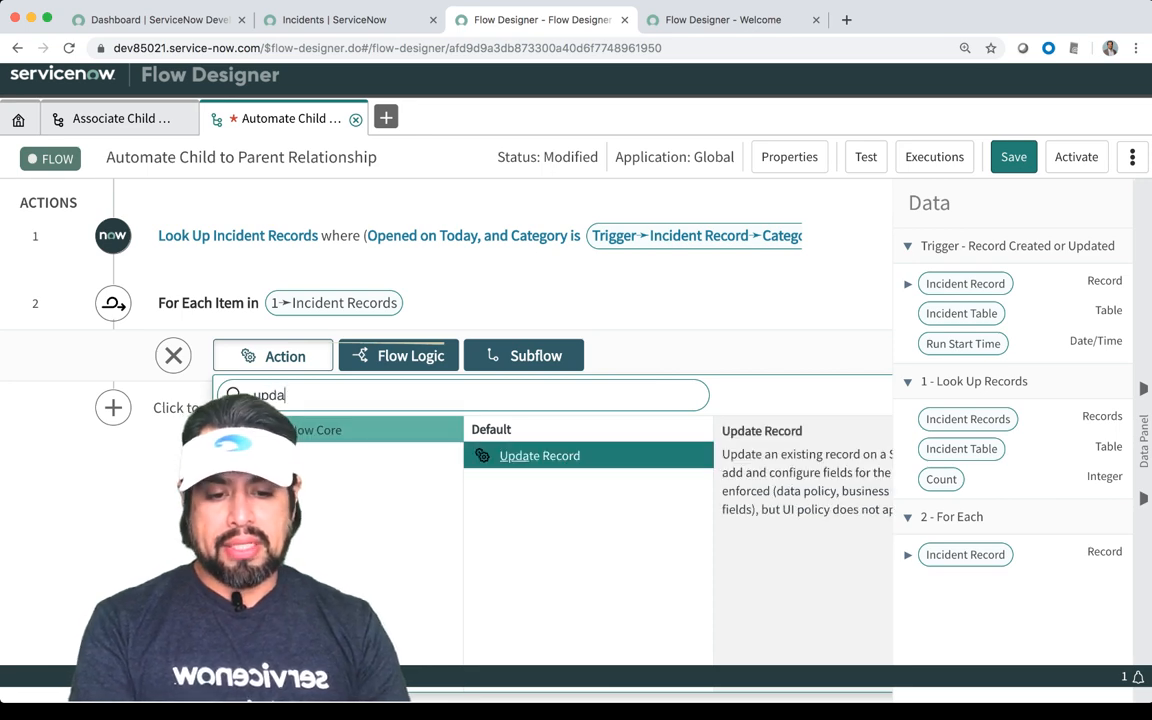
left_click(540, 456)
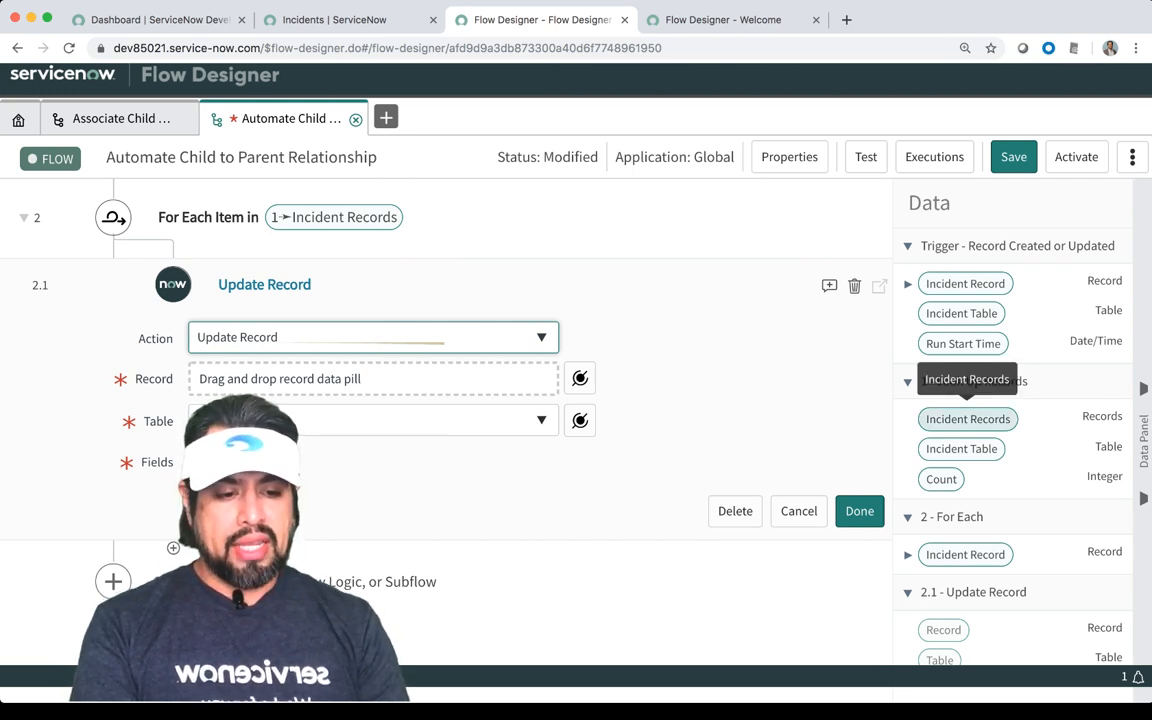
left_click_drag(968, 419, 400, 379)
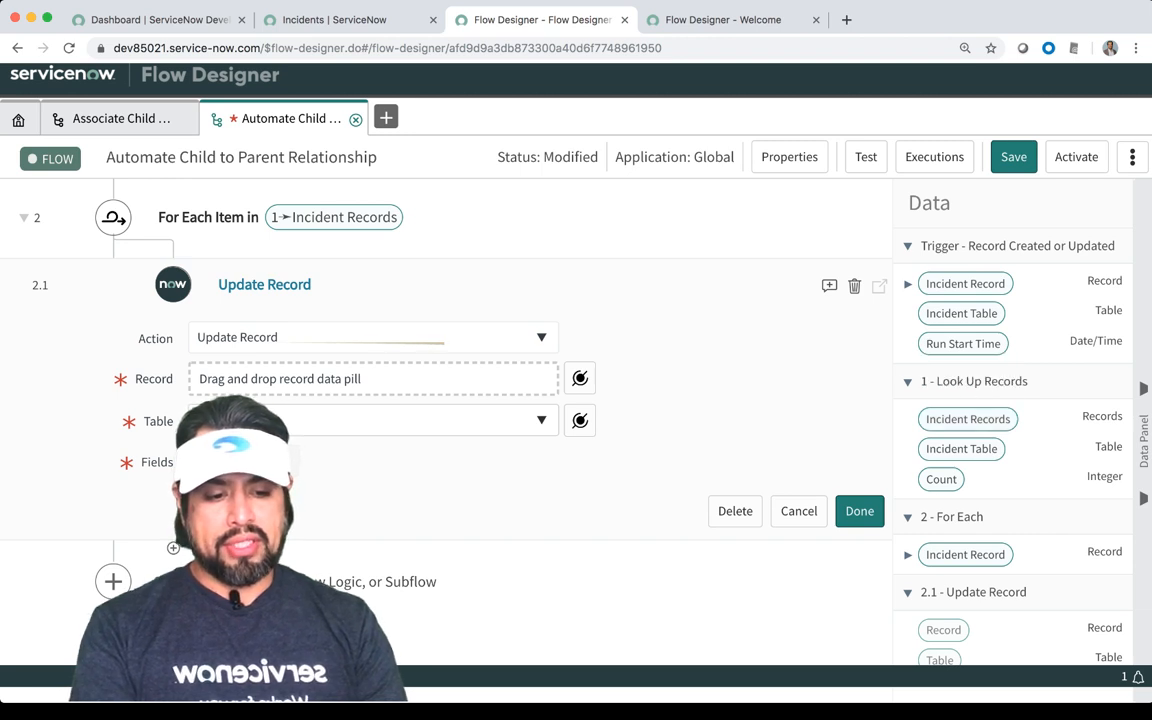
left_click_drag(965, 554, 373, 379)
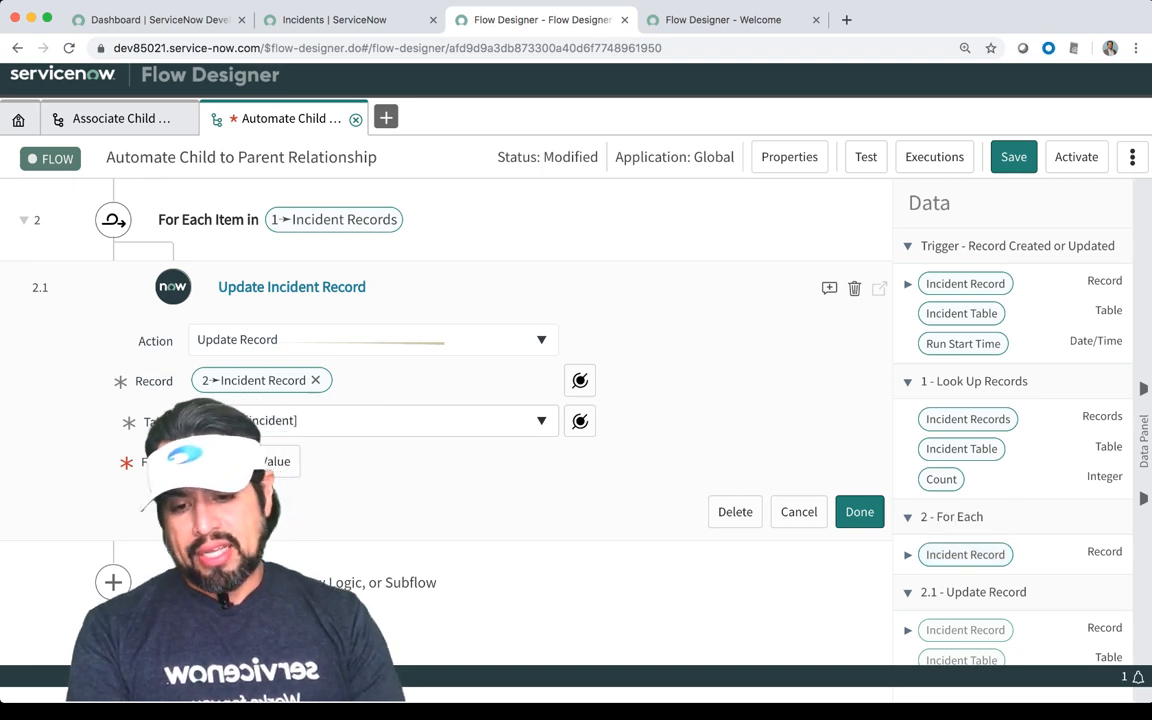
Add a field value to the Update Record action and choose Business service as the field.
left_click(250, 462)
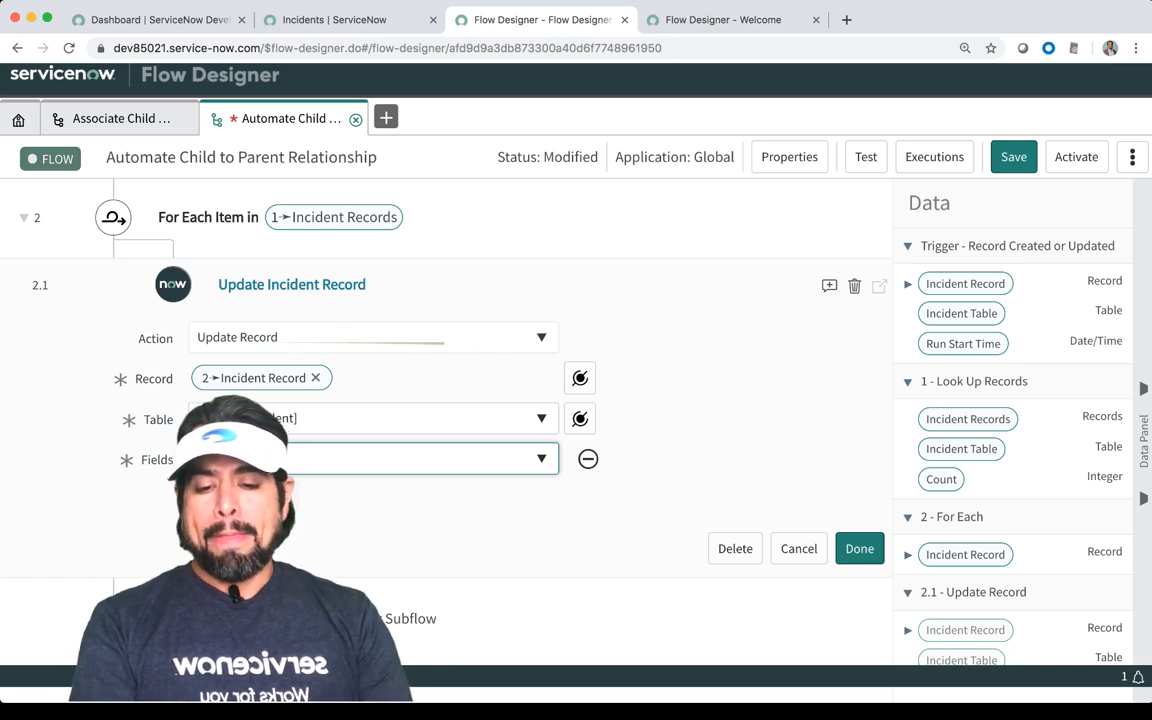
left_click(250, 460)
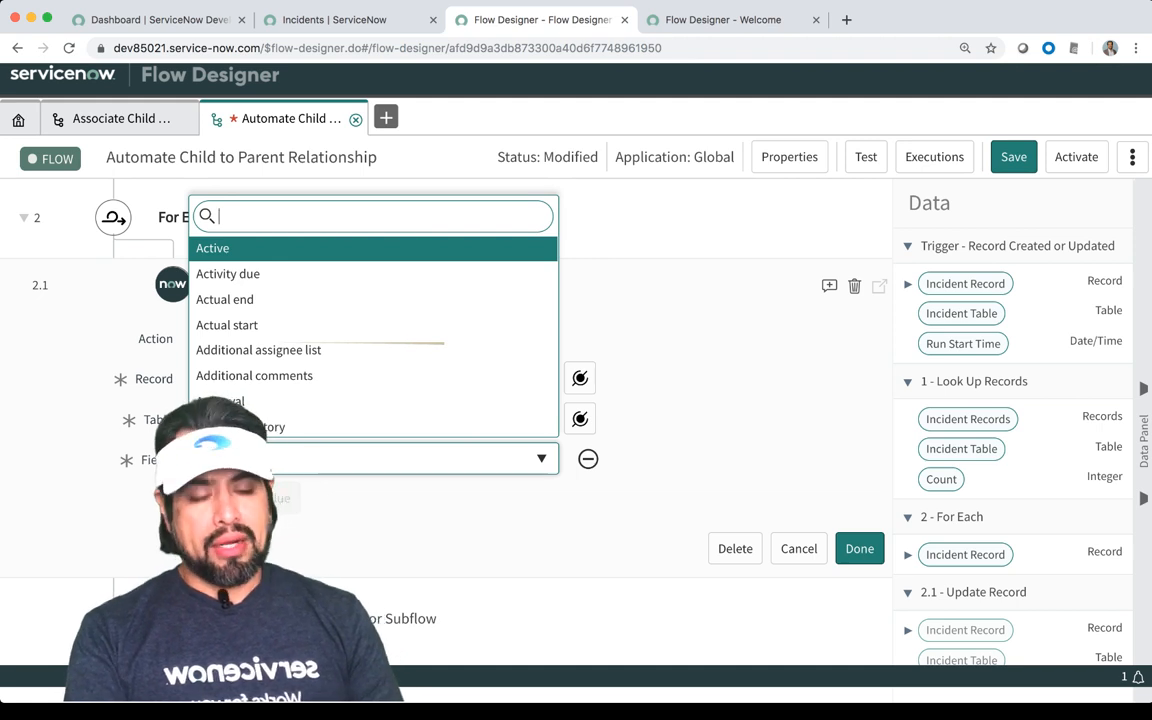
type("busine")
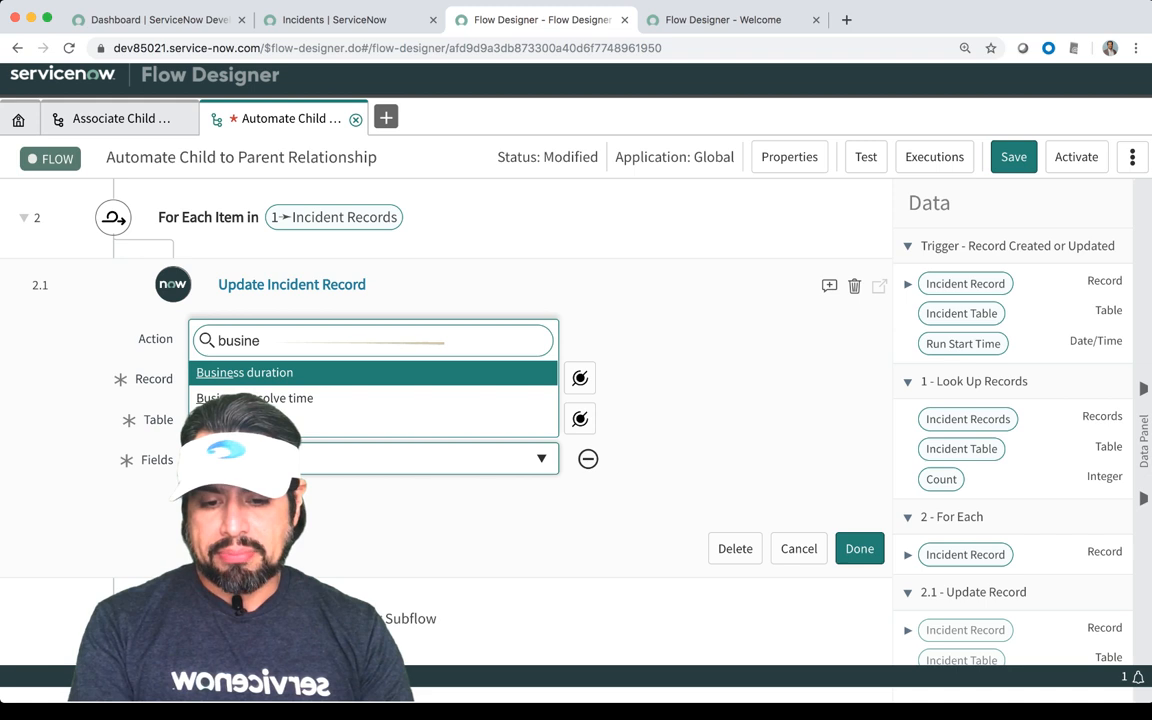
key("Down")
key("Down")
key("Return")
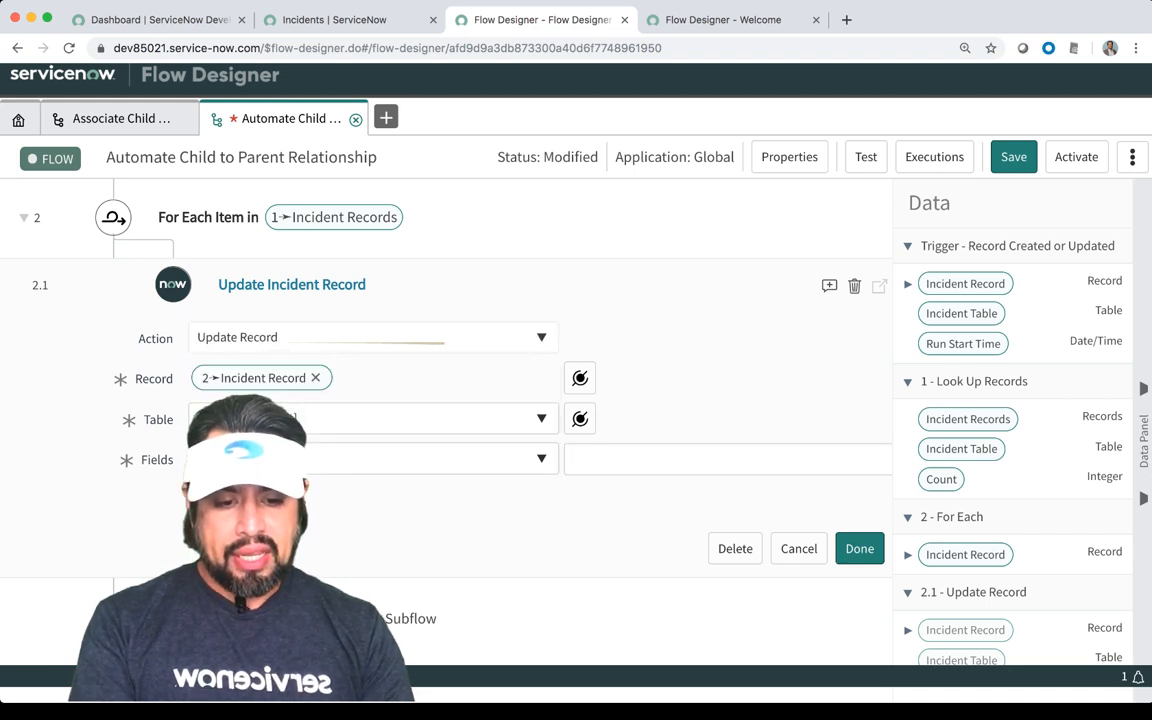
Set the Business service value to the trigger incident record's Business service.
left_click(728, 459)
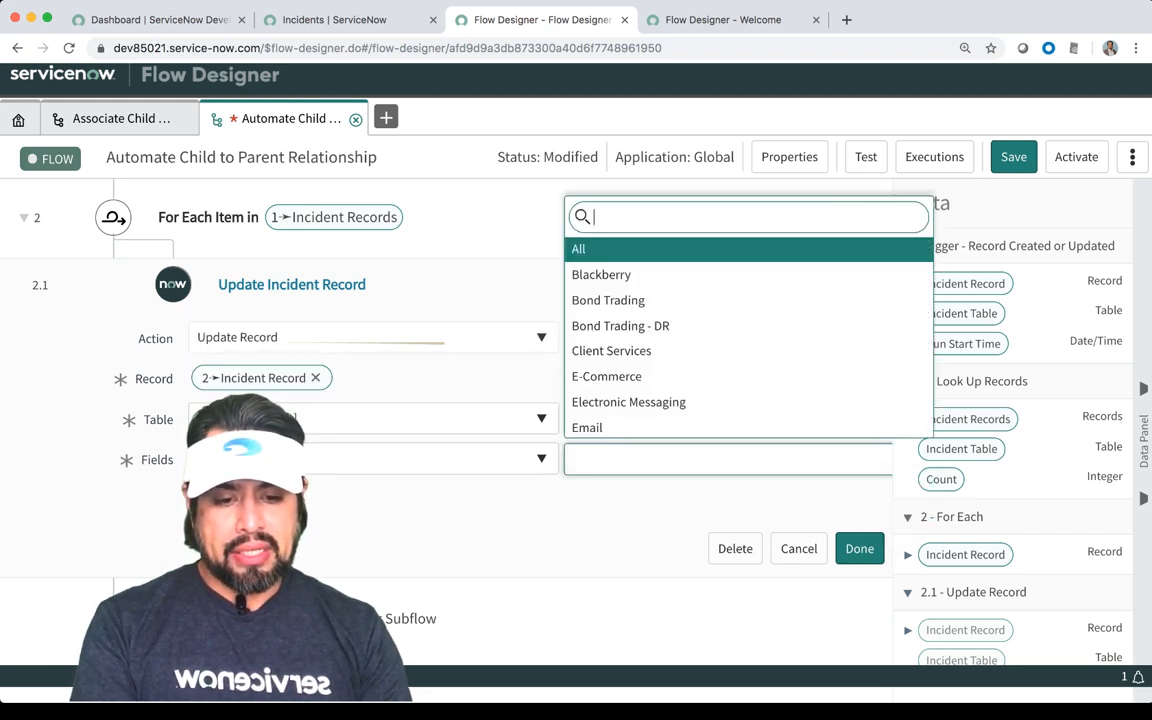
key("Escape")
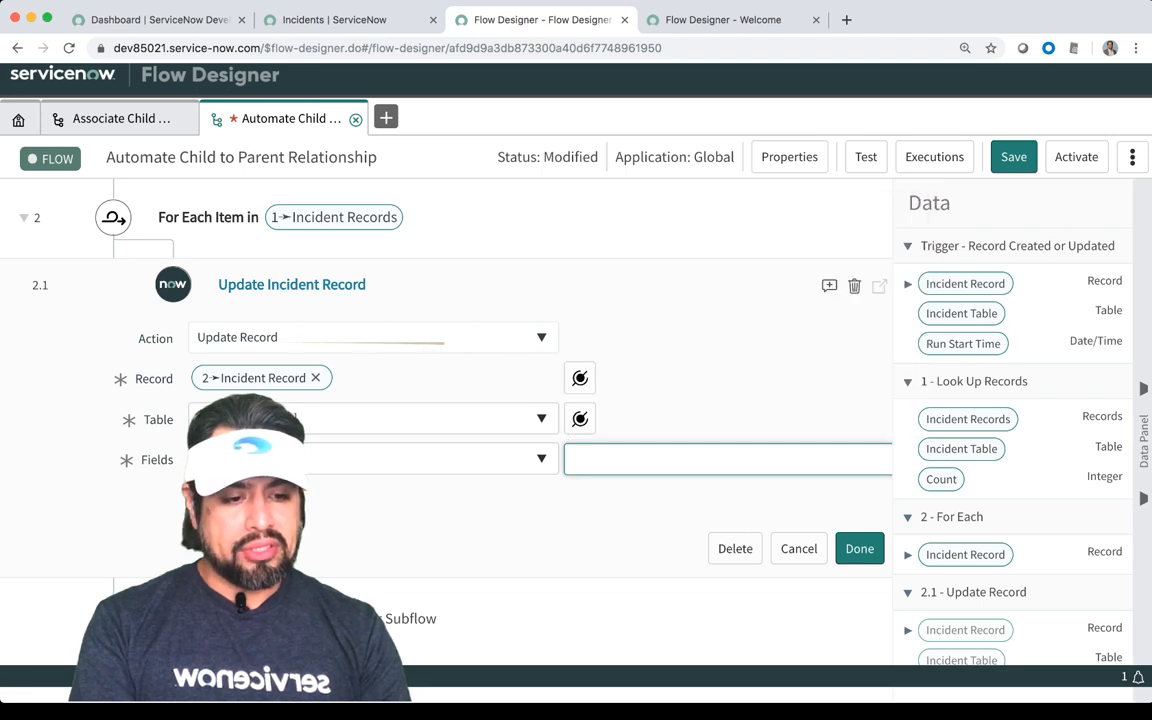
left_click(907, 283)
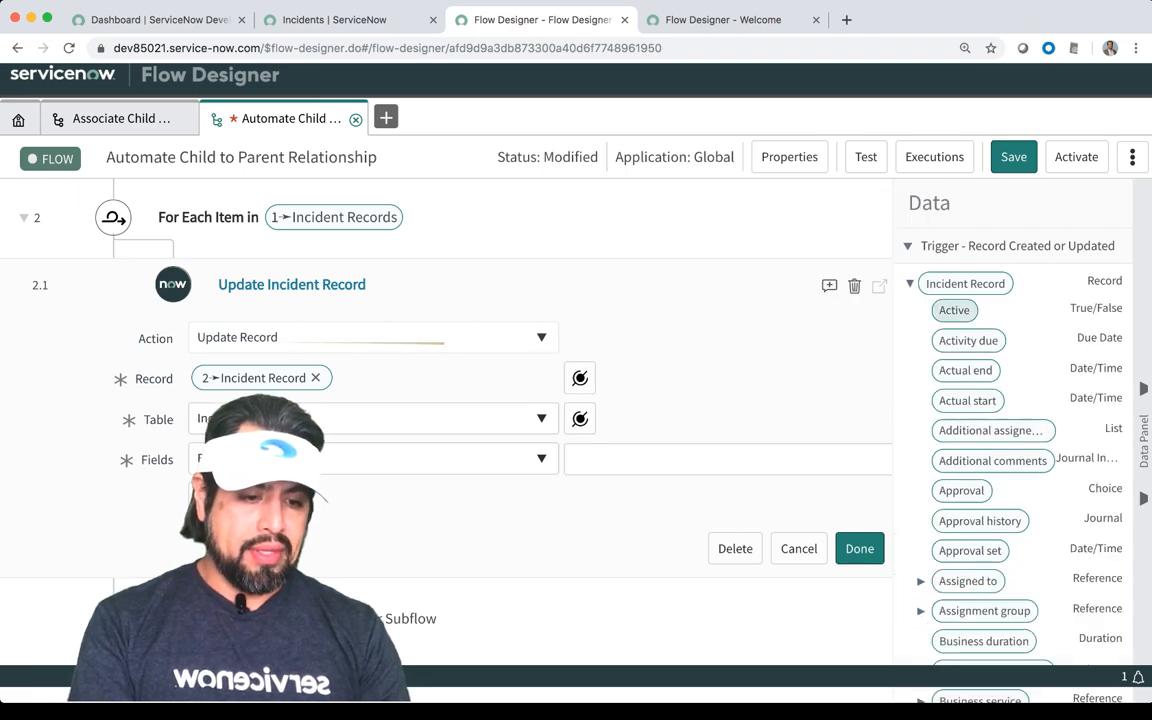
scroll(967, 306, "down", 2)
scroll(967, 306, "down", 5)
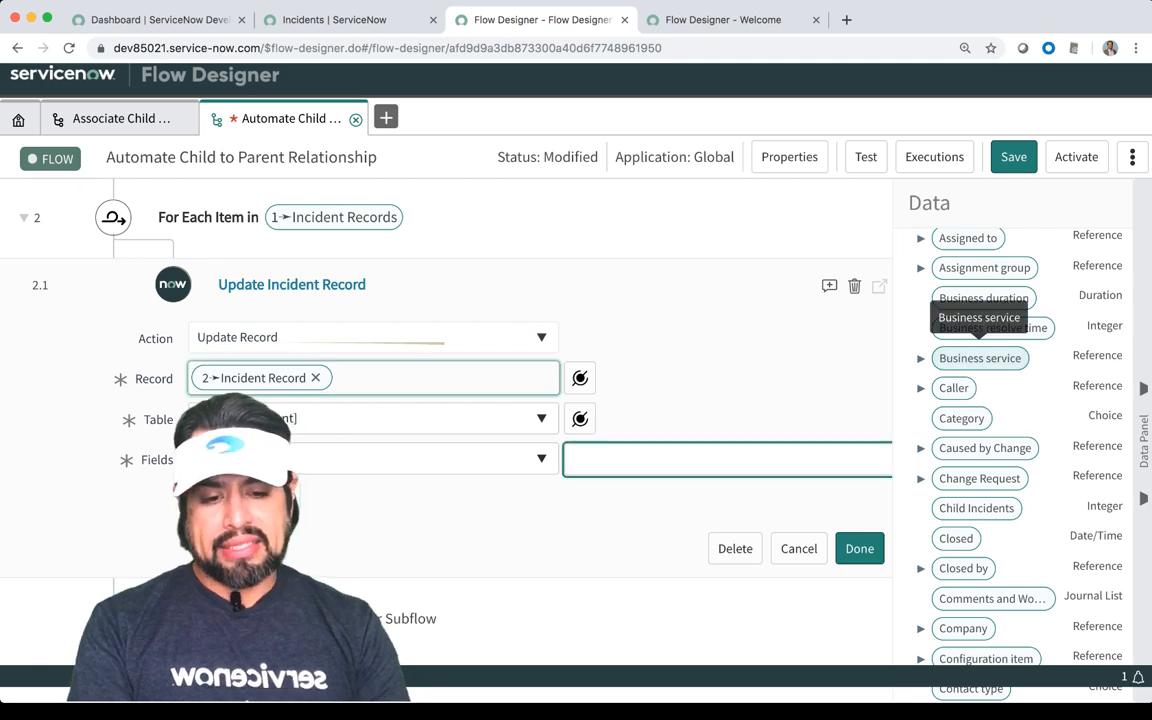
left_click(979, 357)
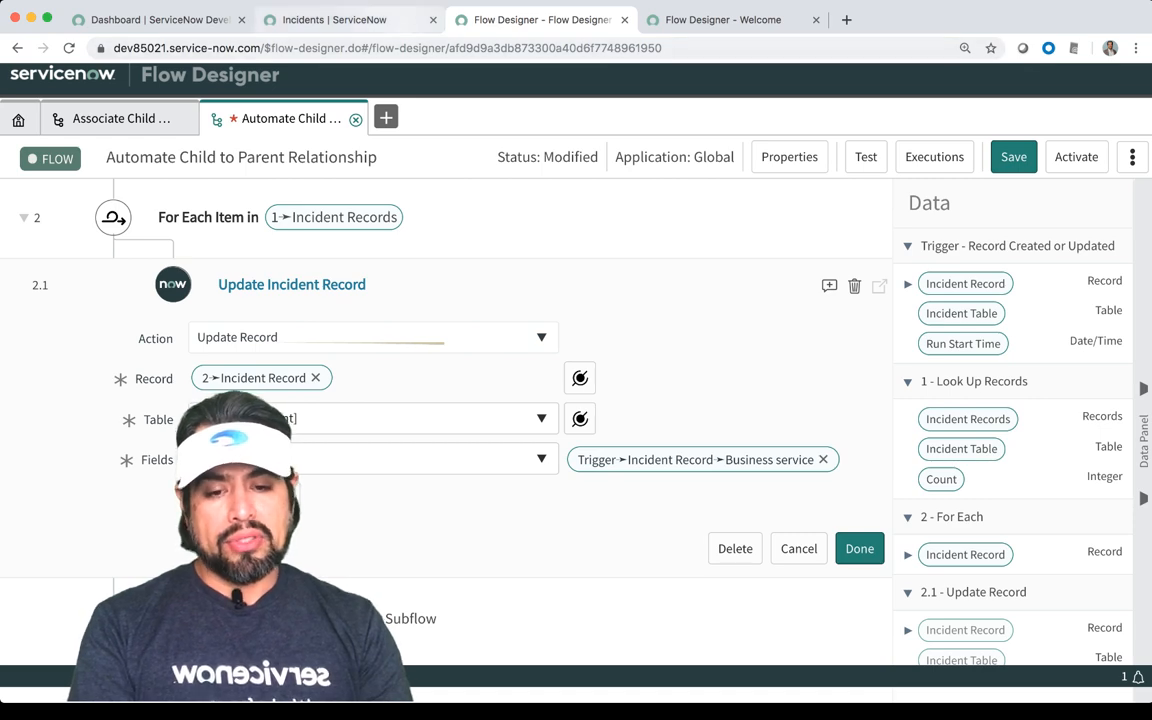
Open incident INC0000002 from the incident list, try picking a suggested Business service, and return to the flow.
left_click(340, 20)
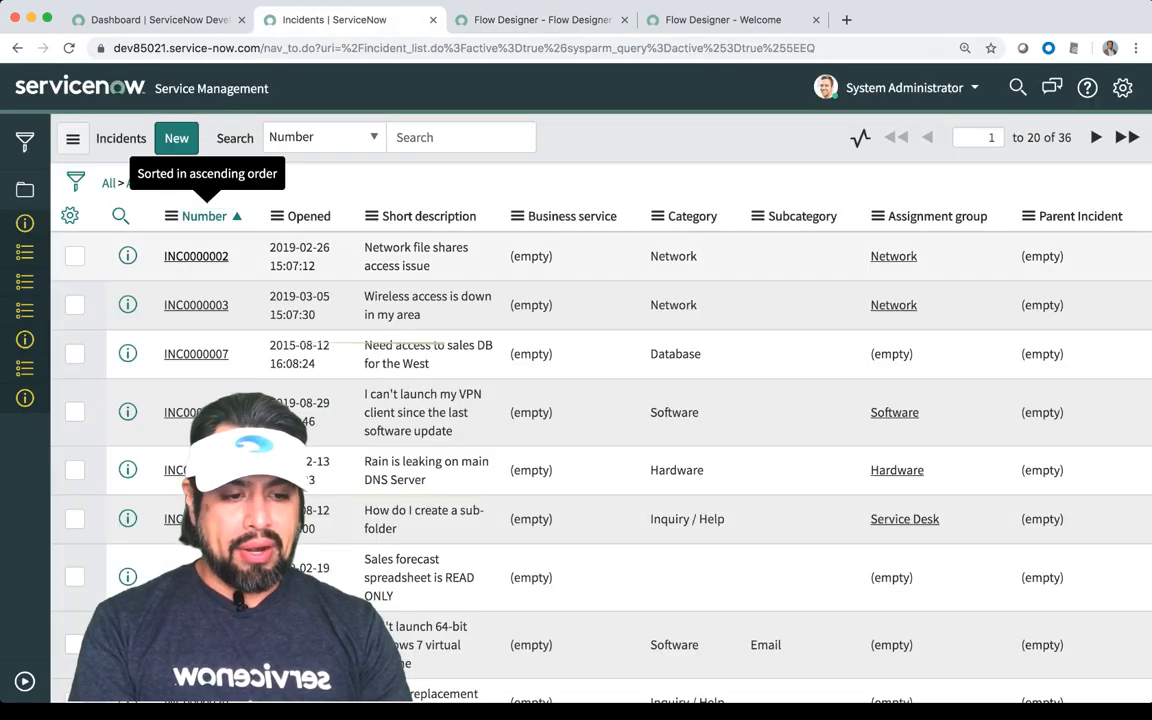
left_click(196, 256)
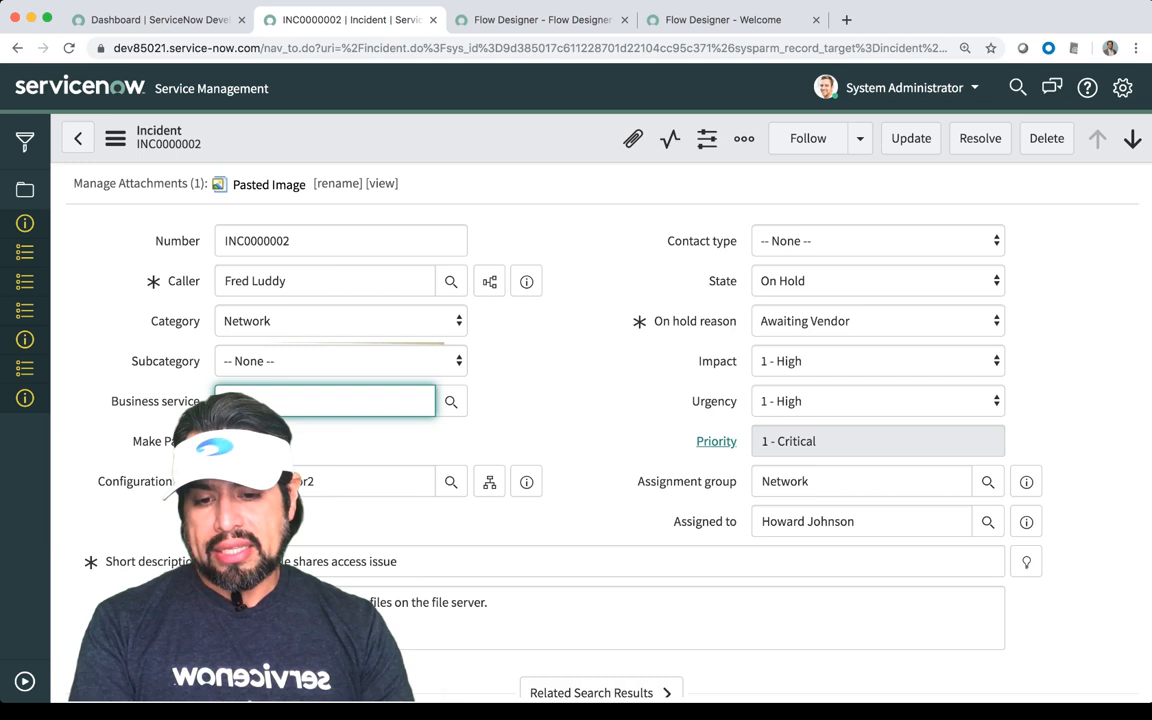
key("Down")
key("Return")
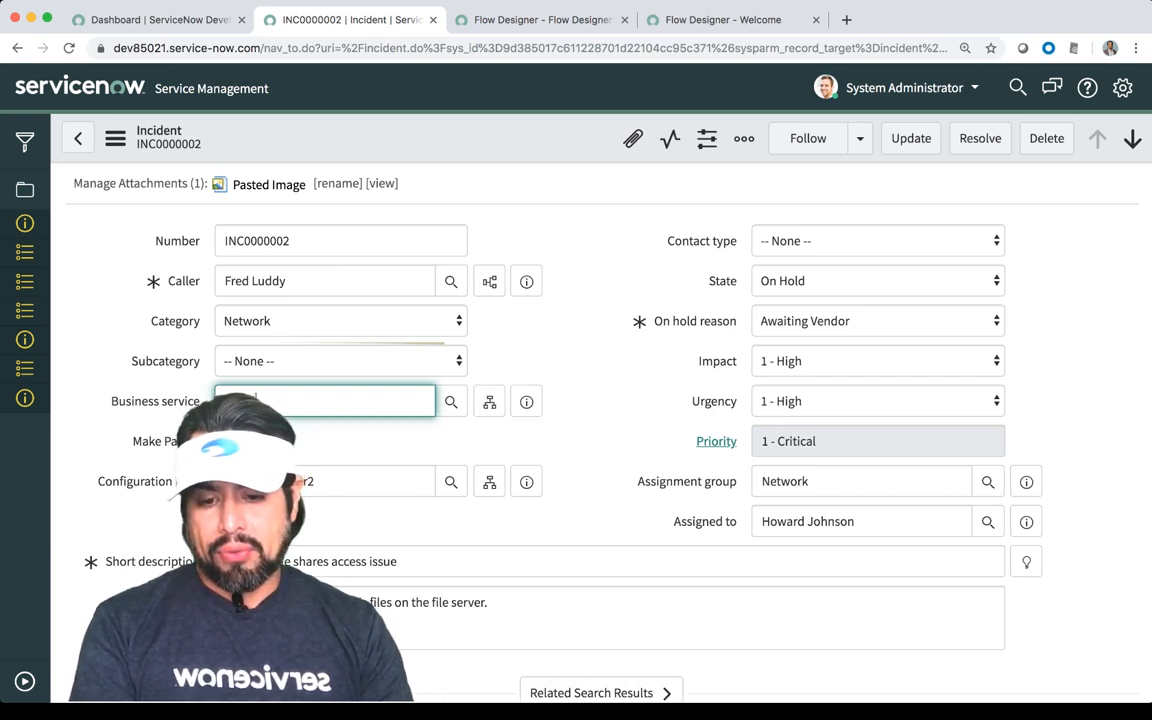
key("Tab")
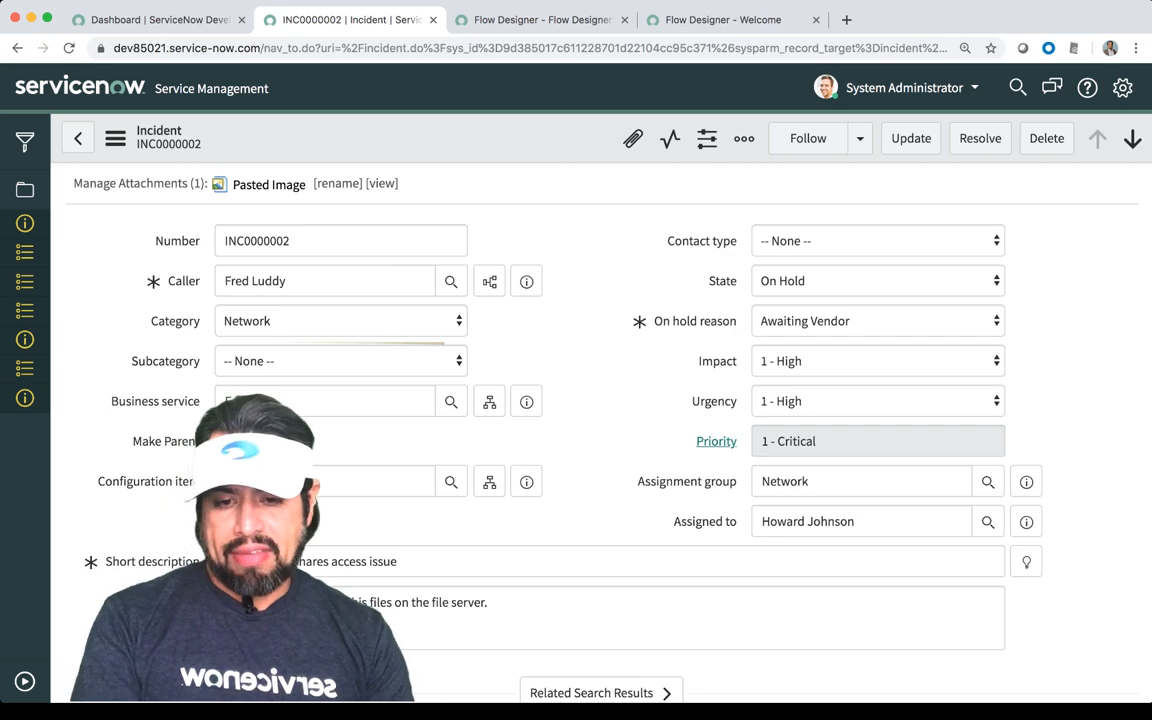
key("ctrl+Tab")
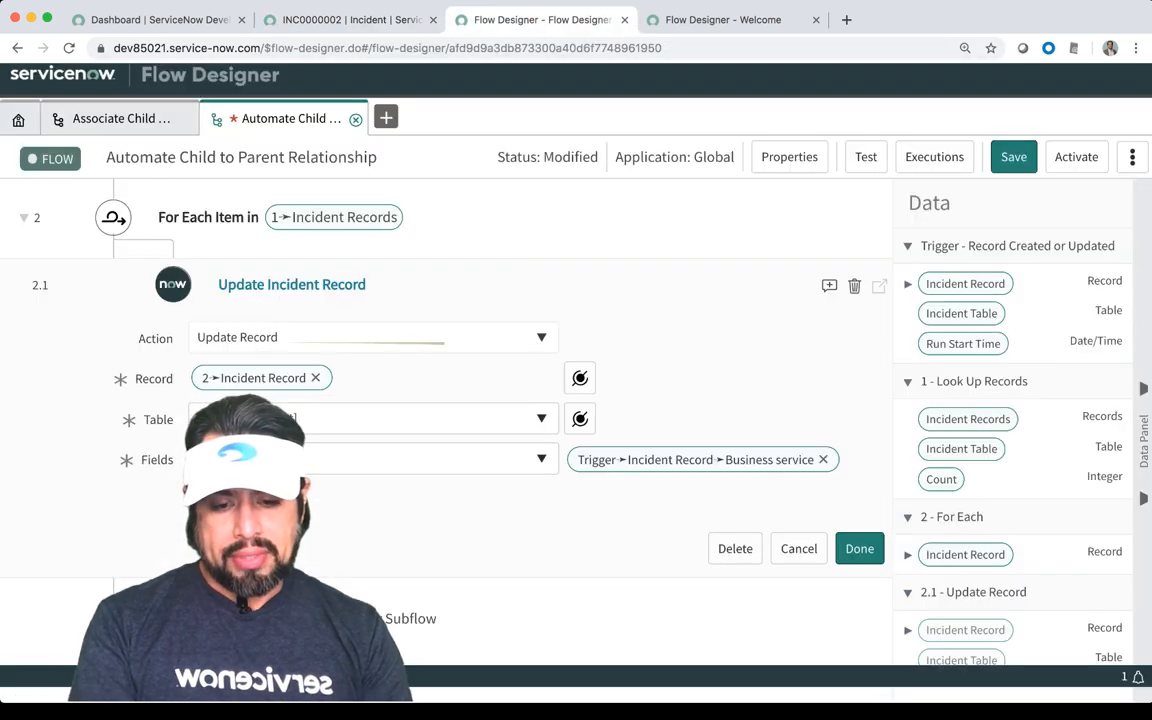
Add a Parent Incident field to the Update Record action and set its value to the trigger's Incident Record.
scroll(450, 420, "down", 1)
scroll(450, 420, "up", 1)
scroll(450, 420, "down", 1)
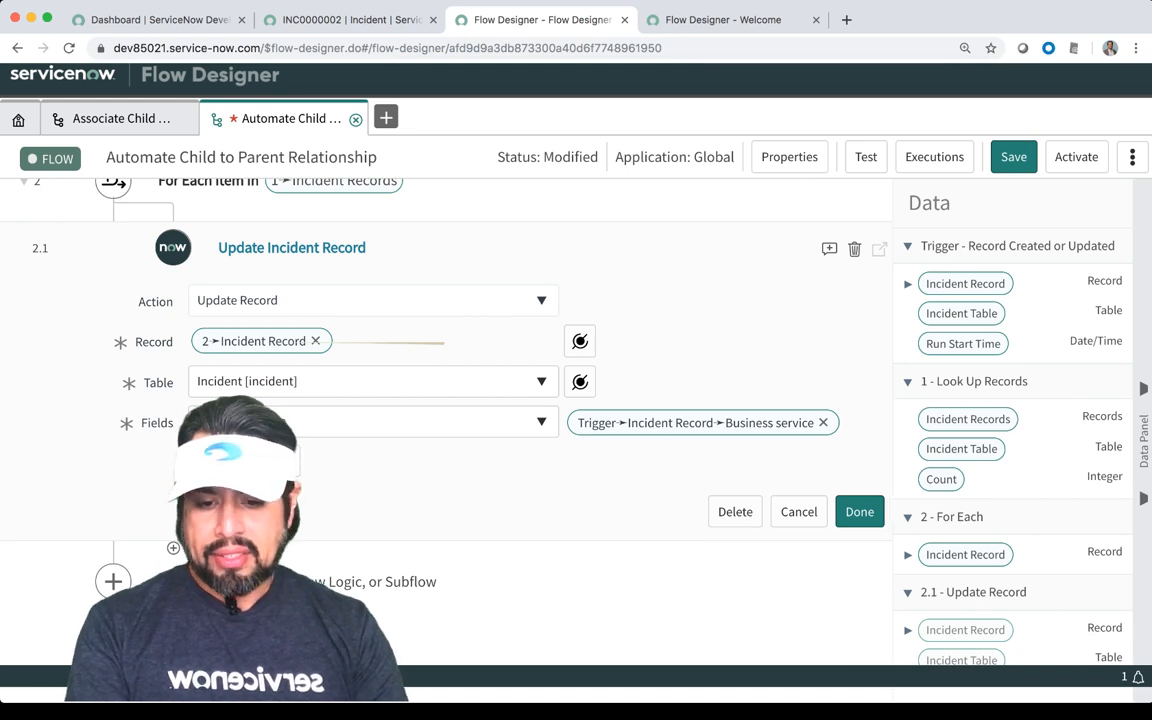
left_click(240, 460)
left_click(370, 460)
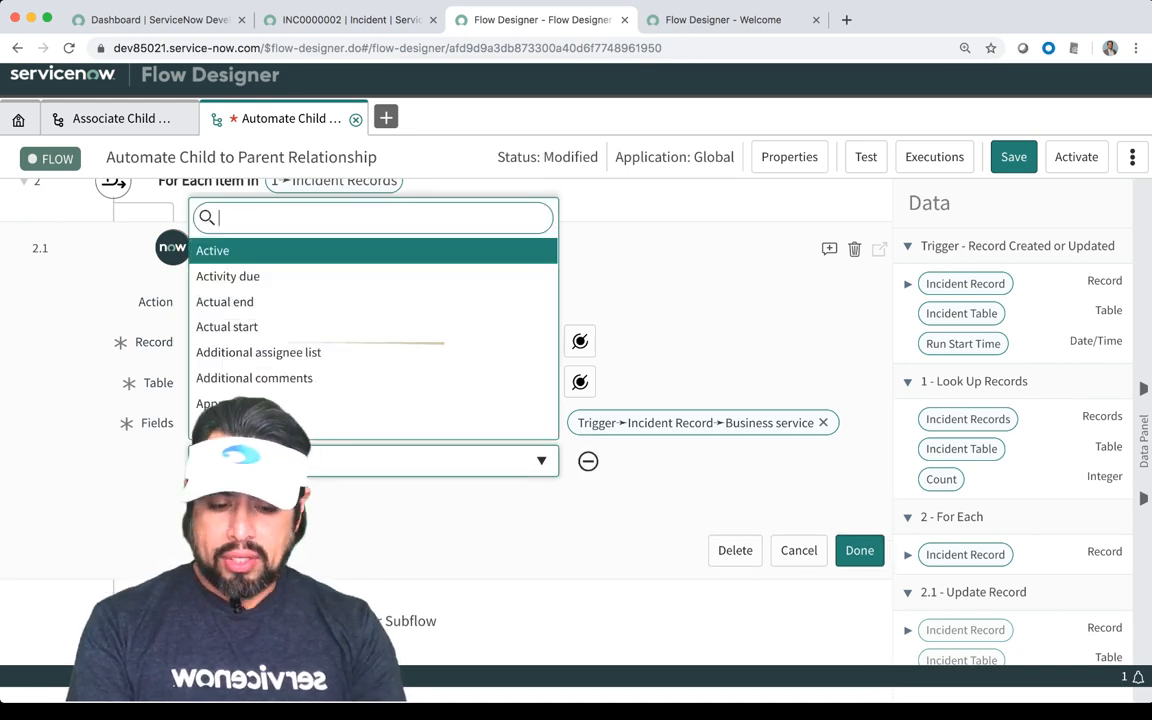
type("paren")
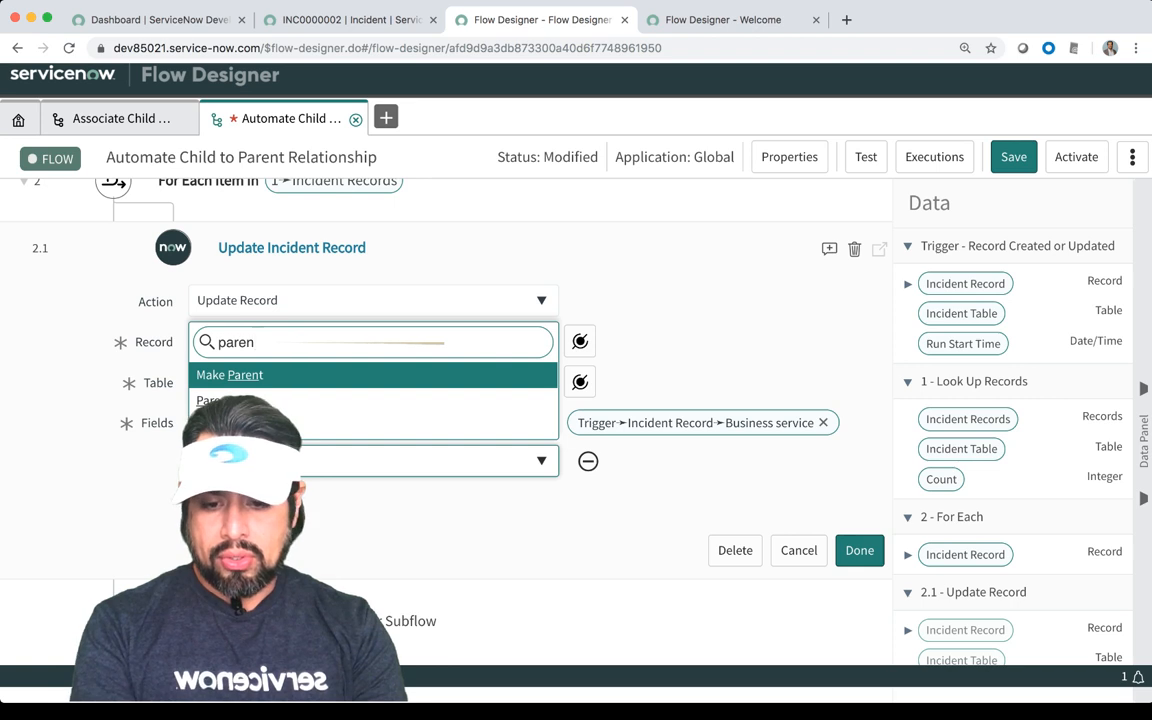
key("Down")
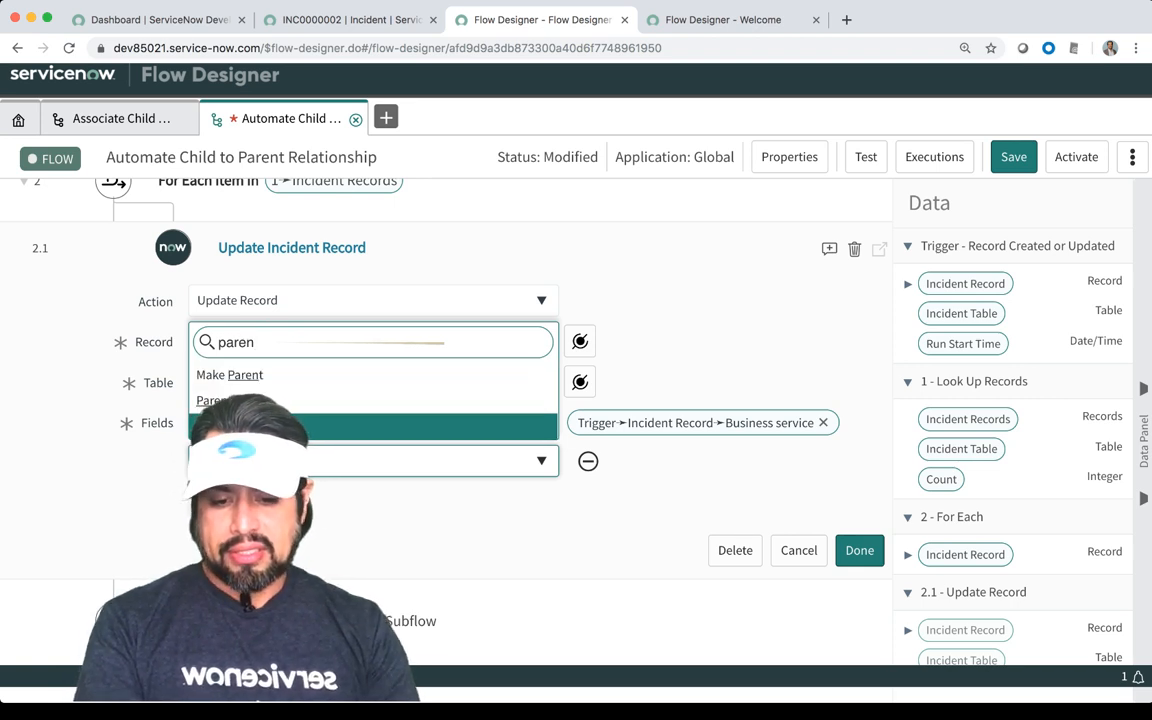
key("Return")
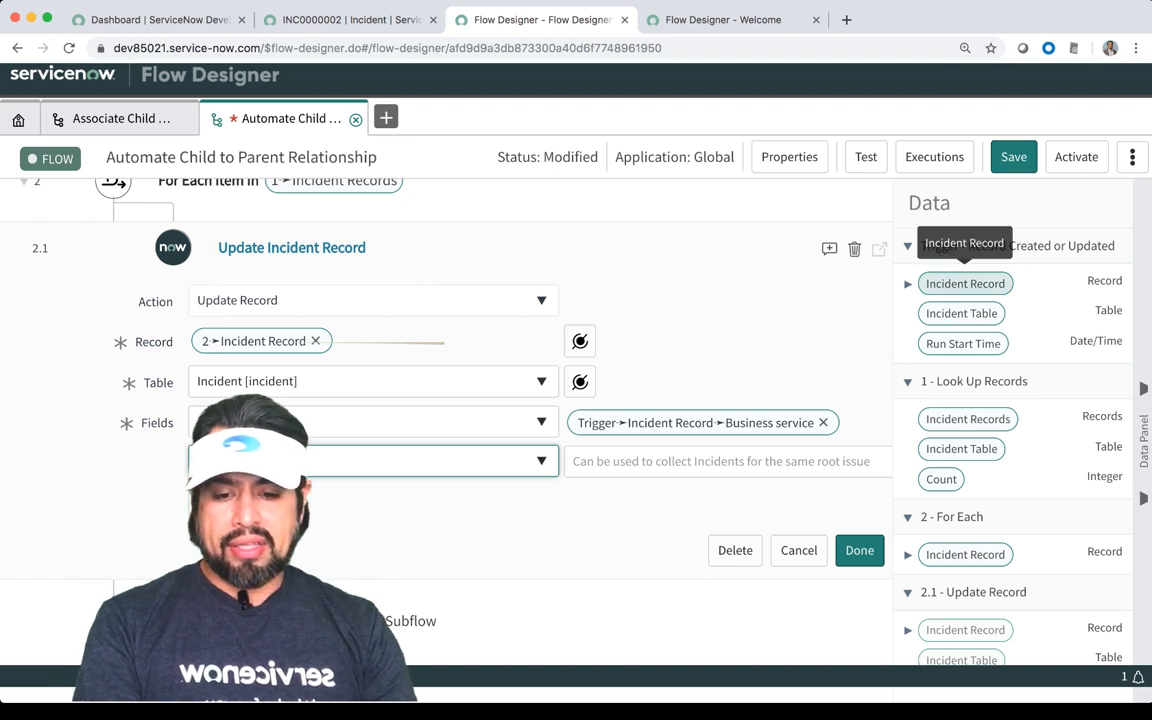
left_click_drag(965, 284, 700, 461)
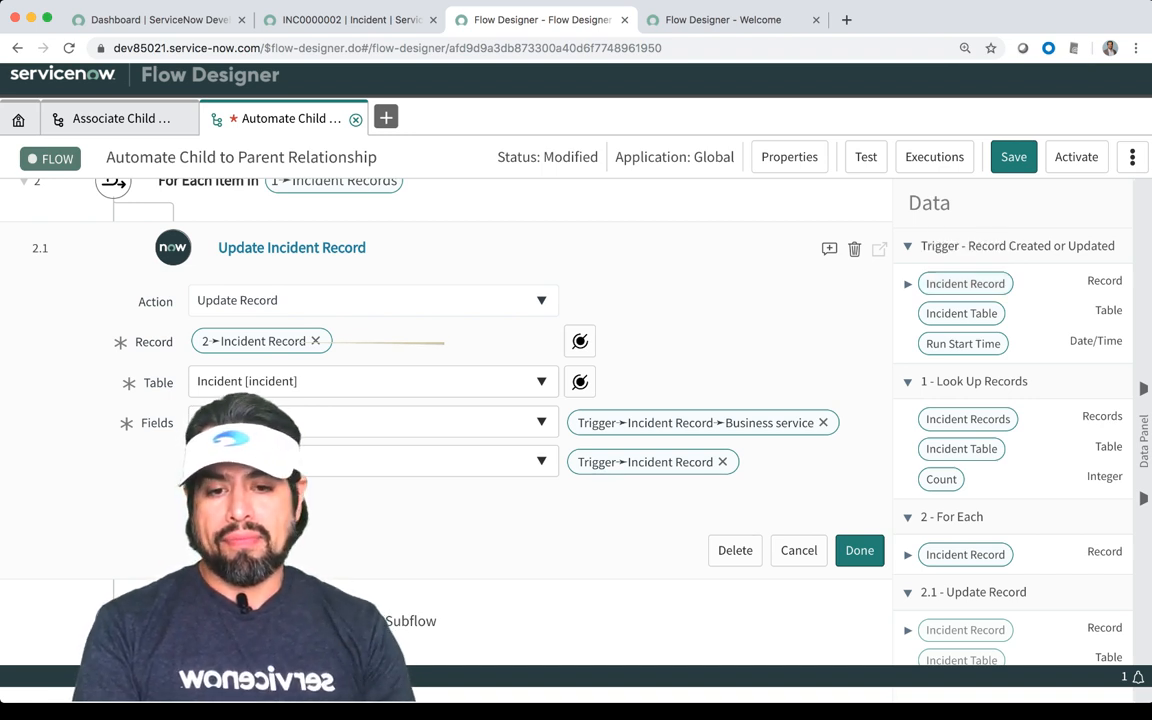
Examine the Parent Incident field on incident INC0000002, discard the record's unsaved changes, and return to the flow.
left_click(350, 19)
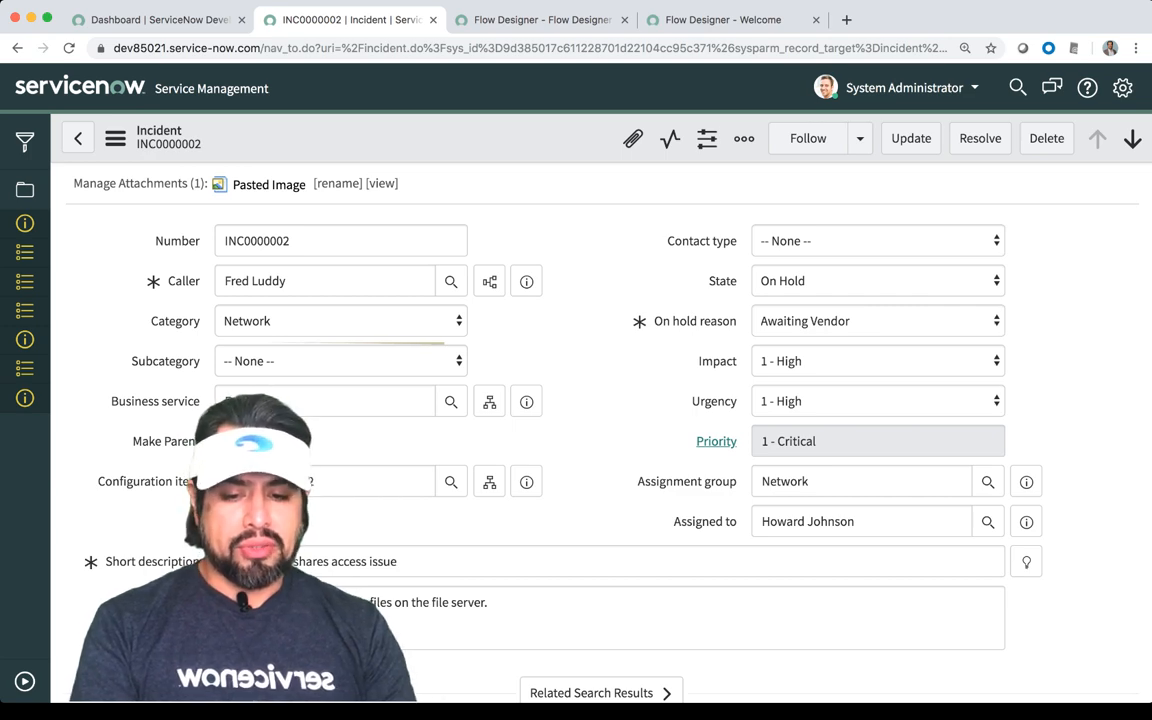
scroll(576, 400, "down", 4)
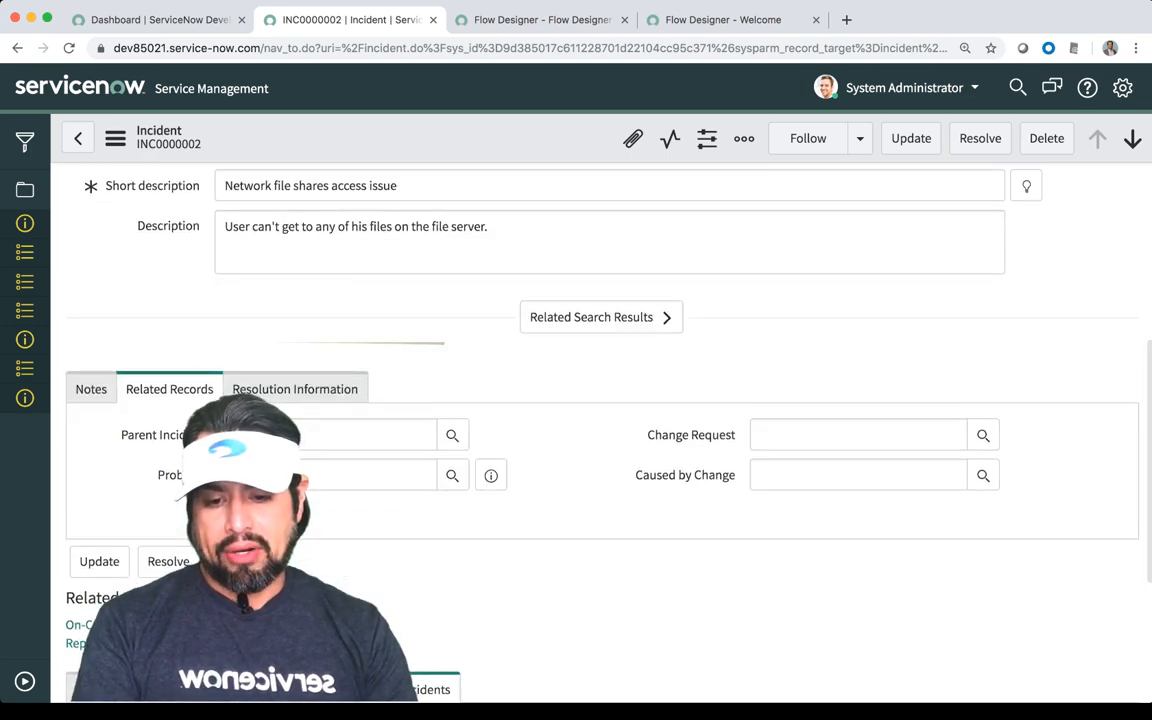
left_click(370, 434)
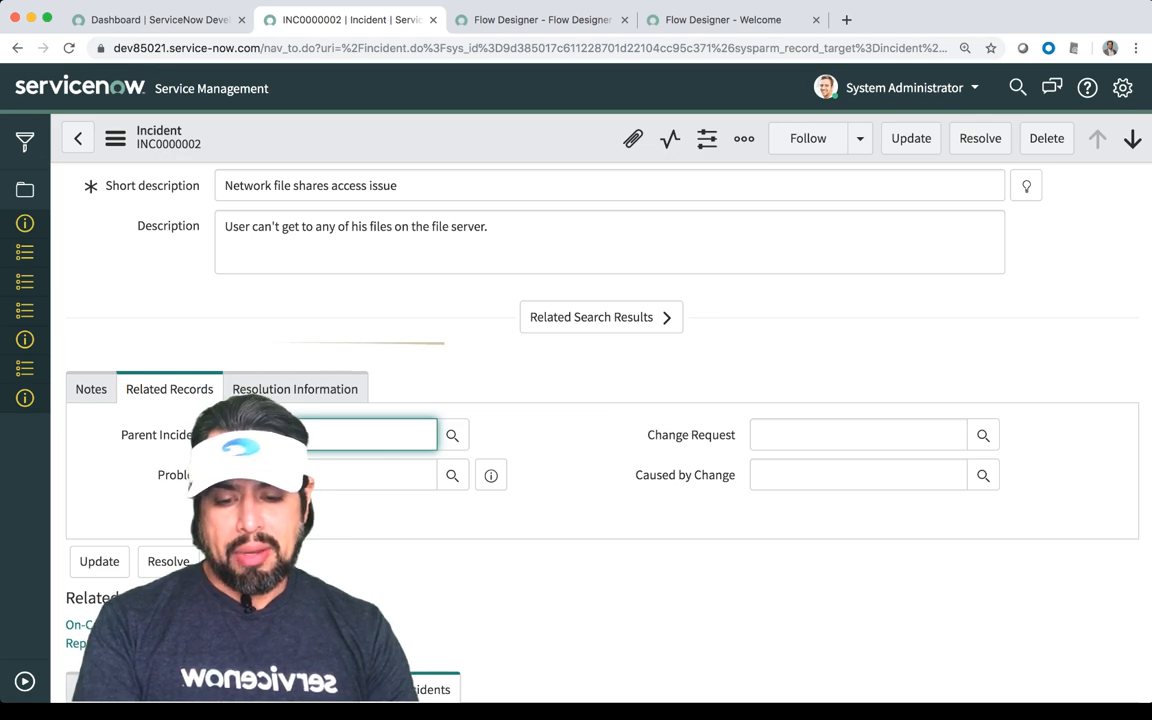
scroll(576, 400, "up", 4)
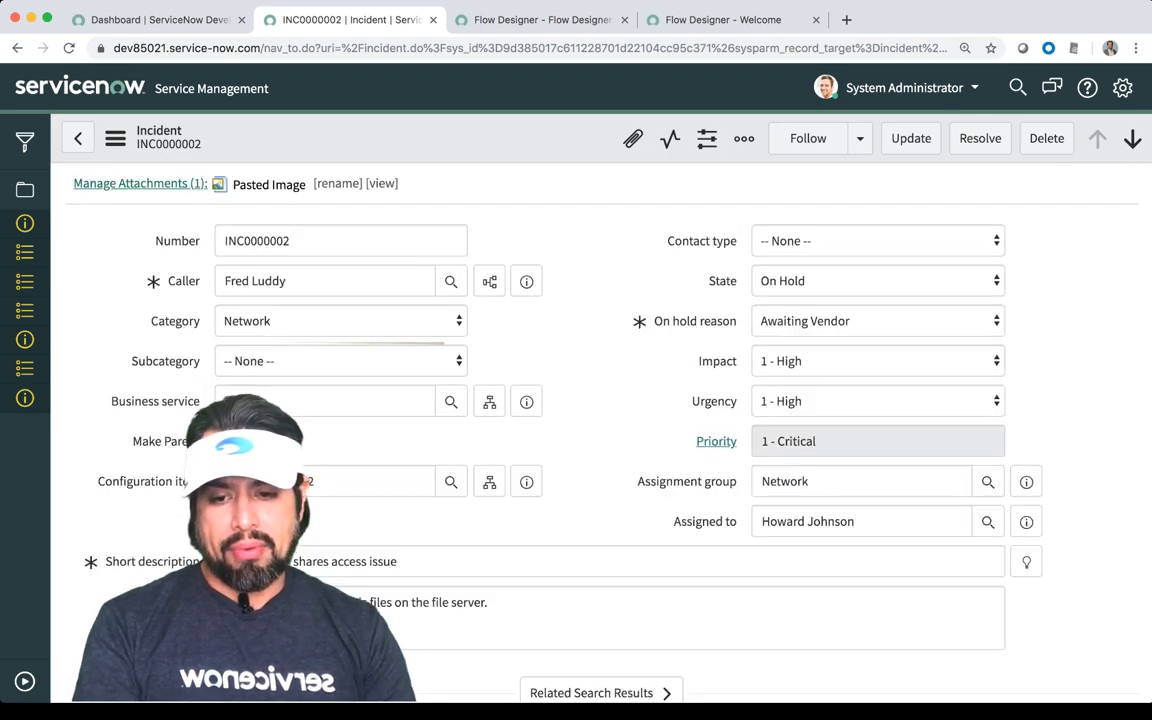
left_click(78, 138)
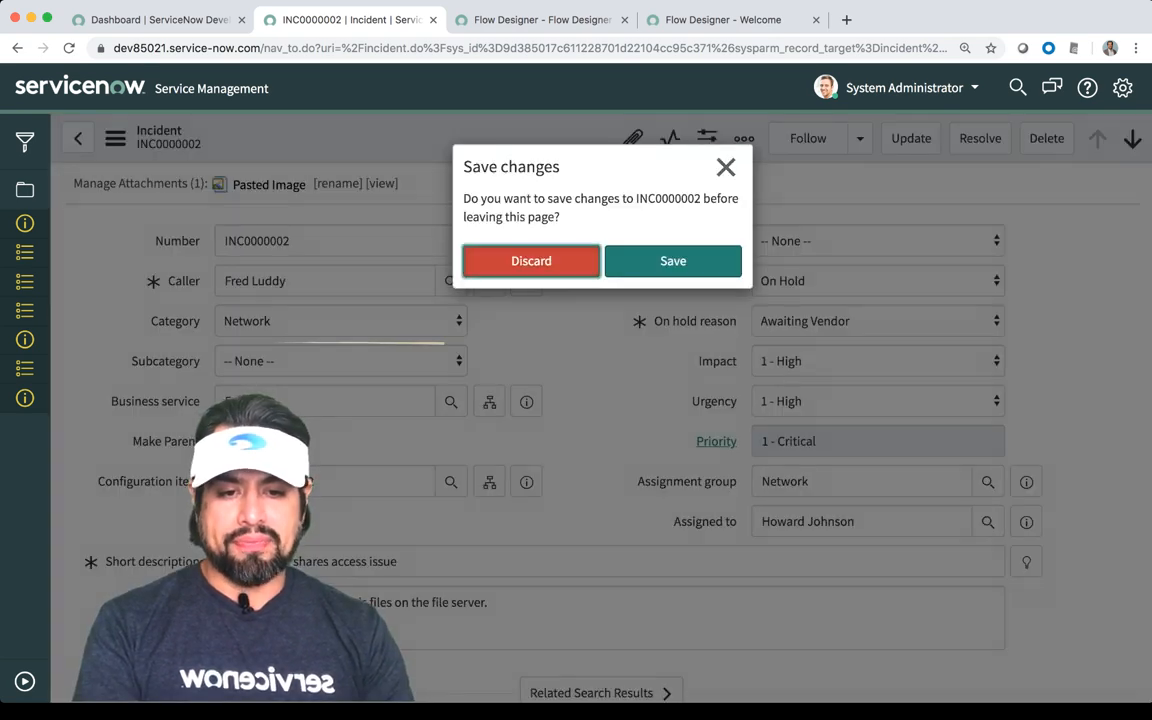
left_click(531, 260)
left_click(540, 19)
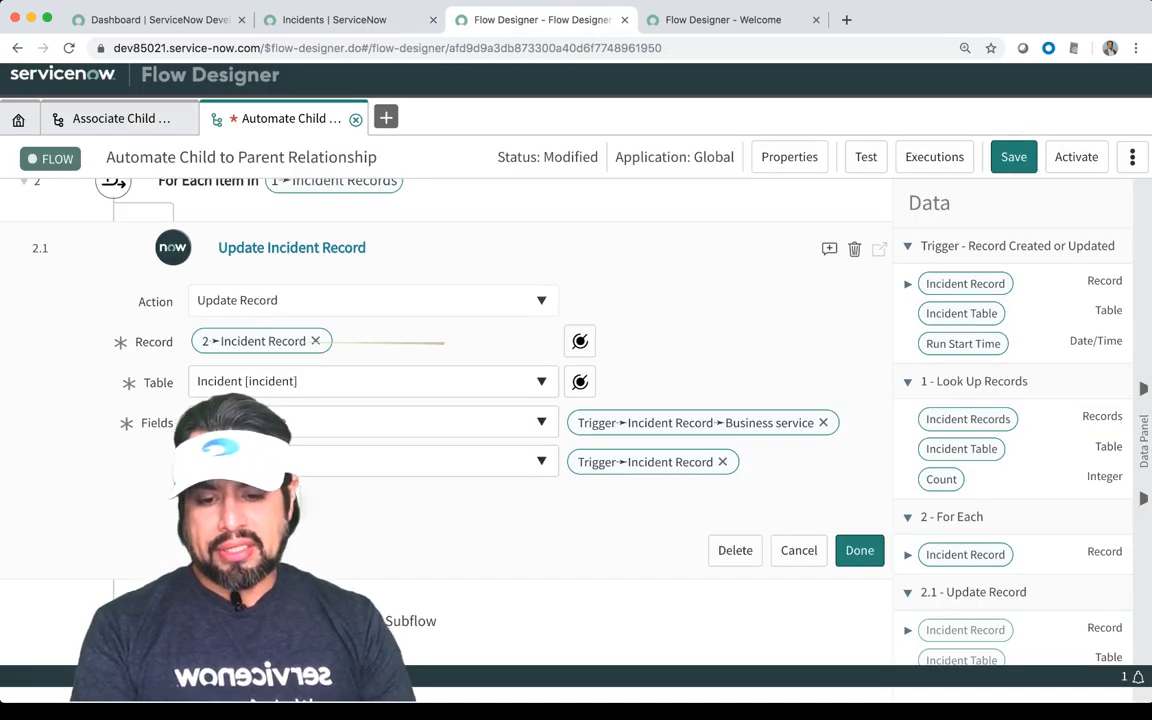
Add a third field value for work notes to the Update Record action.
left_click(260, 500)
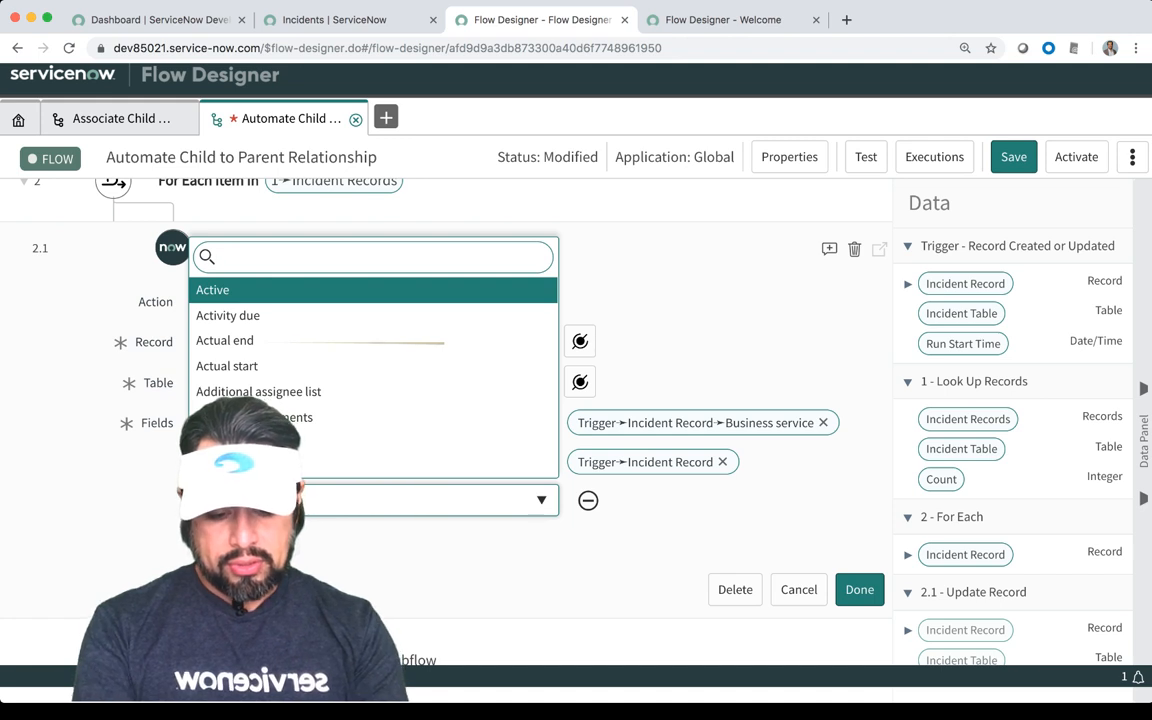
type("sh")
key("BackSpace")
key("BackSpace")
type("wo")
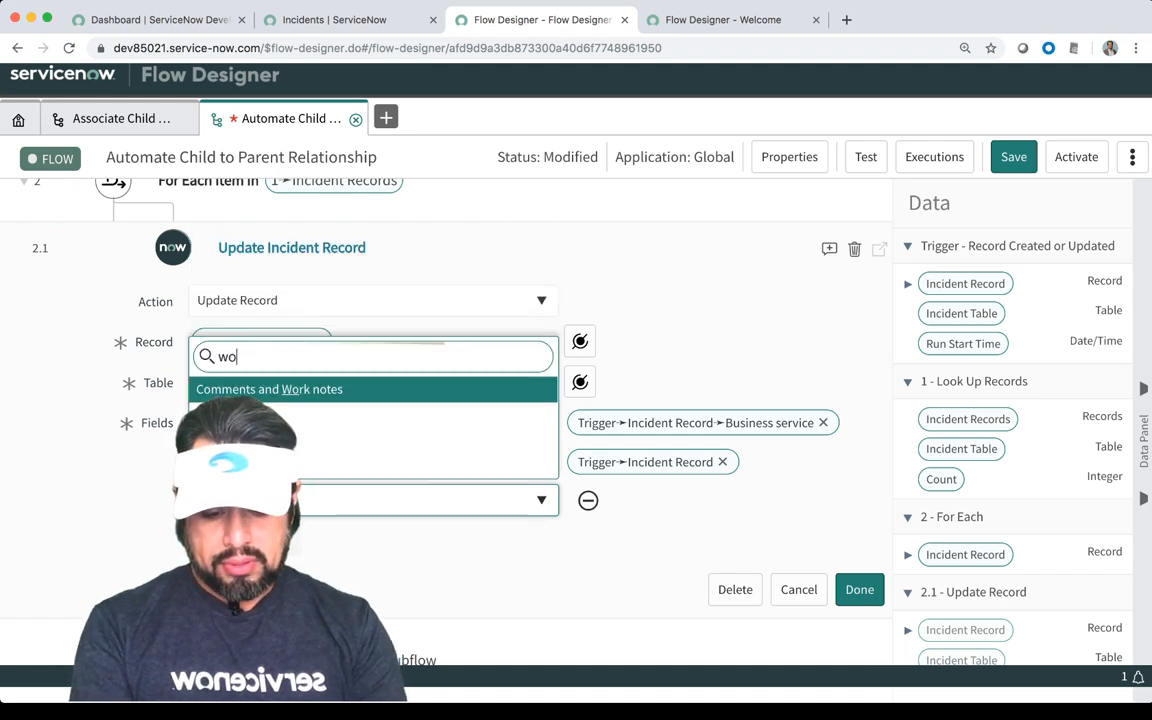
type("rk n")
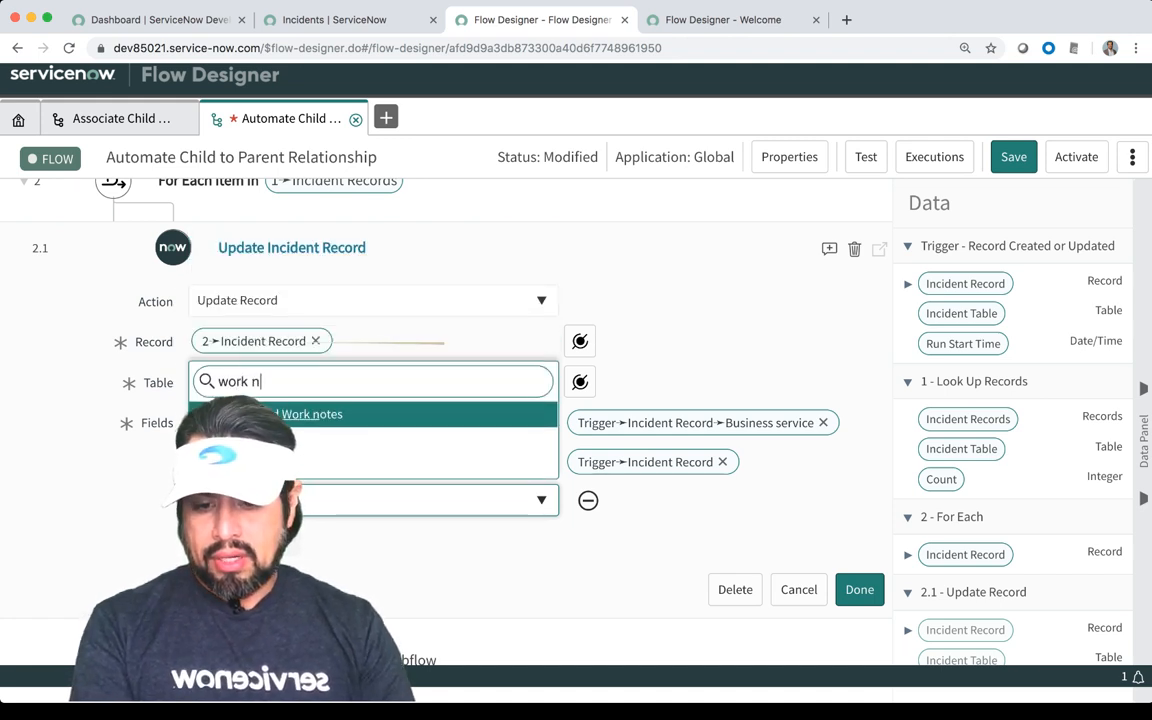
key("Return")
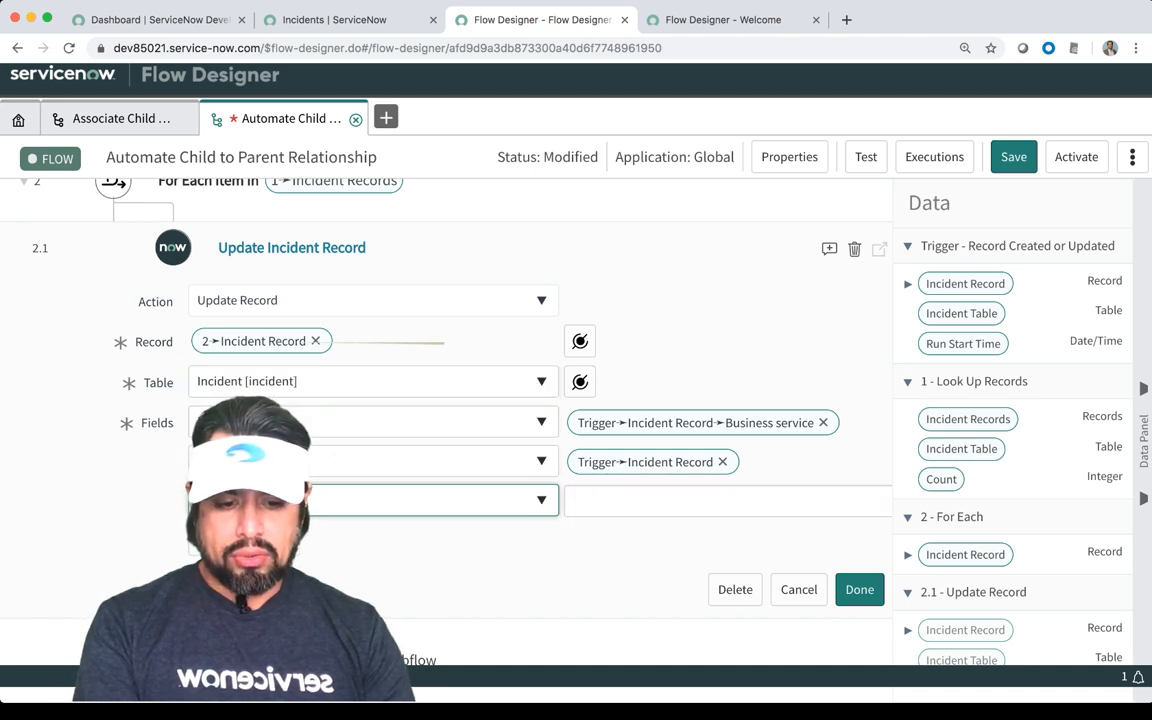
Set the work notes value to "Automated update by parent case" followed by the trigger's Incident Record.
key("Tab")
type("Upda")
key("BackSpace")
key("BackSpace")
key("BackSpace")
key("BackSpace")
type("Au")
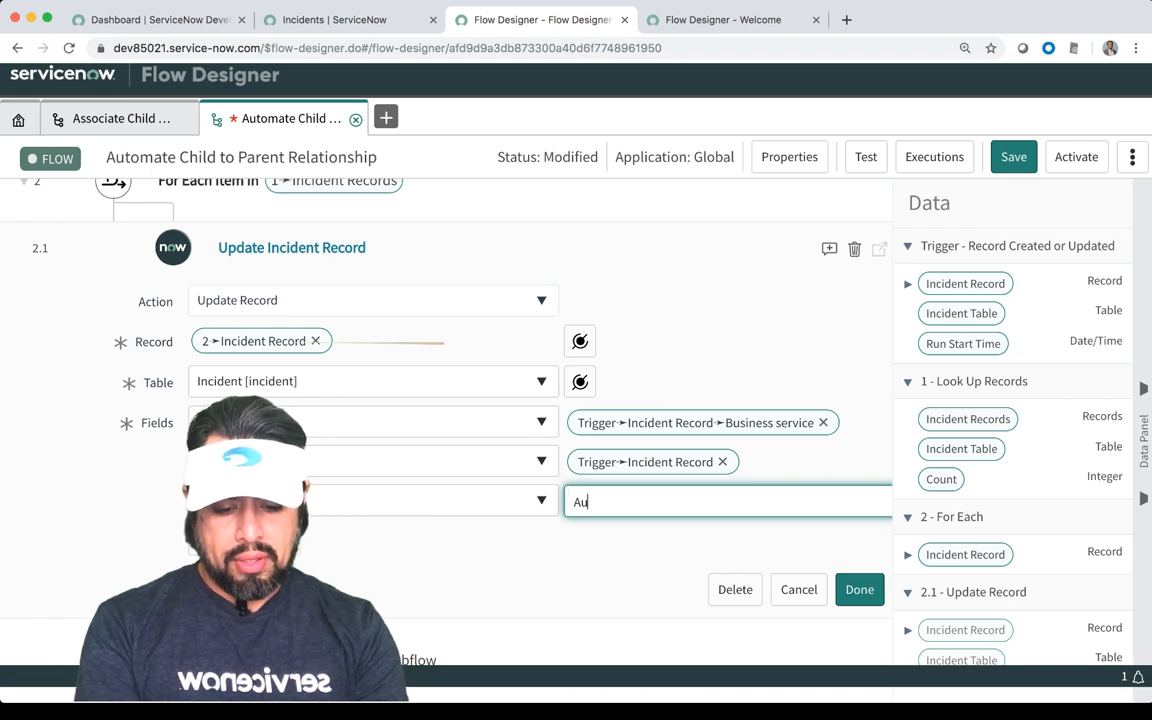
type("tomated update")
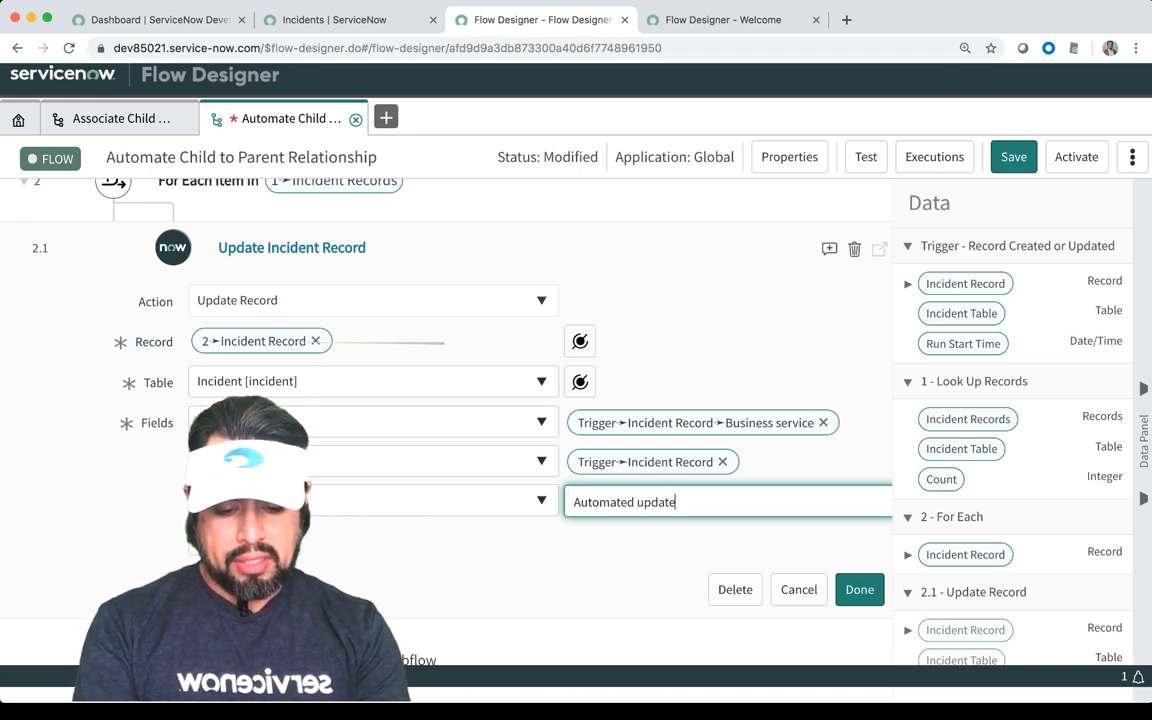
type(" by")
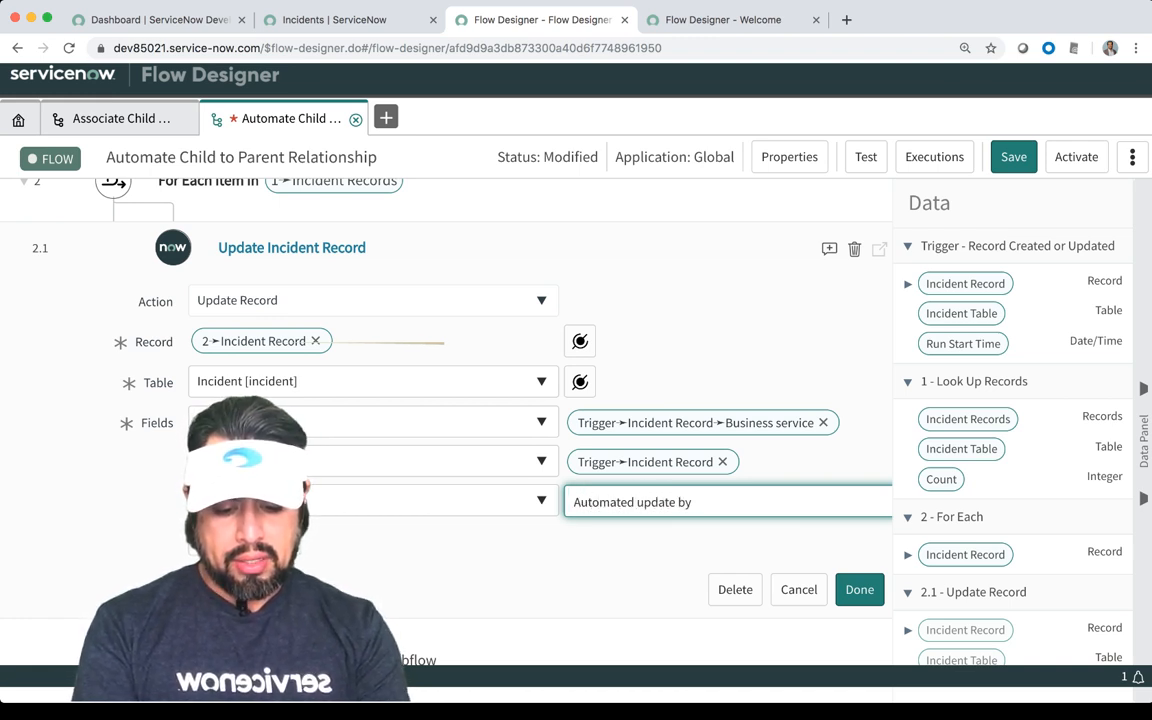
type(" parent case")
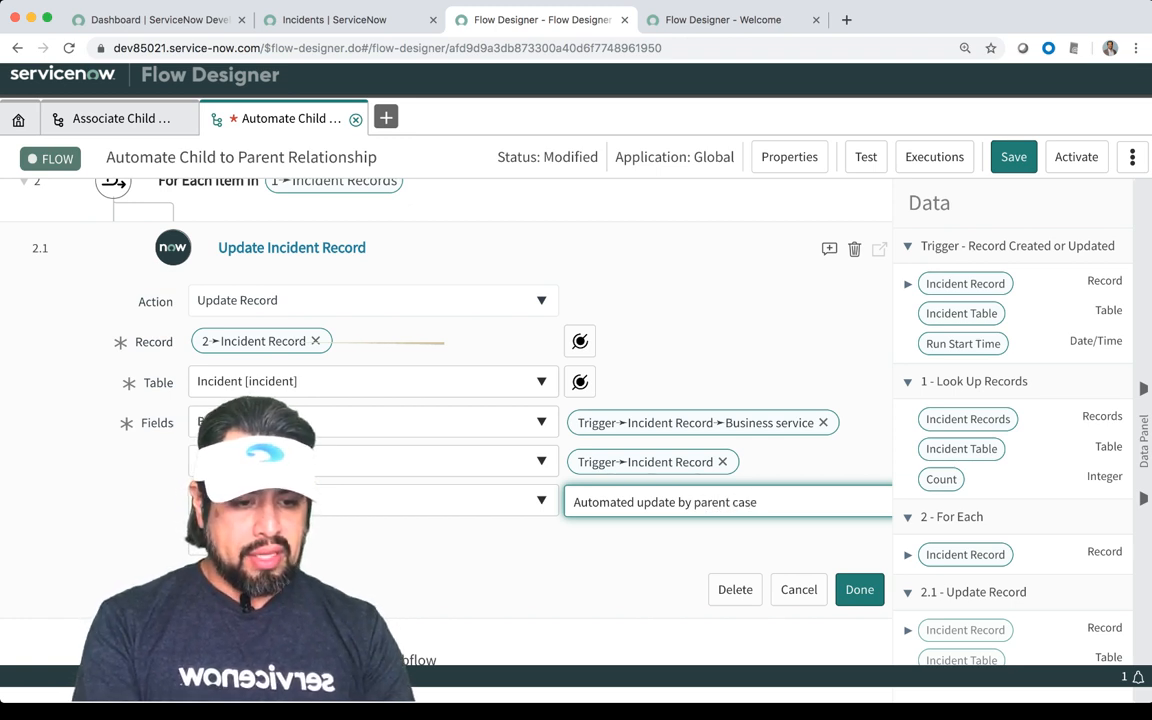
left_click(908, 284)
left_click_drag(965, 283, 700, 505)
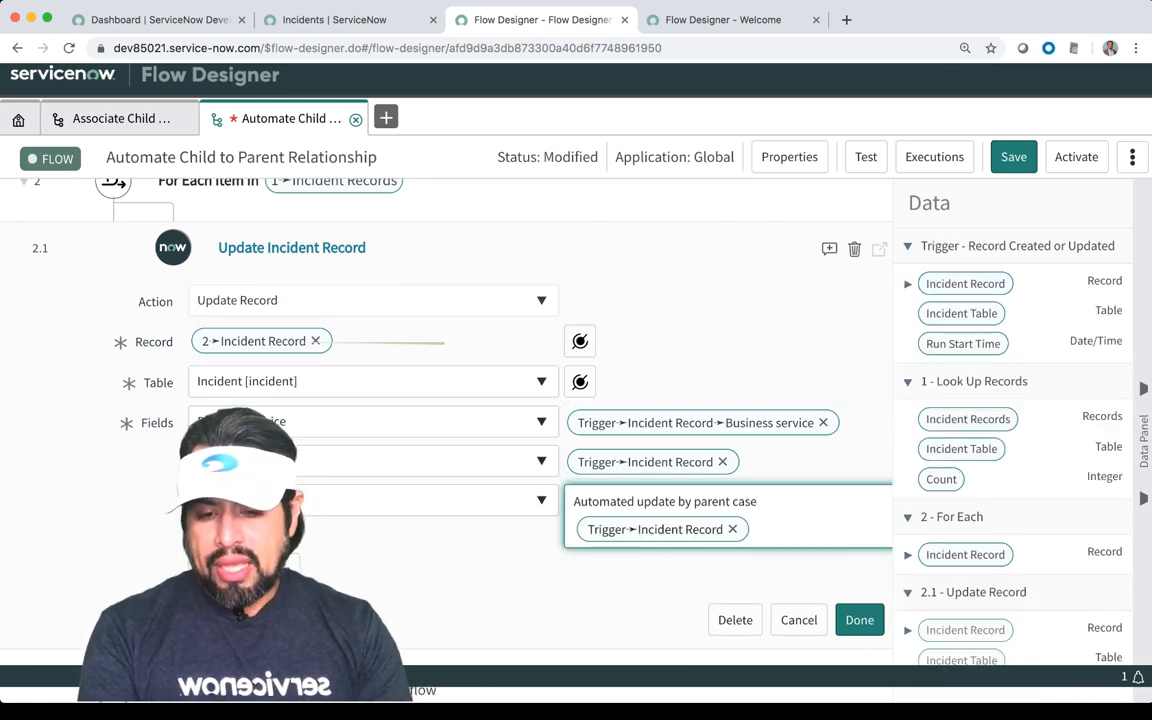
Add Assignment group as the fourth field to update in the Update Record action.
scroll(450, 400, "down", 2)
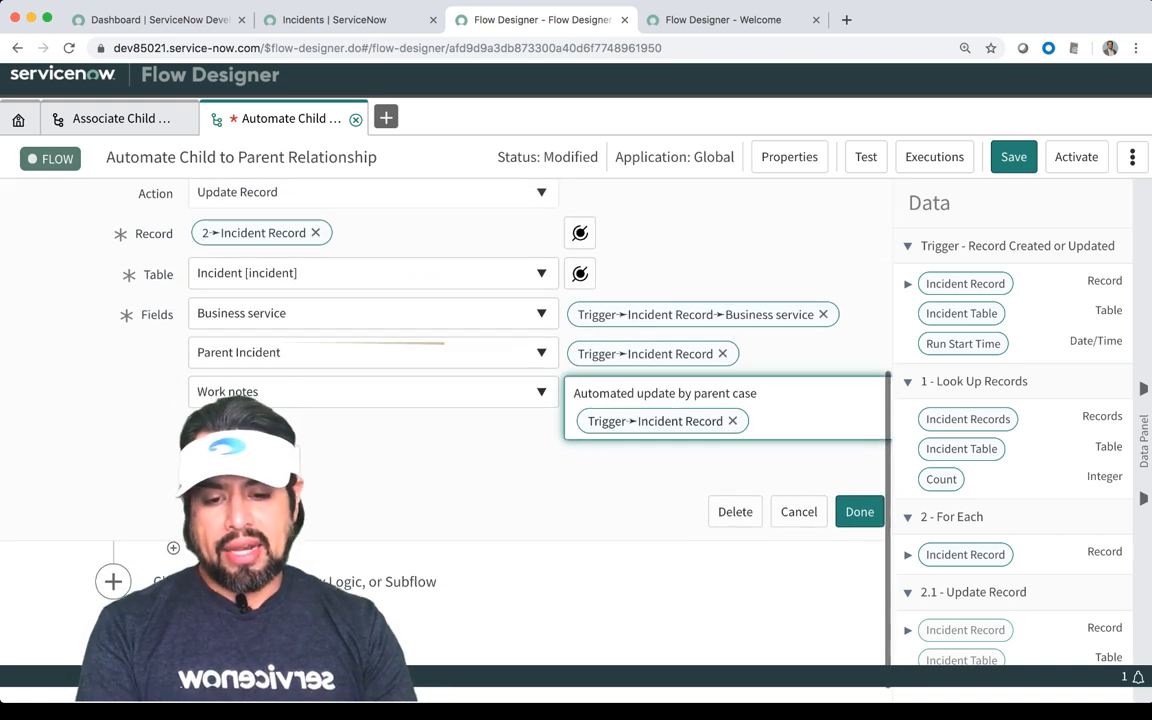
left_click(200, 460)
type("assign")
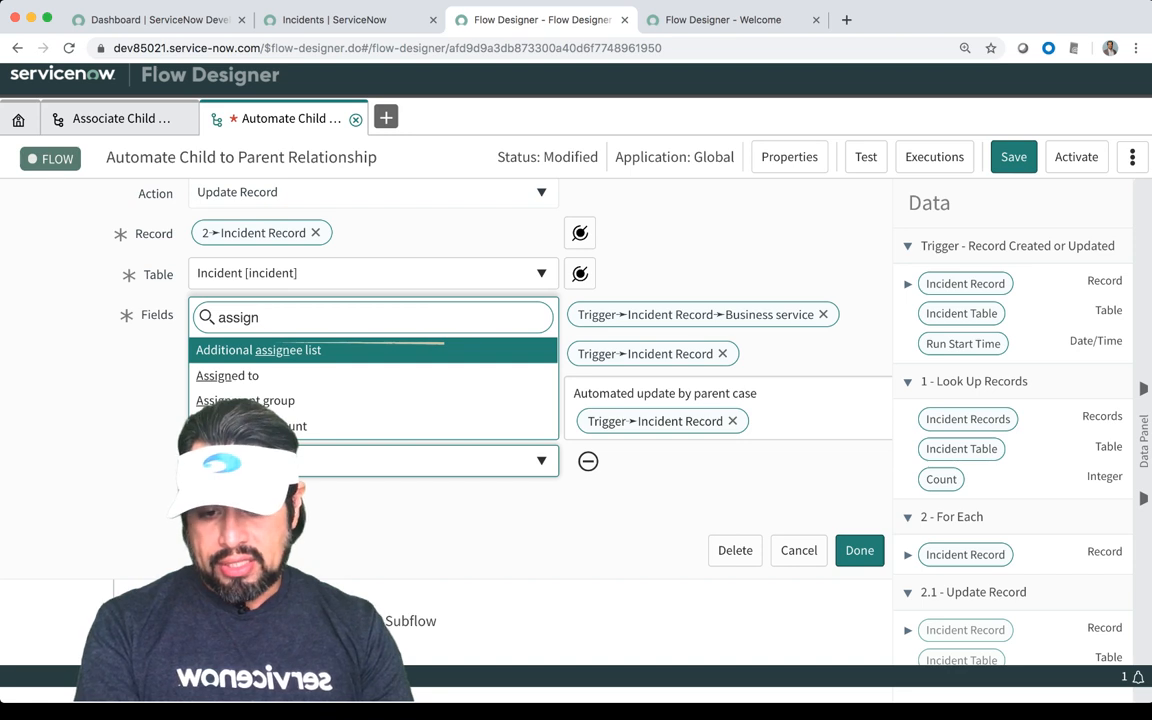
key("Down")
key("Down")
key("Return")
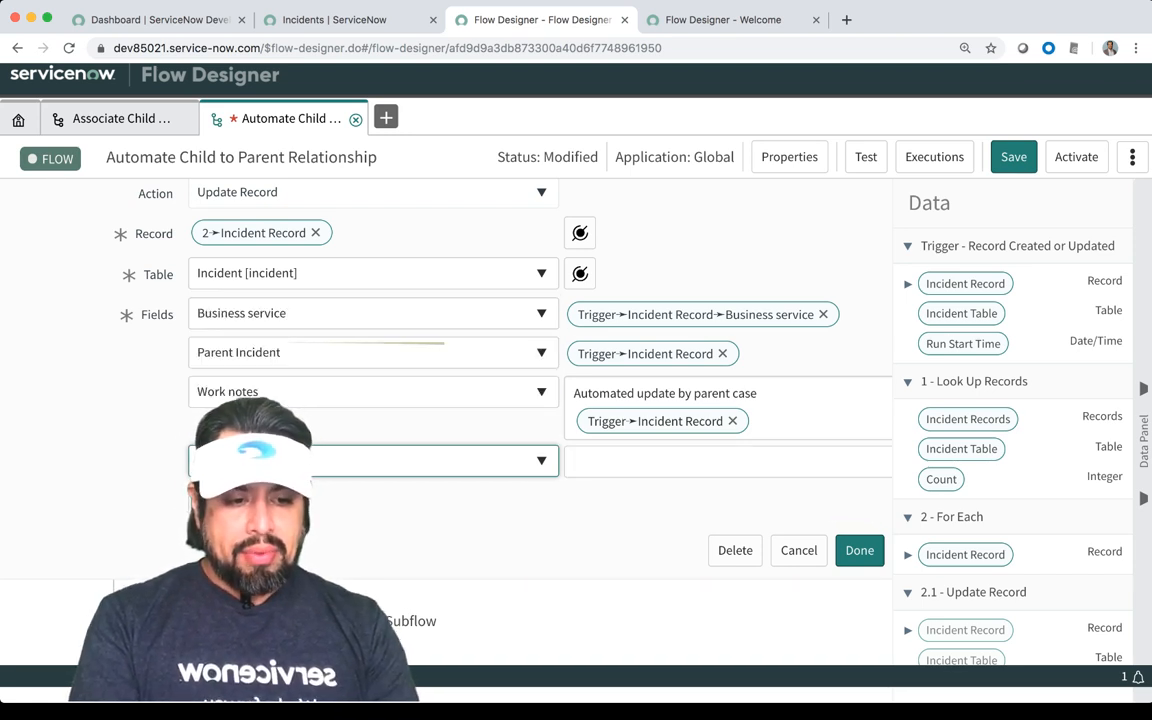
Set the Assignment group value to the trigger Incident Record's Assignment group and finish editing the Update Record action.
scroll(1010, 440, "down", 2)
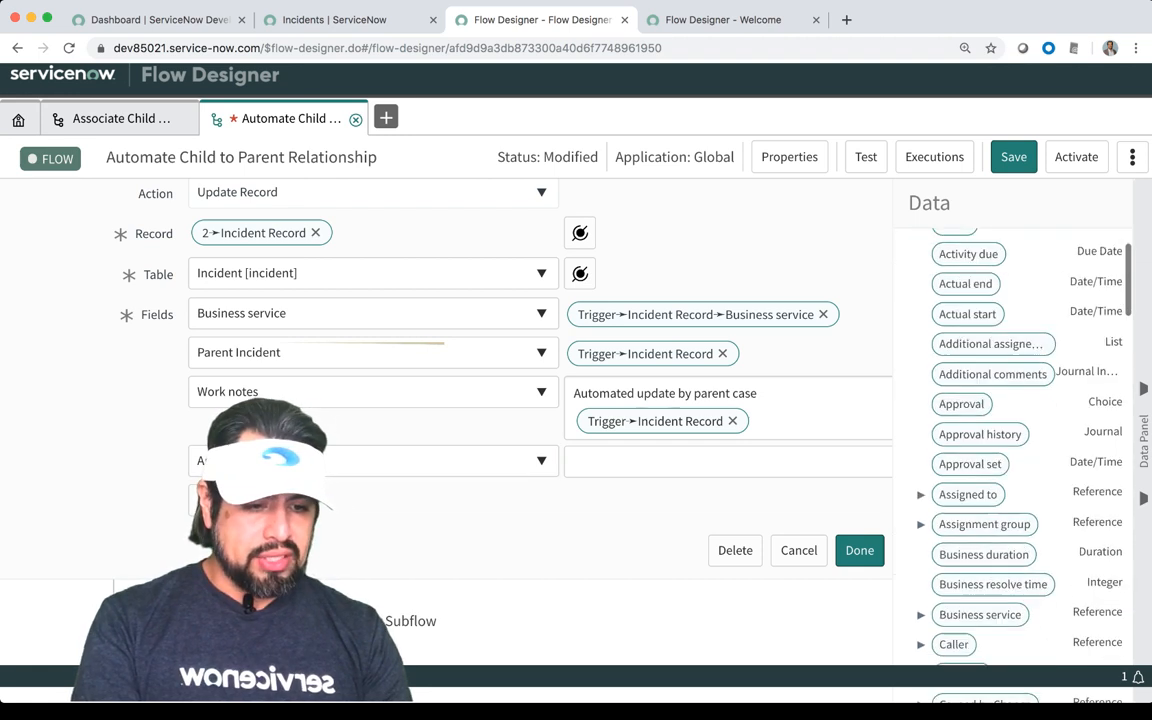
scroll(984, 440, "down", 3)
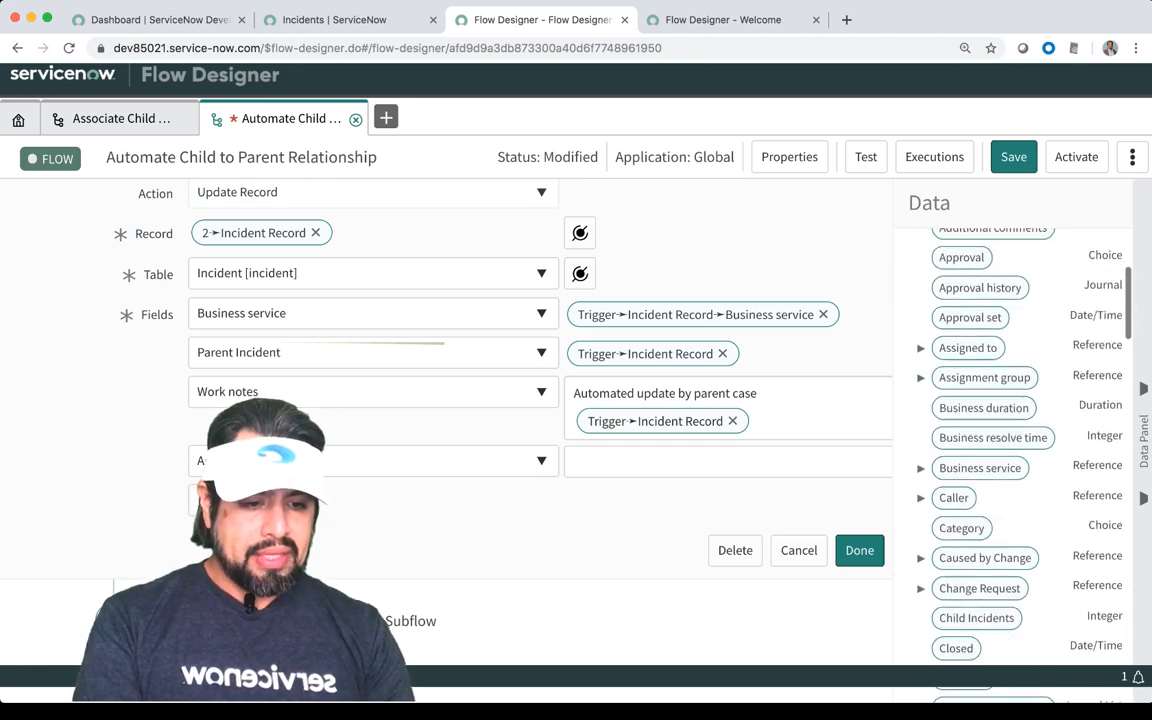
left_click_drag(978, 378, 727, 461)
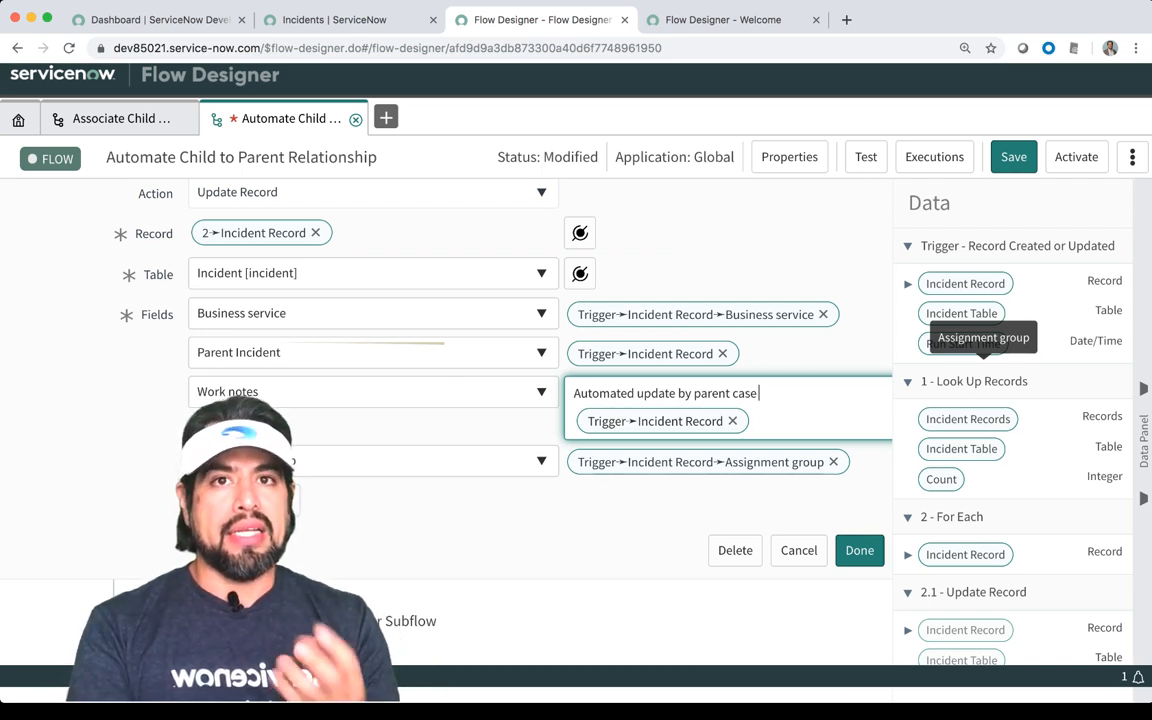
left_click(859, 550)
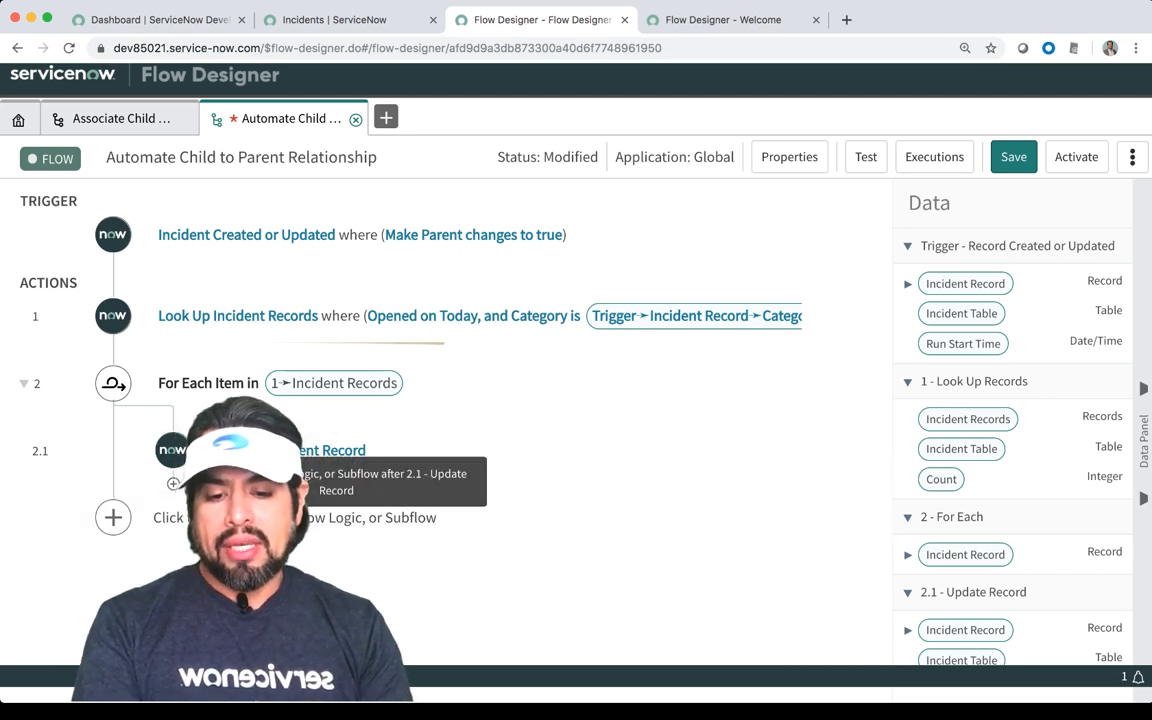
Add a Send Email action inside the For Each loop, directly after the Update Incident Record action.
left_click(174, 483)
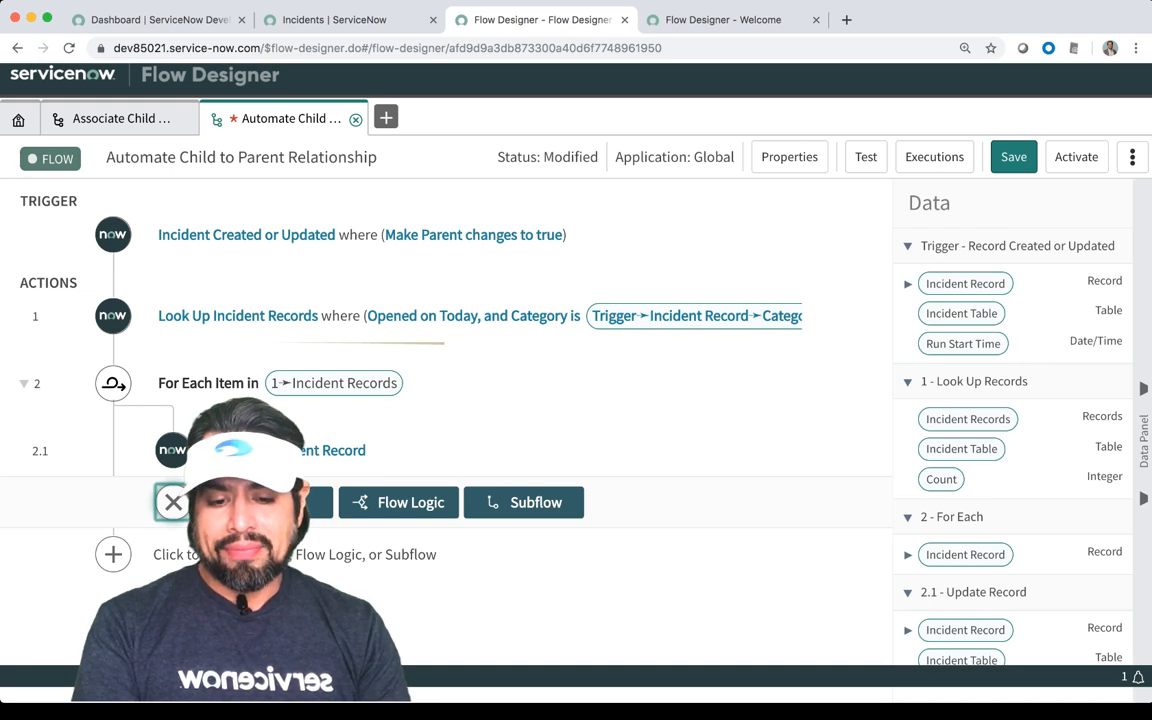
left_click(272, 502)
type("email")
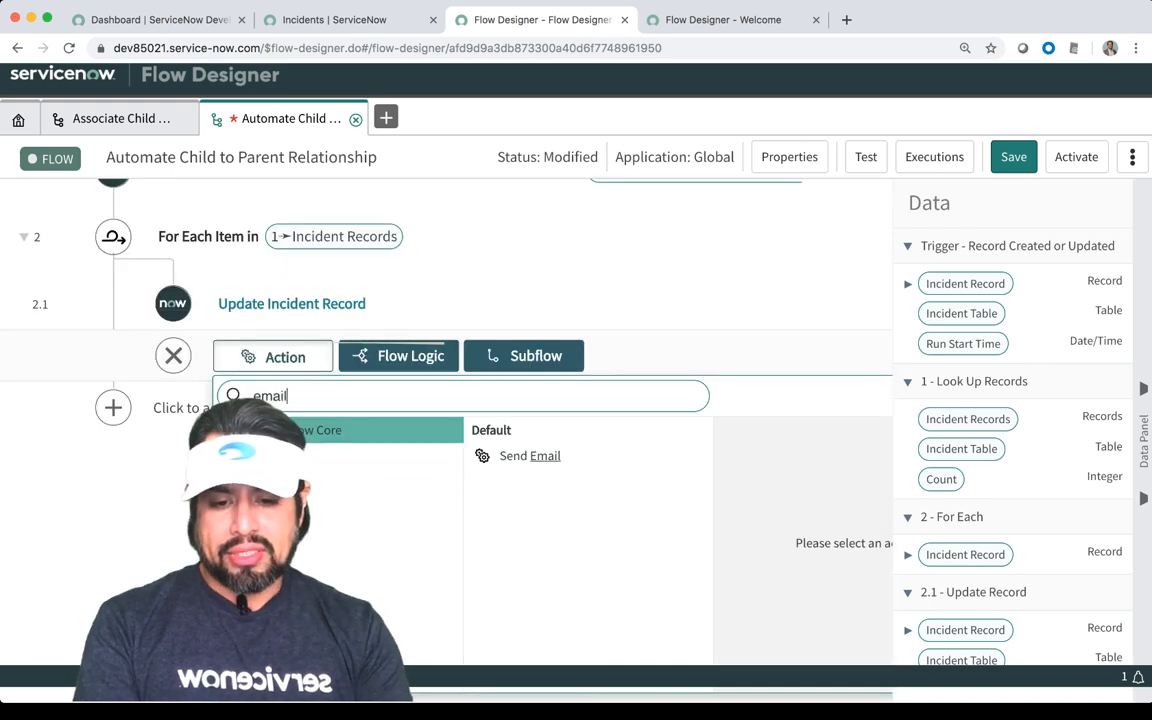
key("Down")
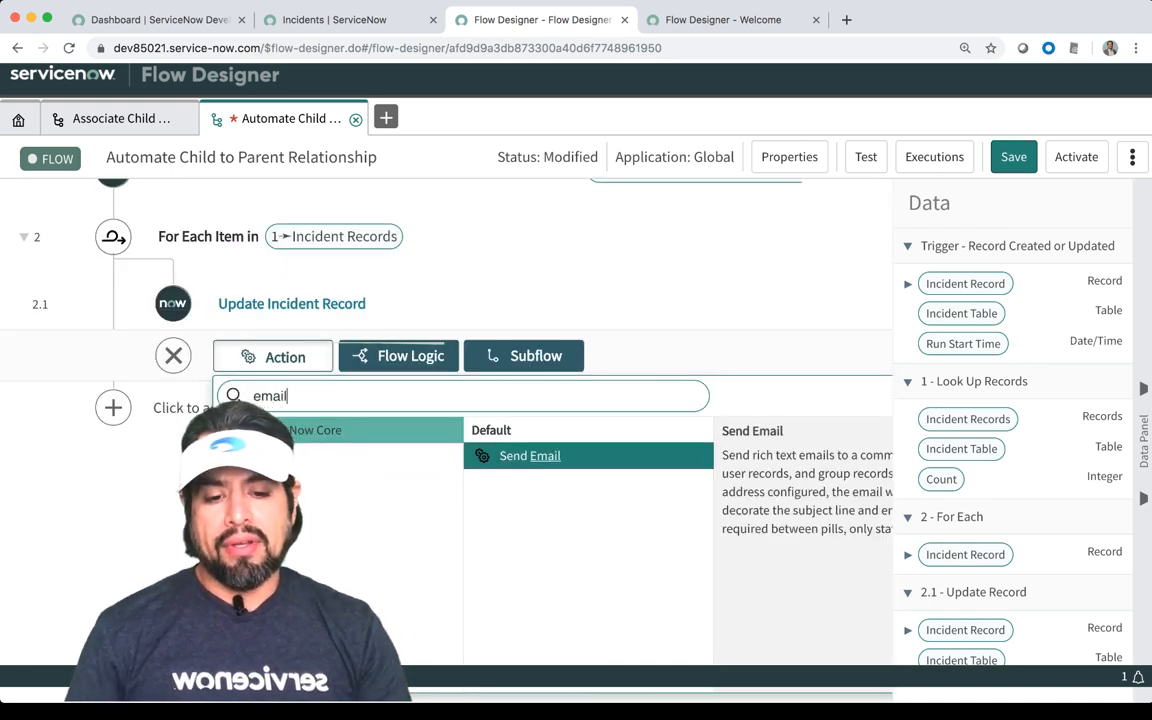
key("Return")
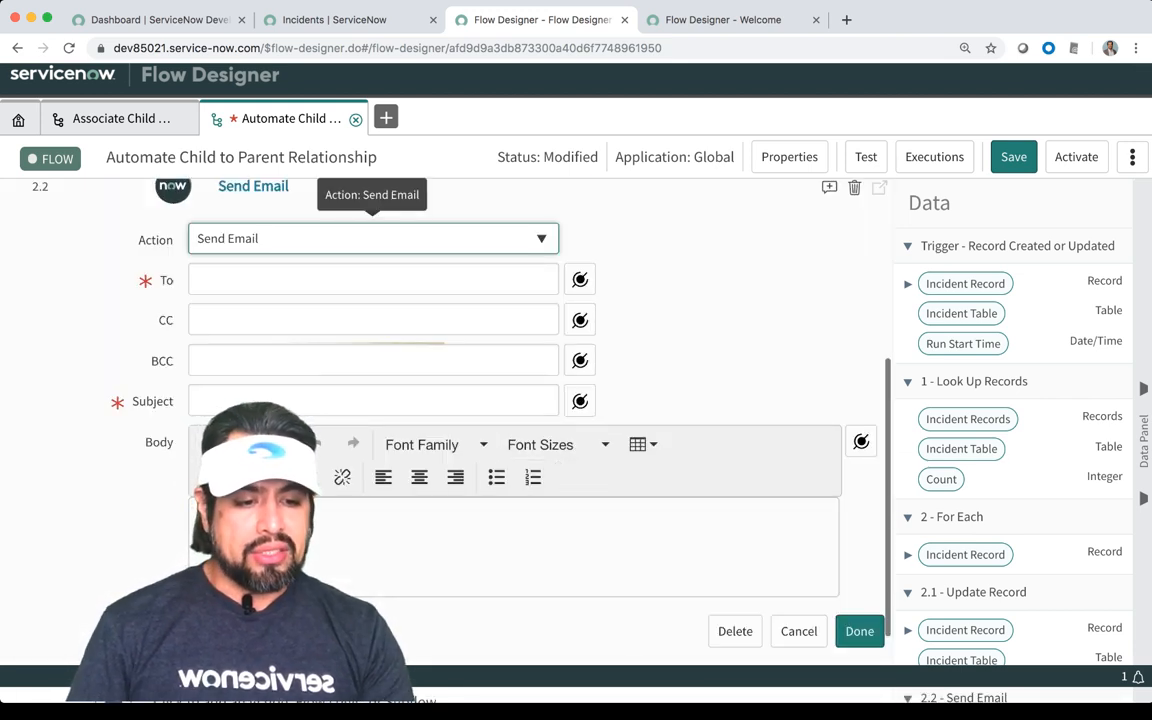
Set the email's recipient to the Caller of the For Each loop's Incident Record.
scroll(960, 440, "down", 1)
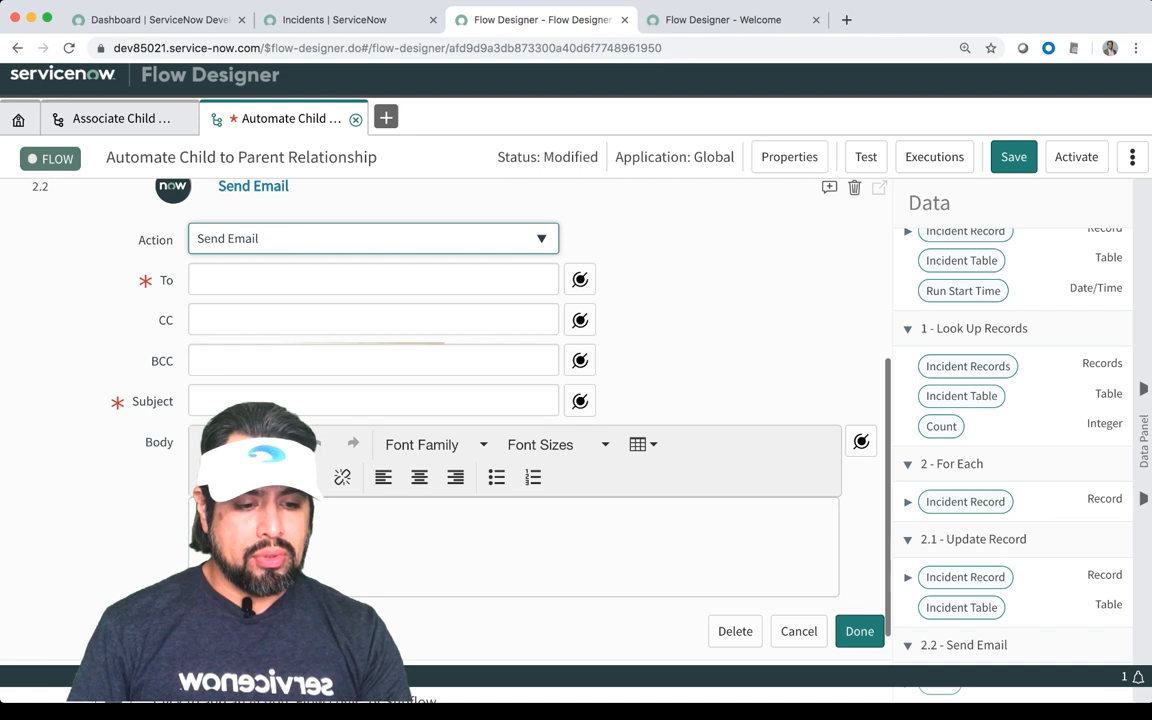
left_click(965, 501)
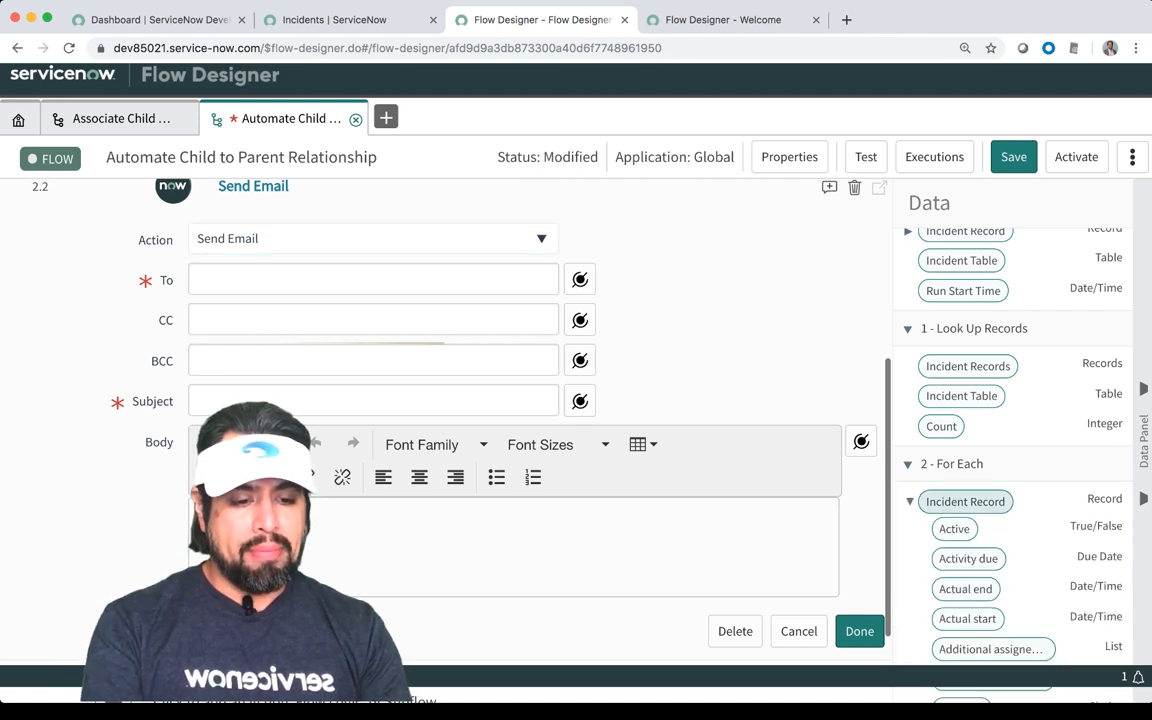
scroll(980, 498, "down", 5)
scroll(975, 497, "down", 4)
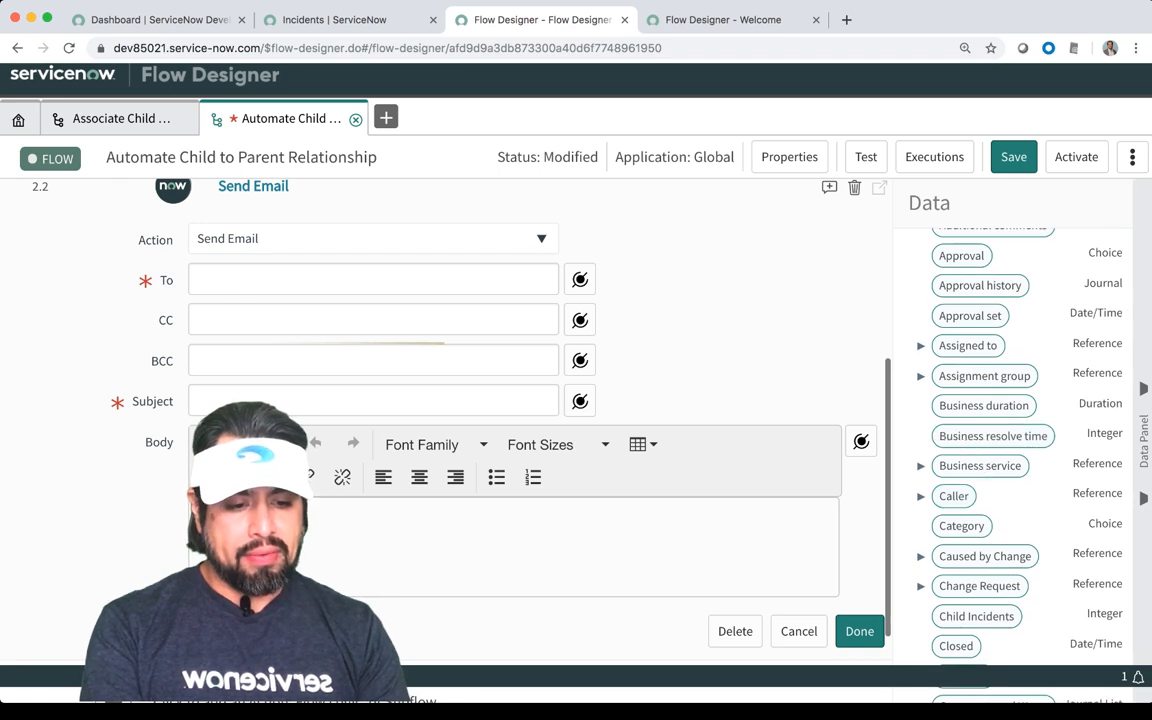
left_click(953, 495)
left_click_drag(953, 495, 373, 280)
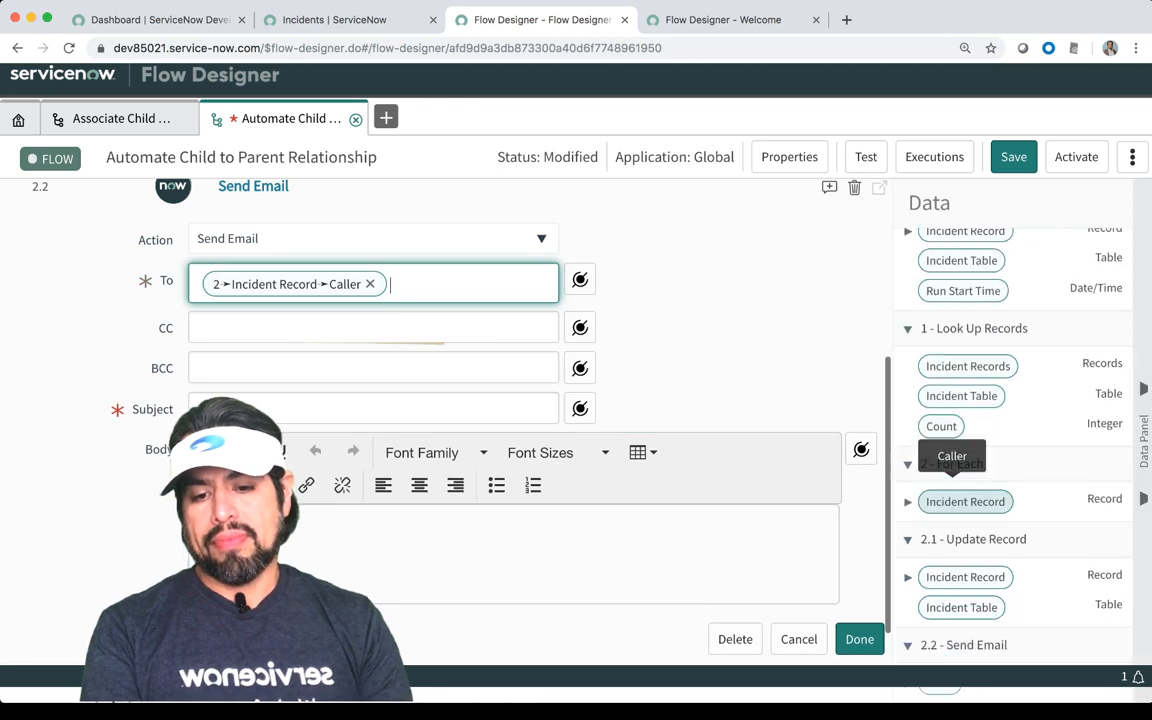
Set the email subject to "Your case has been assocaited to Parent" followed by the trigger's Incident Record.
left_click(373, 408)
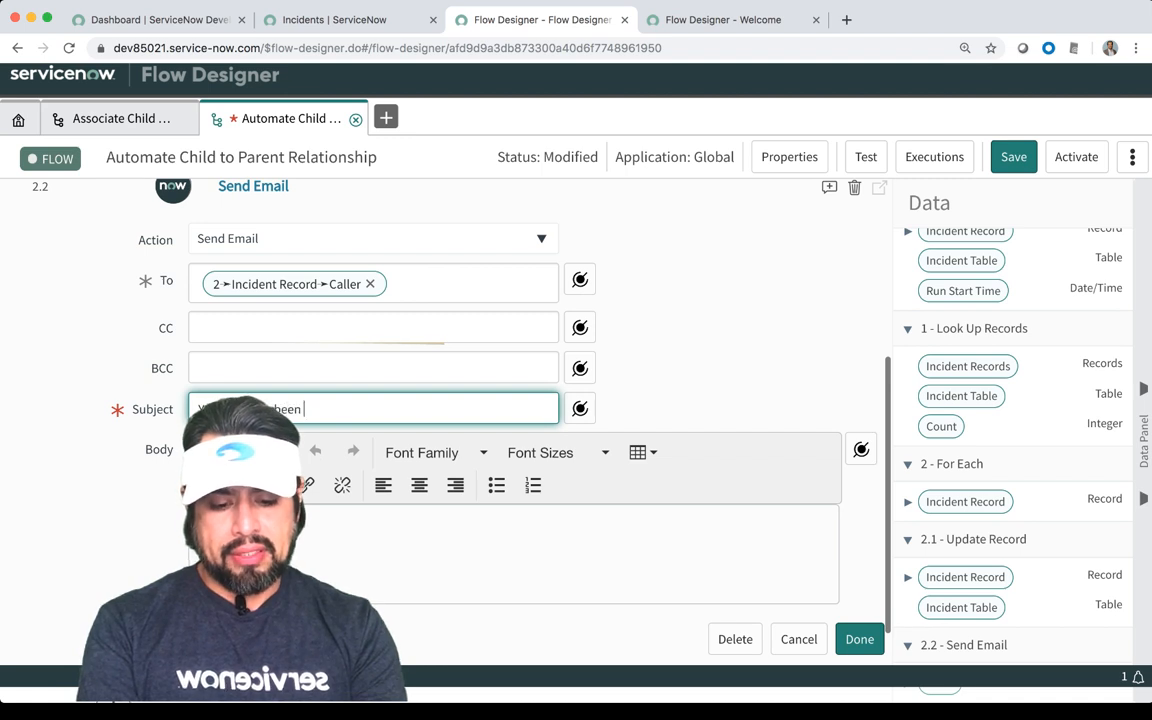
type("You have been assocaited to Parent")
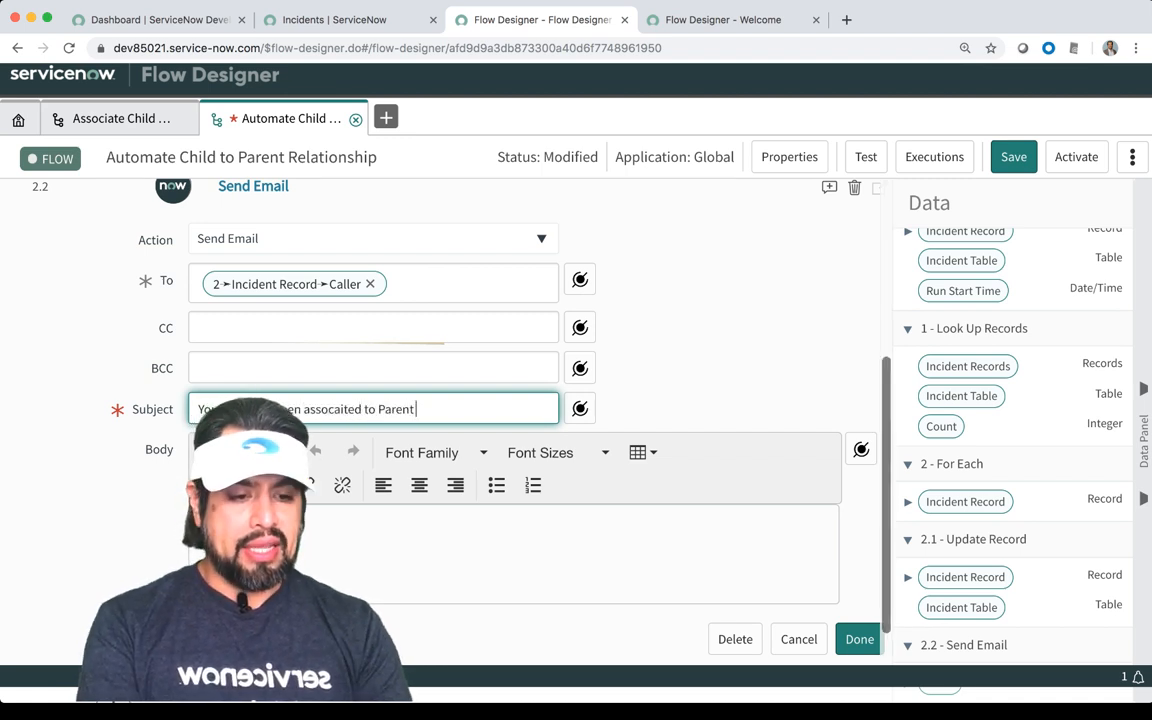
scroll(963, 314, "up", 1)
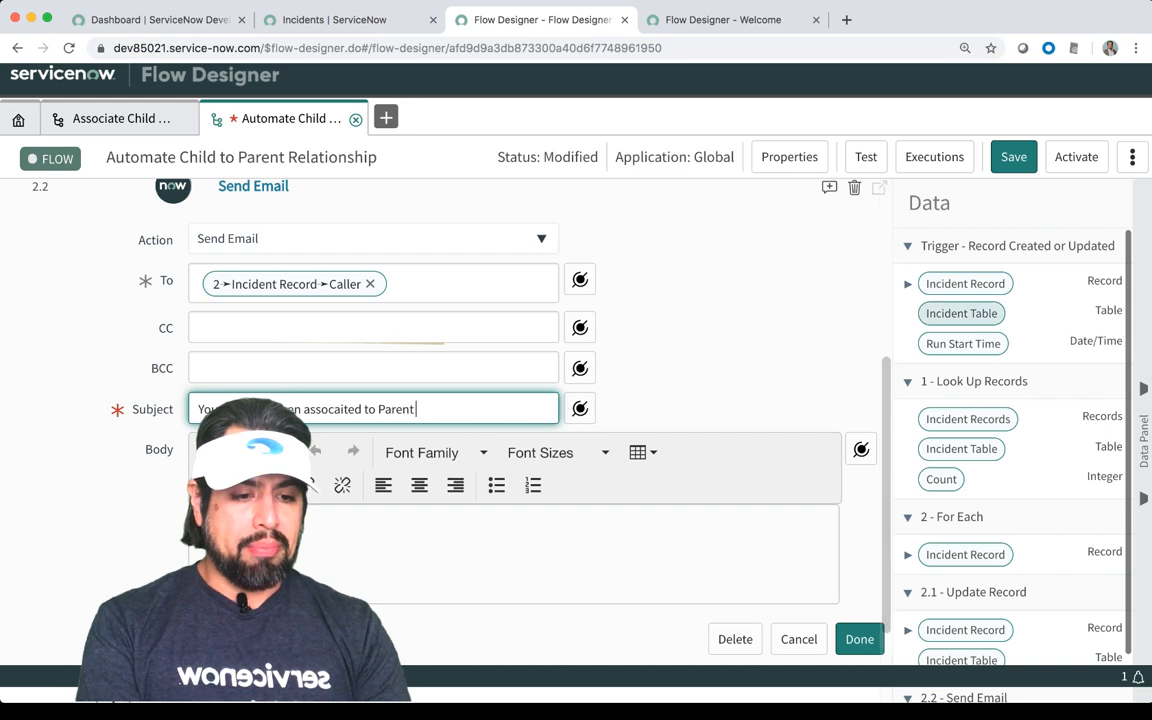
left_click_drag(965, 284, 420, 412)
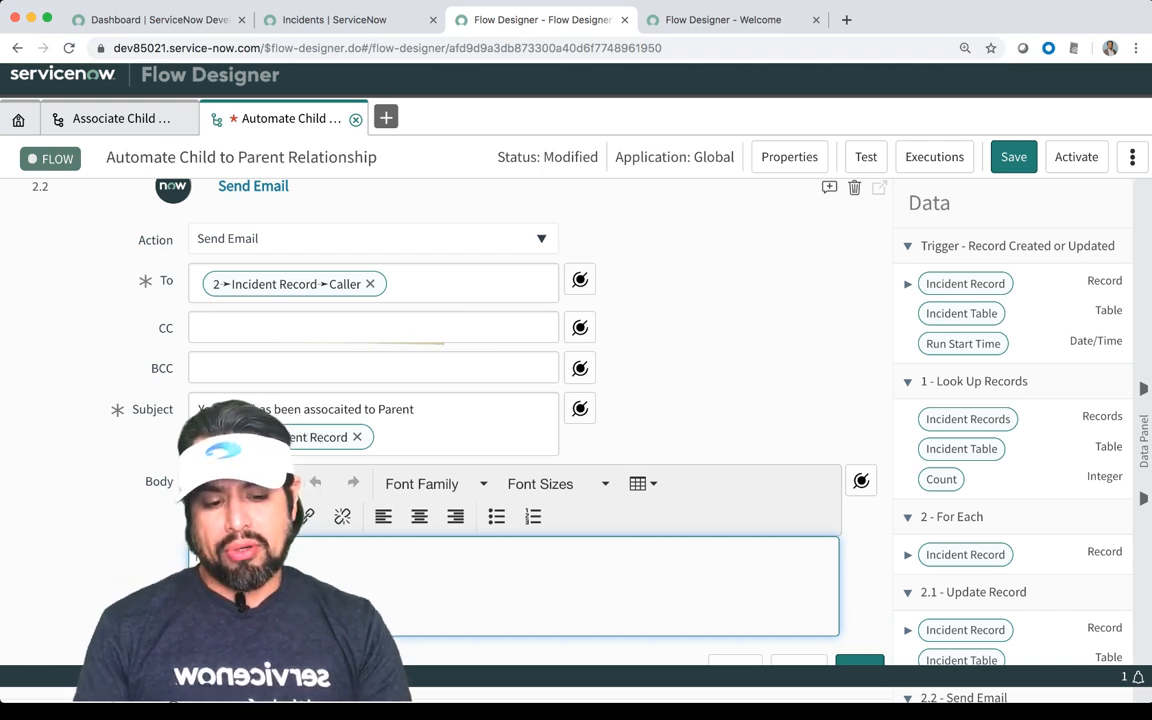
Finish the Send Email action with an empty body and save the flow.
scroll(500, 420, "down", 2)
scroll(500, 420, "up", 2)
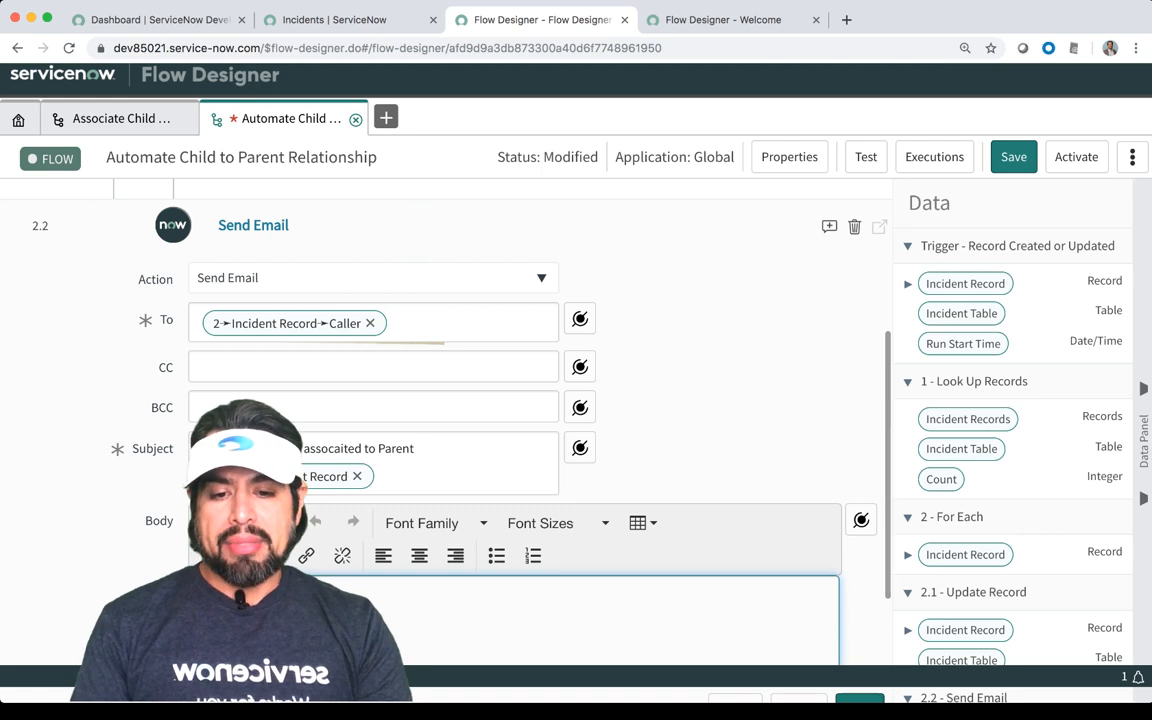
scroll(500, 420, "up", 2)
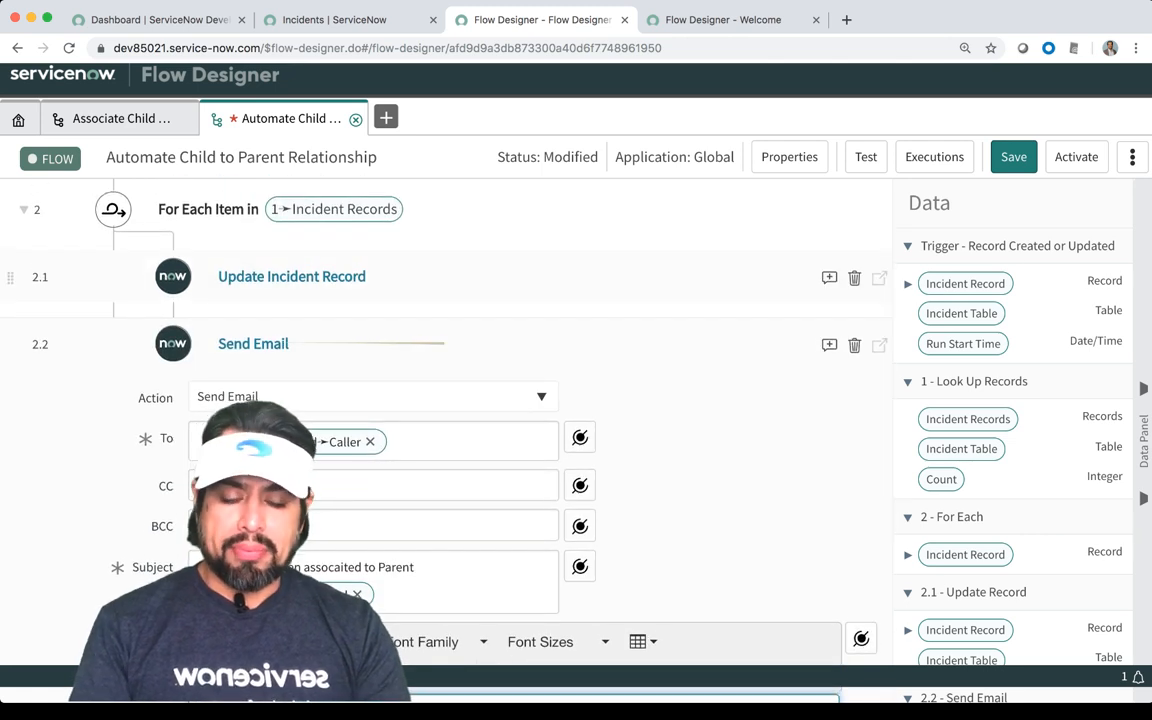
scroll(500, 420, "down", 1)
scroll(500, 420, "down", 1)
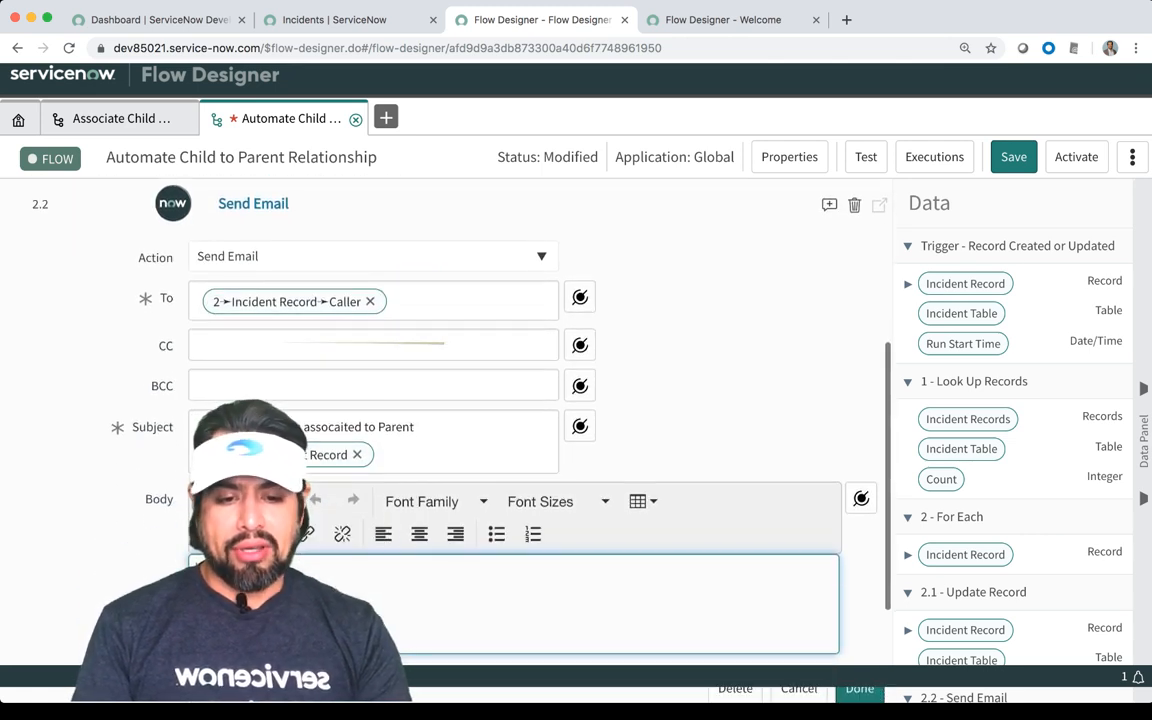
scroll(500, 420, "down", 1)
scroll(500, 420, "down", 1)
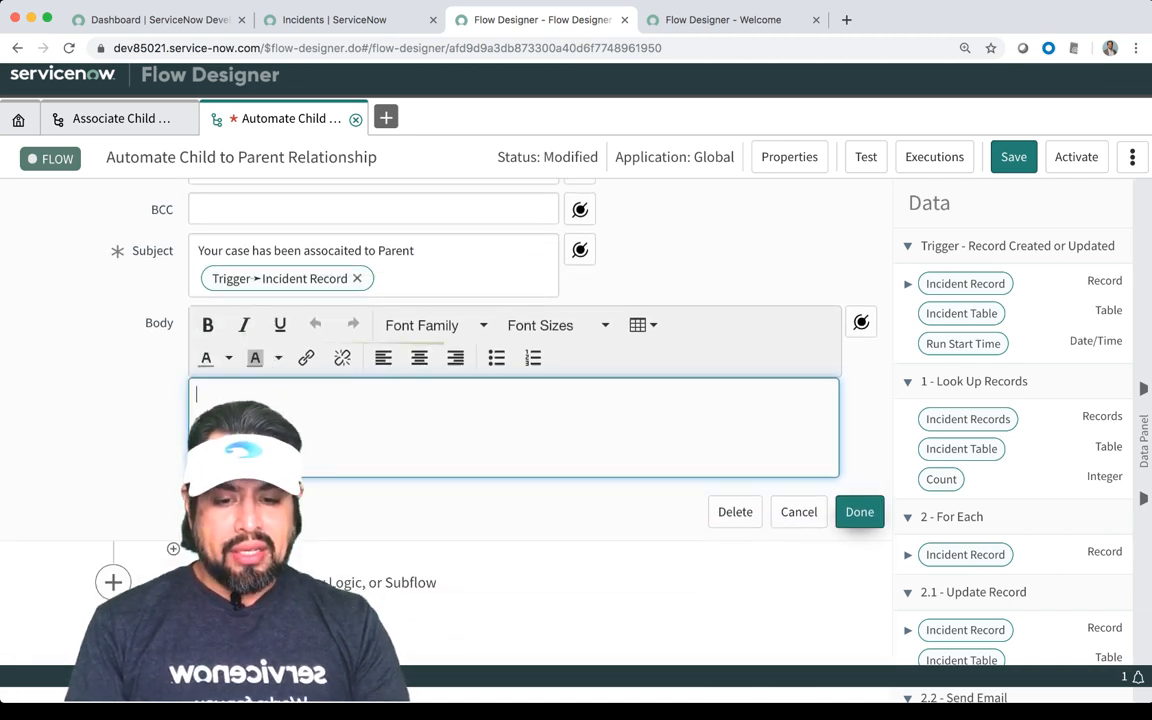
left_click(859, 511)
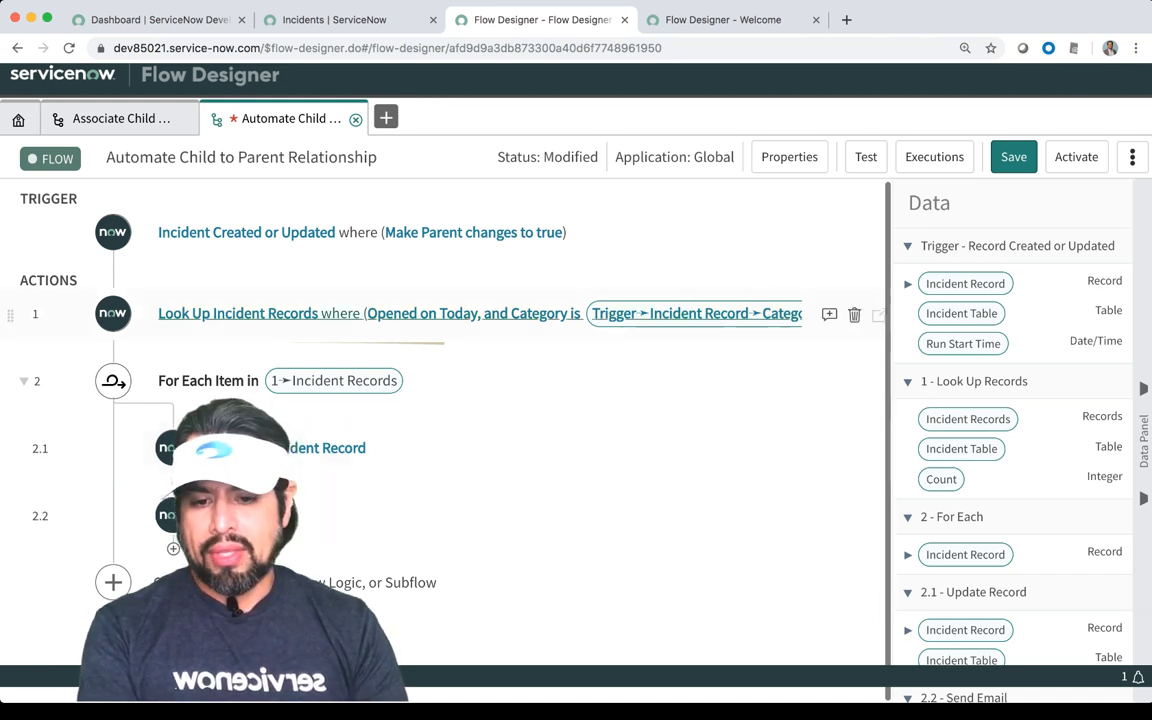
left_click(1013, 157)
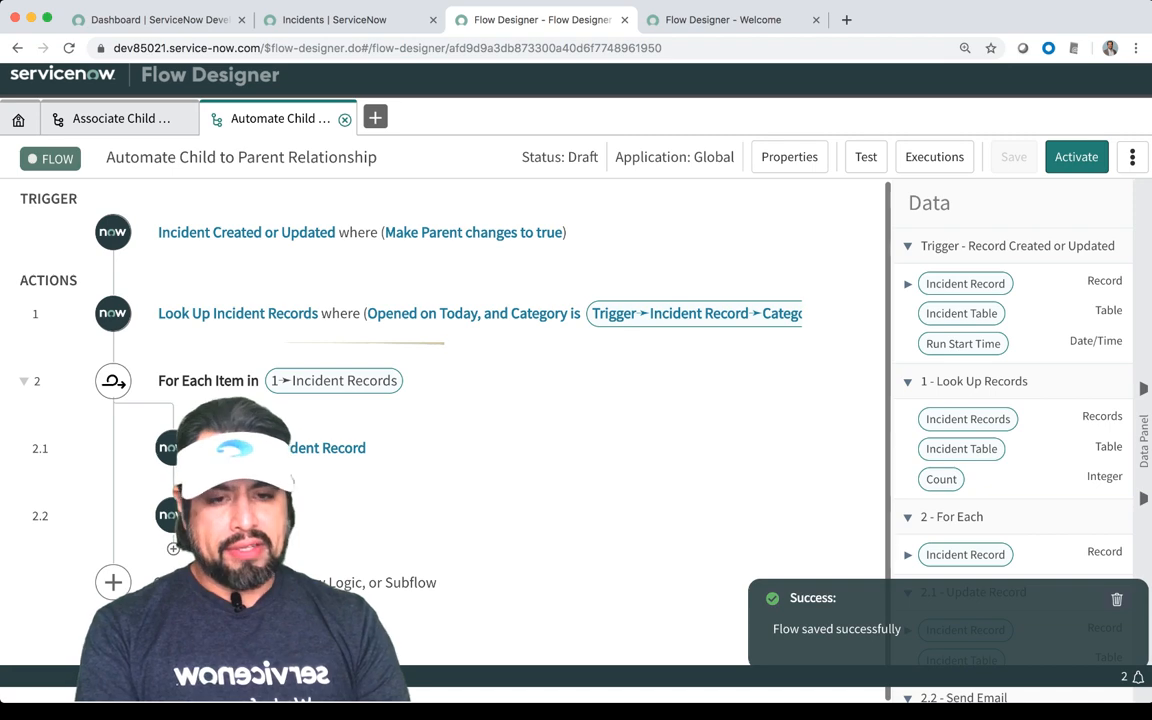
Look over the active incidents list and return to the flow.
left_click(325, 20)
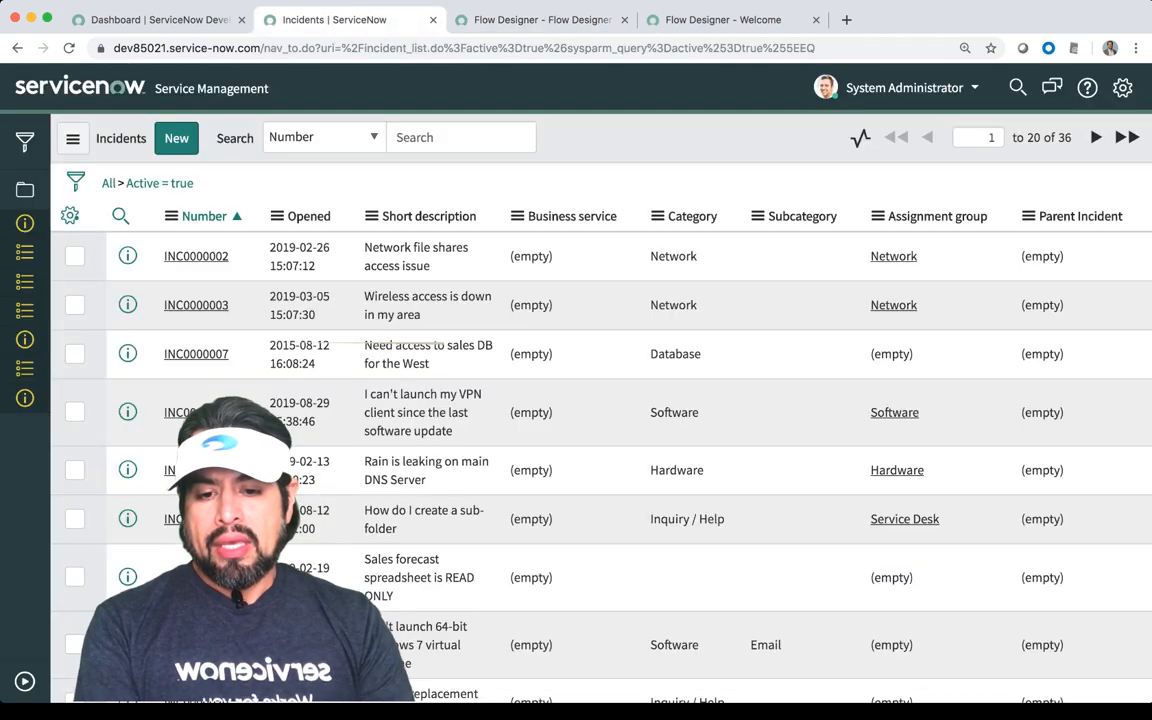
left_click(530, 20)
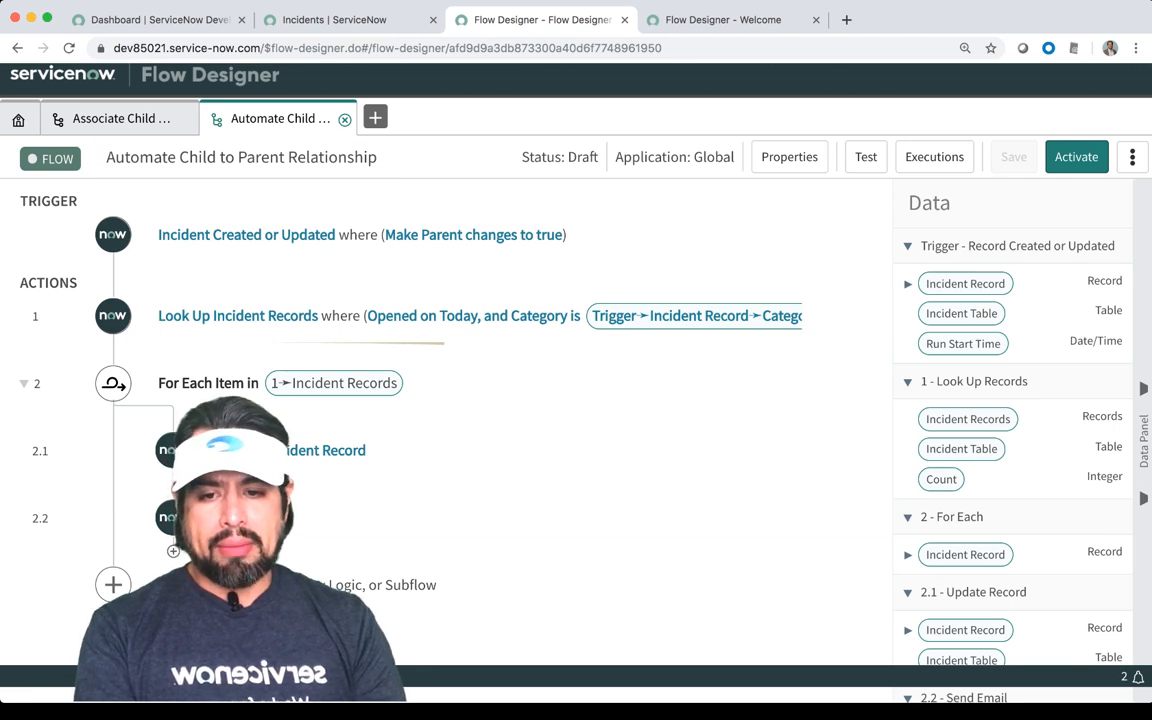
Review the Update Incident Record action in the Associate Child Inc to Parent flow and deactivate that flow.
left_click(168, 112)
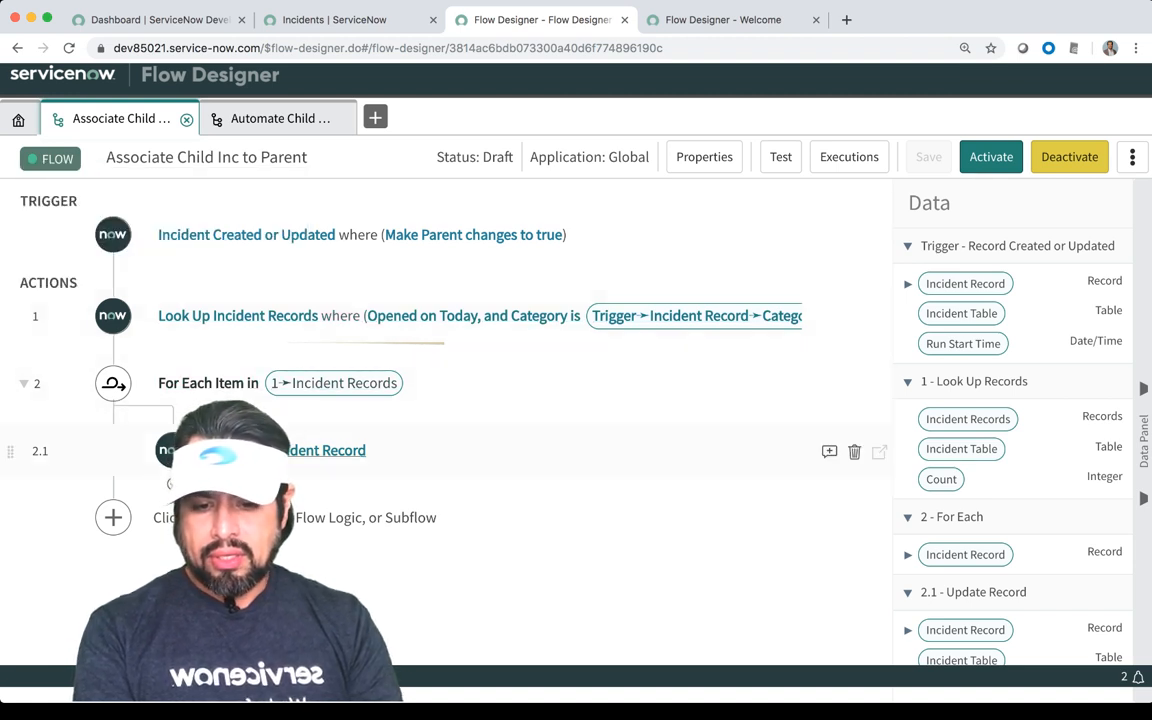
left_click(328, 451)
scroll(372, 502, "down", 3)
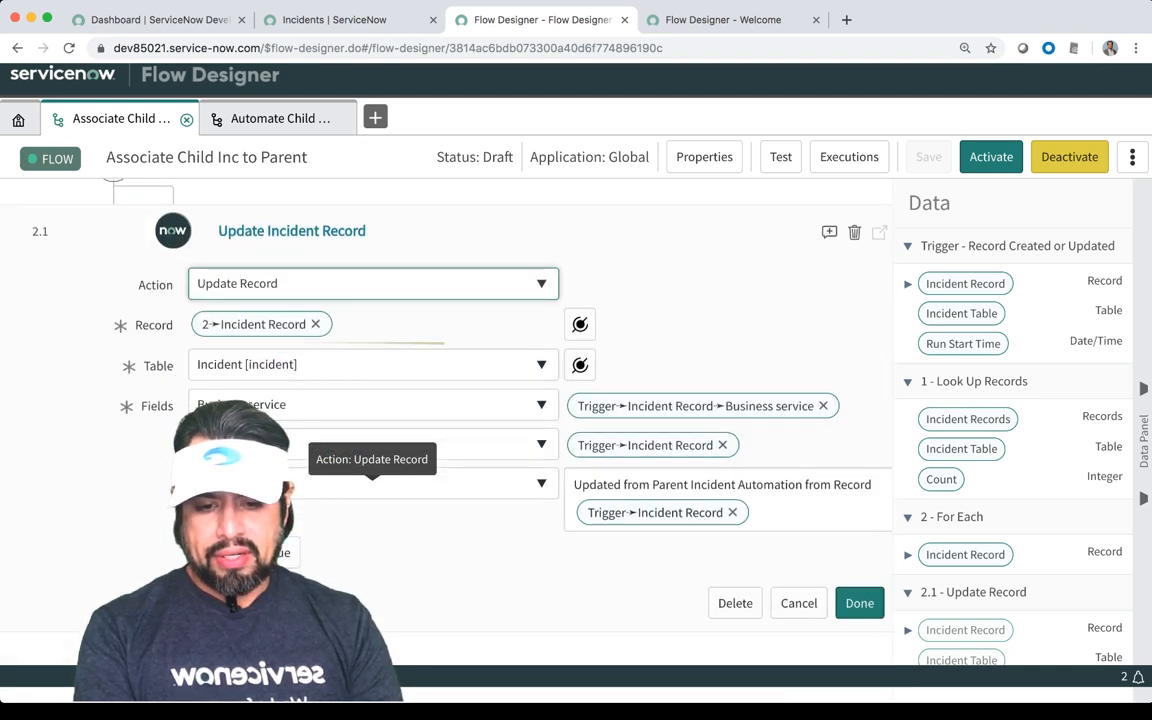
scroll(372, 480, "down", 2)
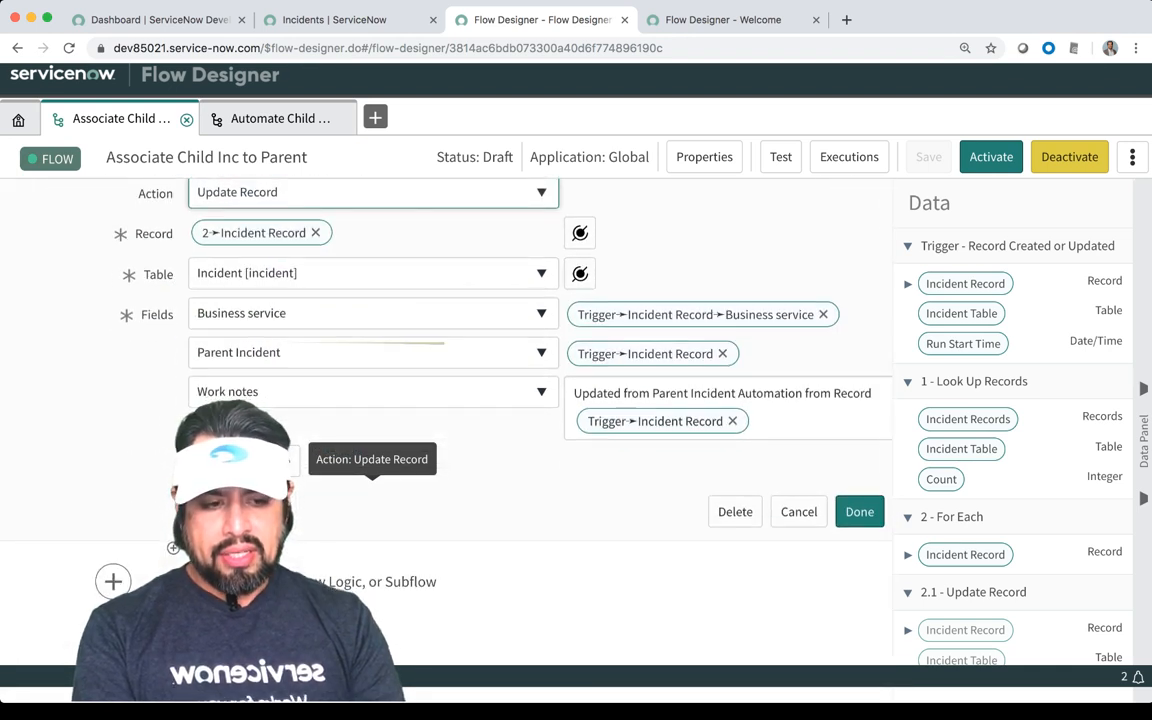
scroll(372, 480, "up", 3)
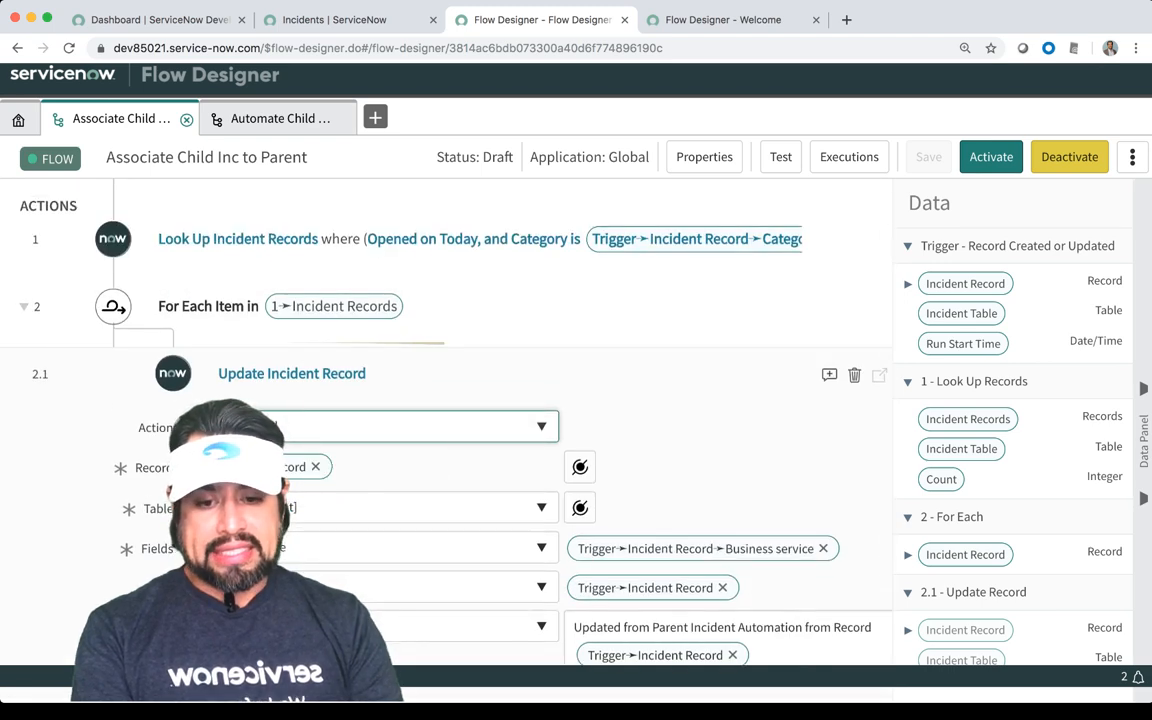
left_click(1069, 156)
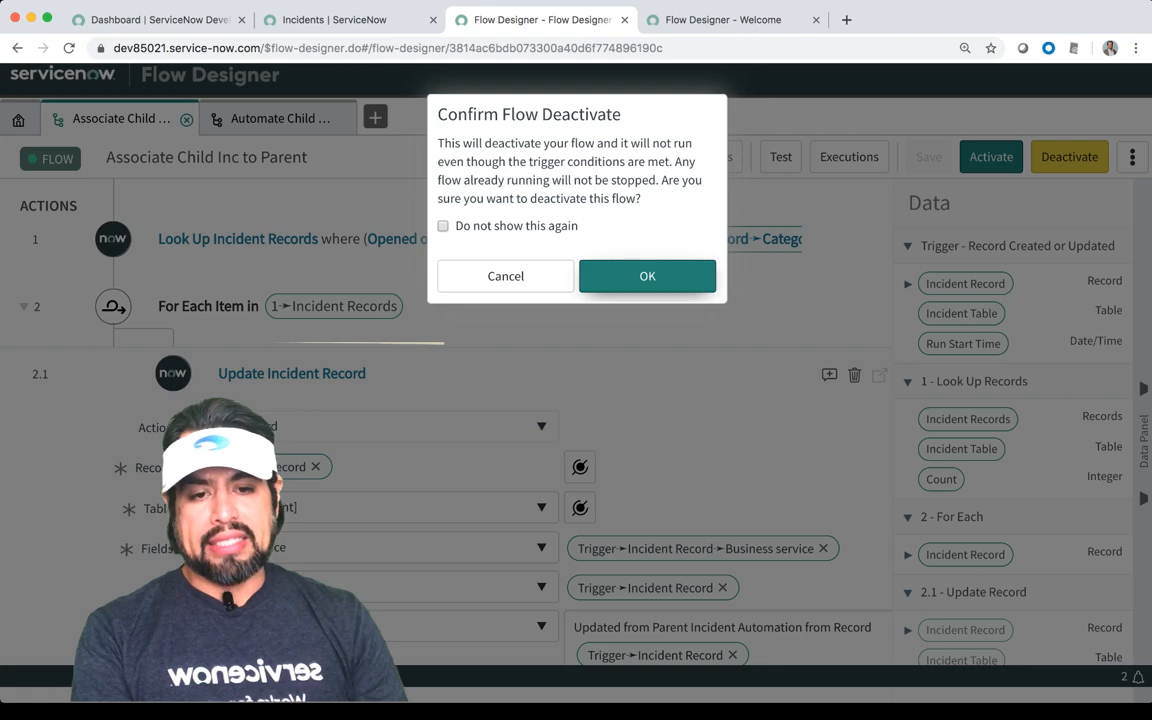
key("Return")
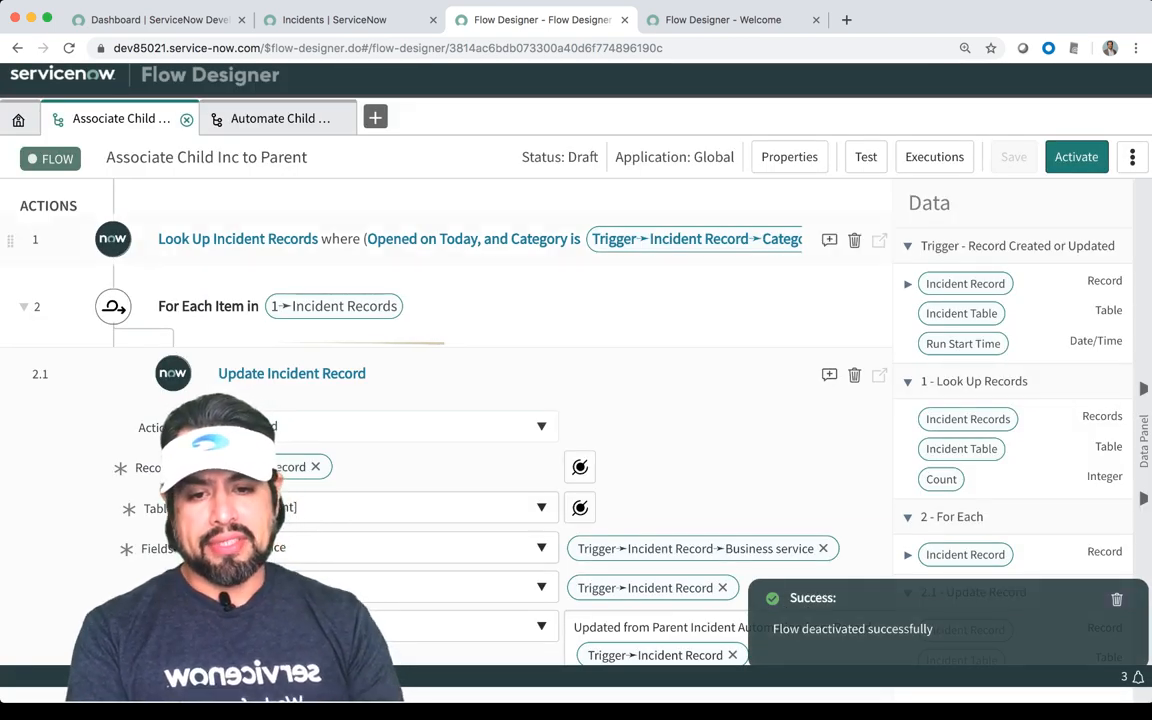
Run a test of the Automate Child to Parent Relationship flow using incident record INC0009009.
left_click(280, 118)
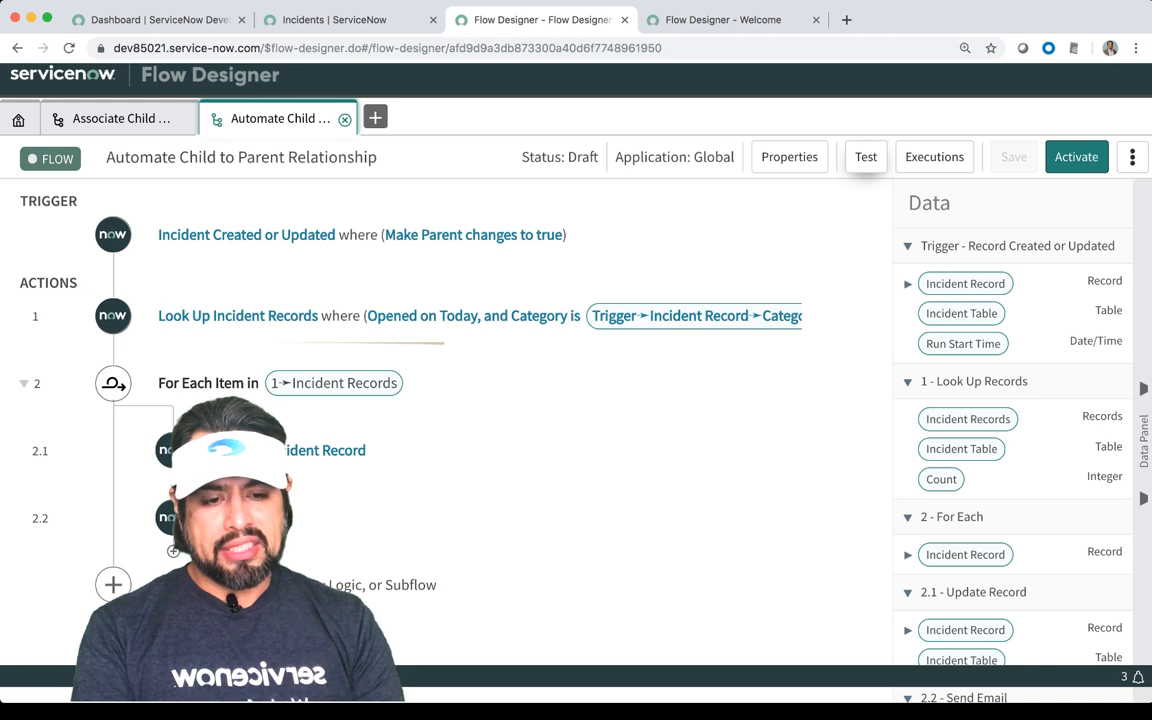
left_click(864, 156)
left_click(560, 275)
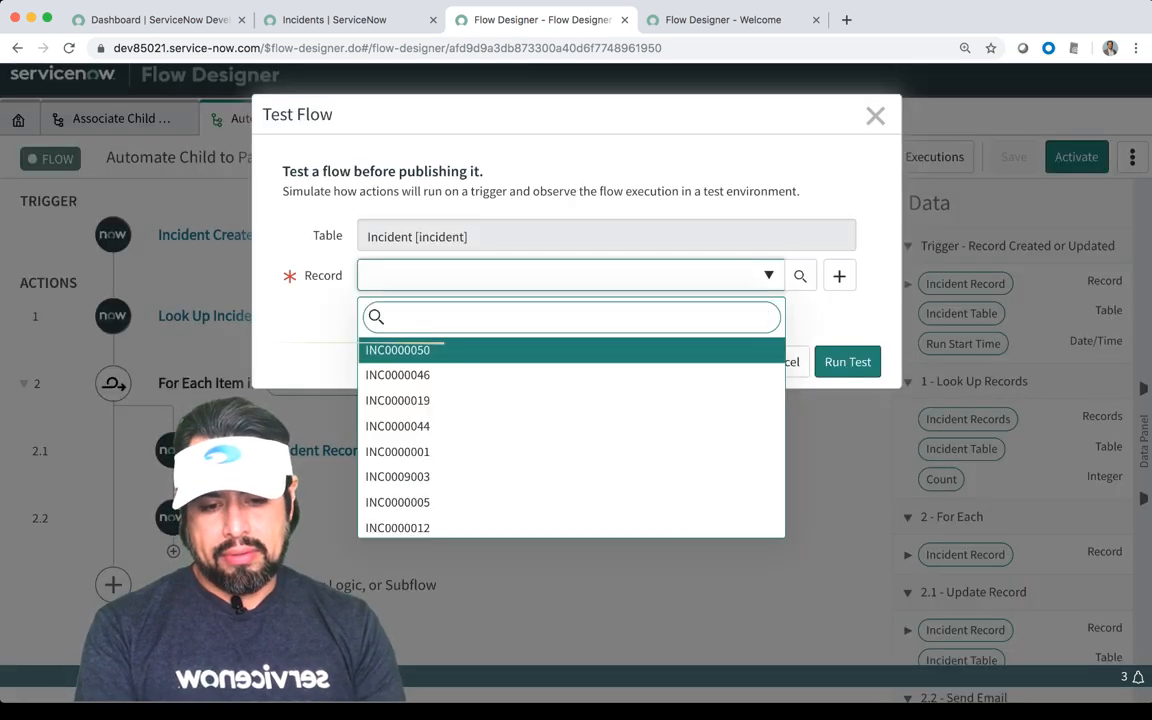
type("in")
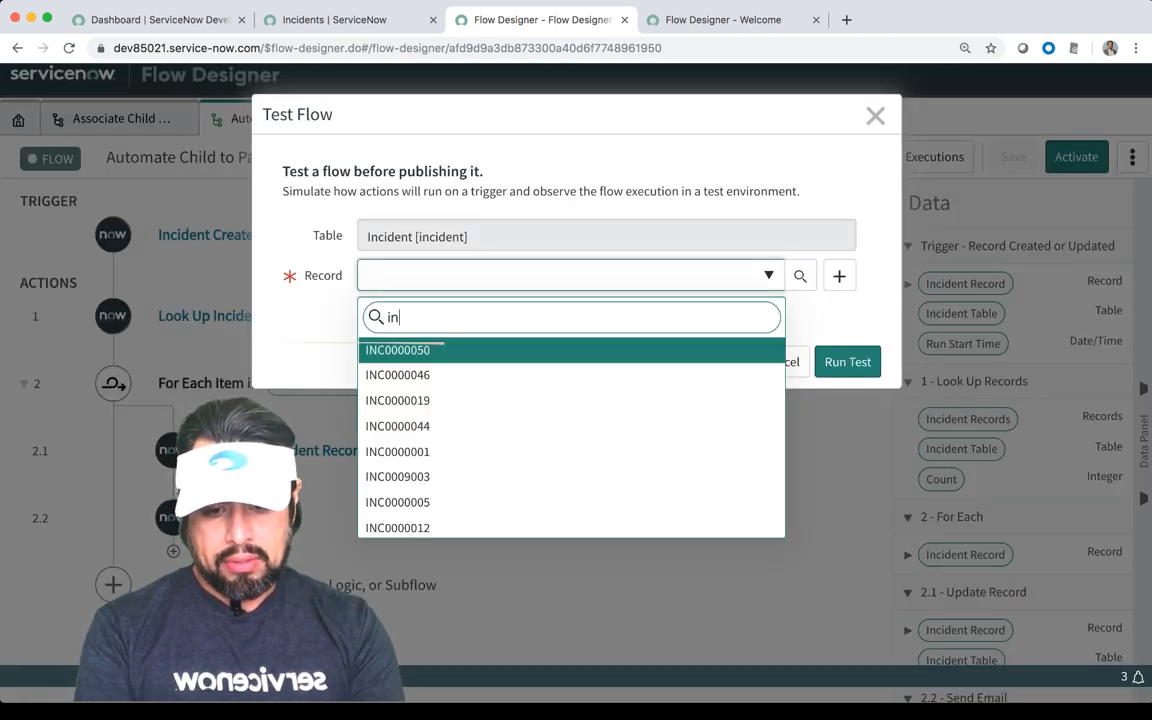
type("c00009")
key("BackSpace")
key("BackSpace")
type("9")
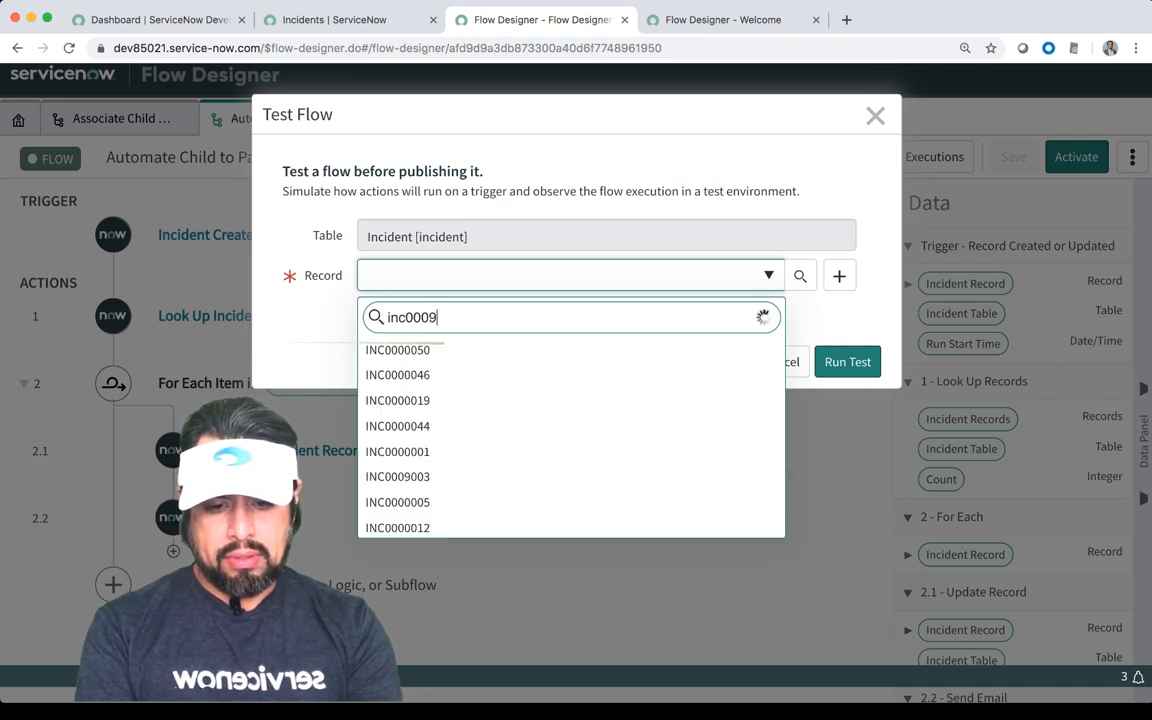
type("009")
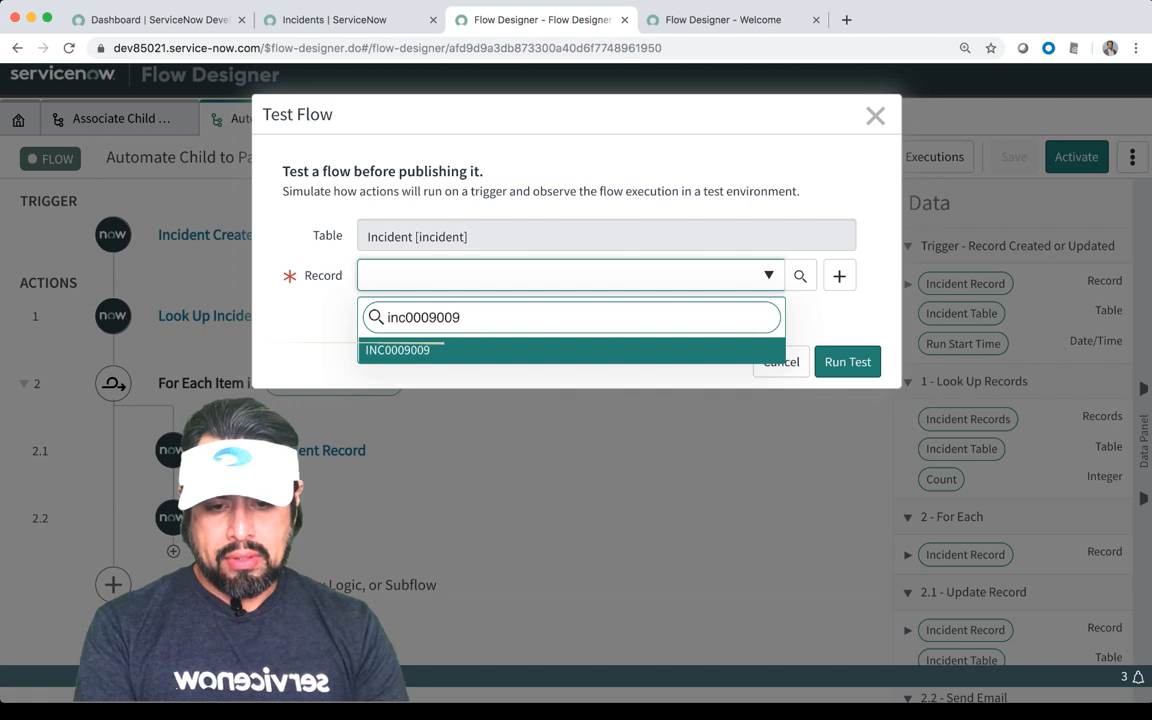
key("Return")
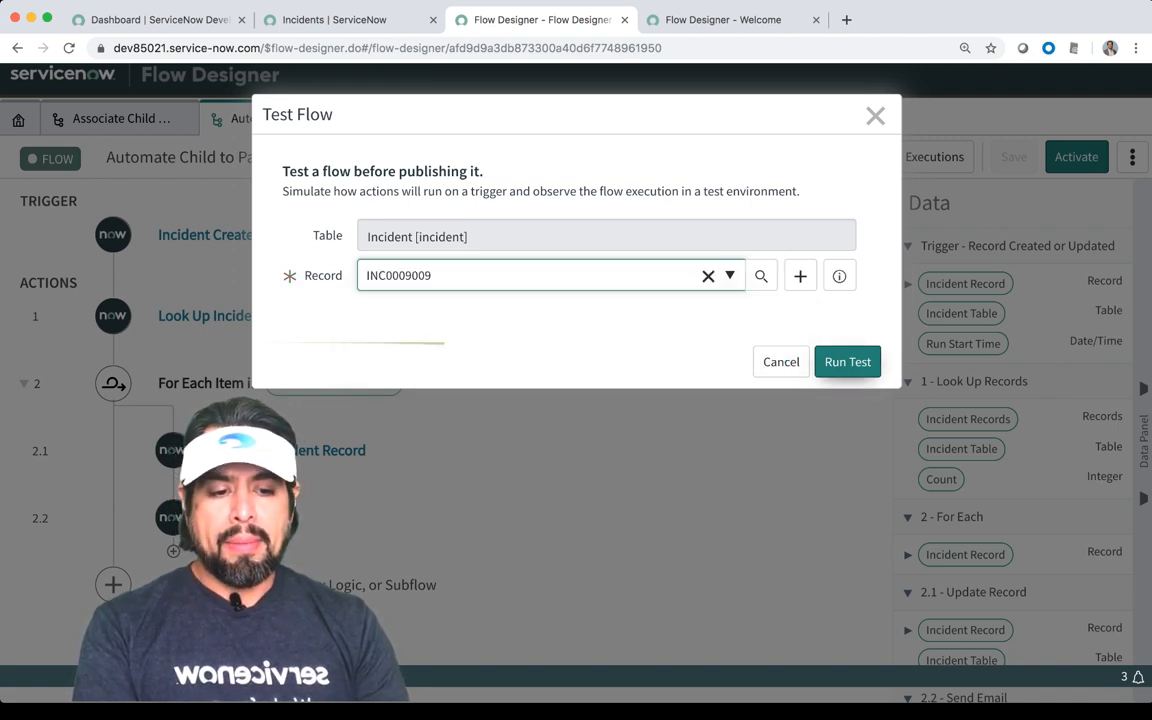
left_click(847, 362)
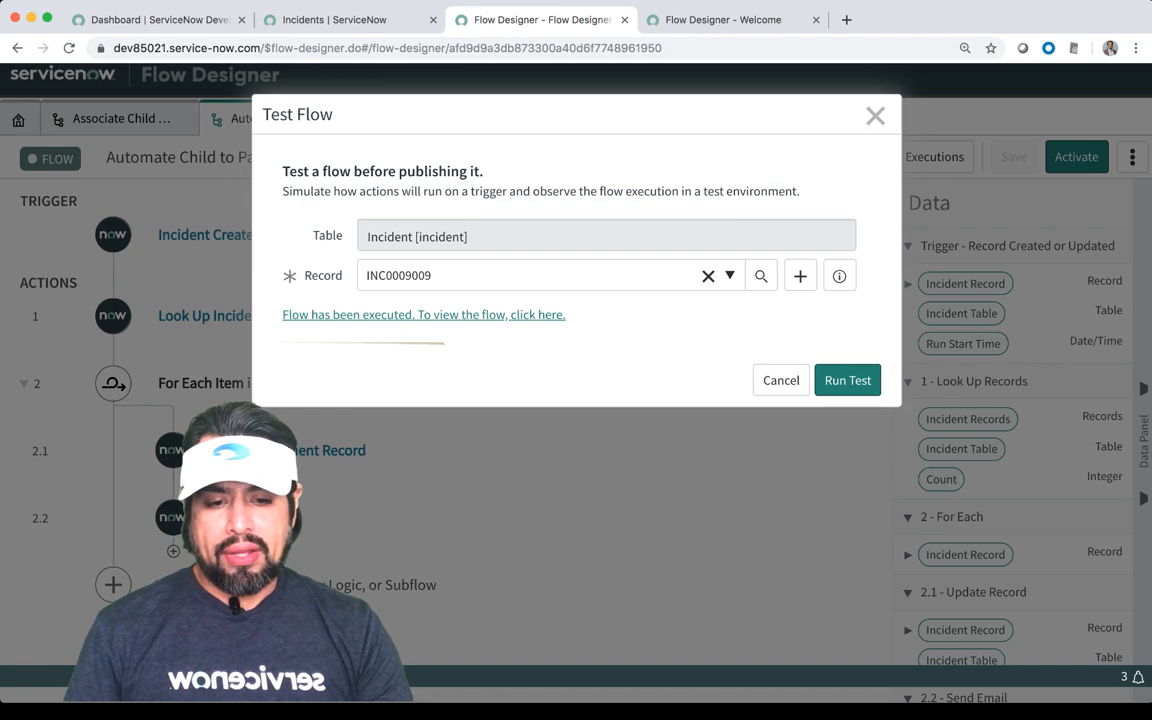
Open the execution details of the test run and examine the flow state, the For Each loop and the Send Email action.
left_click(537, 314)
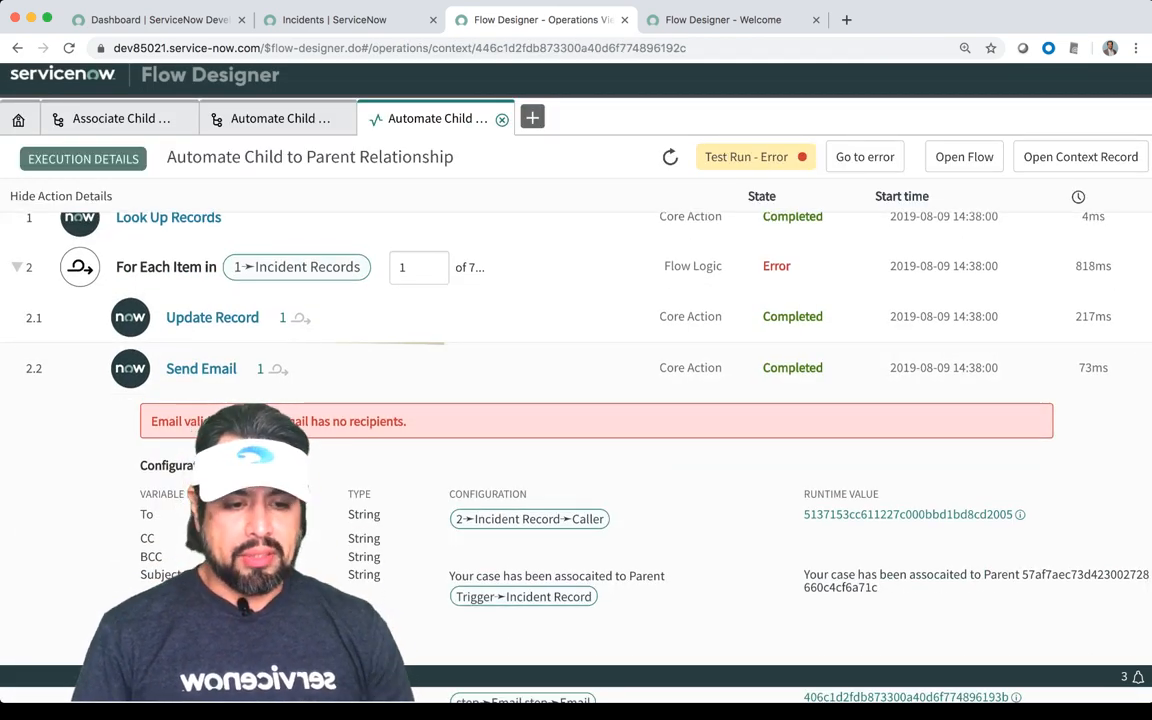
scroll(576, 430, "up", 2)
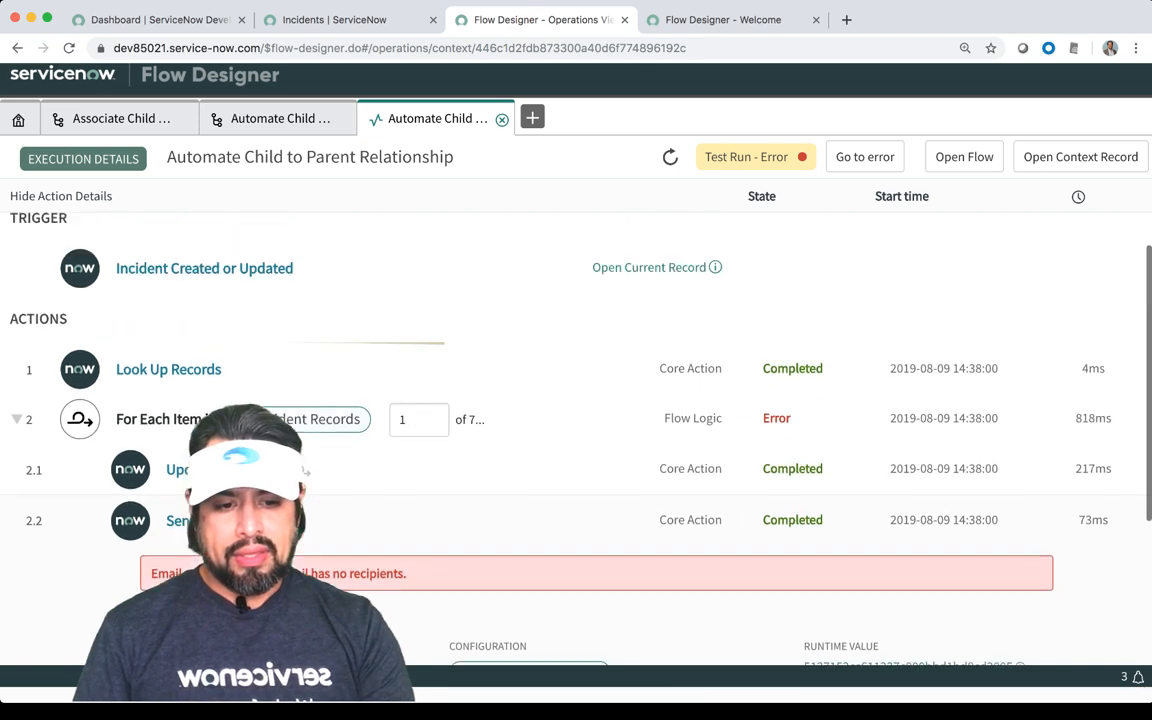
left_click(252, 421)
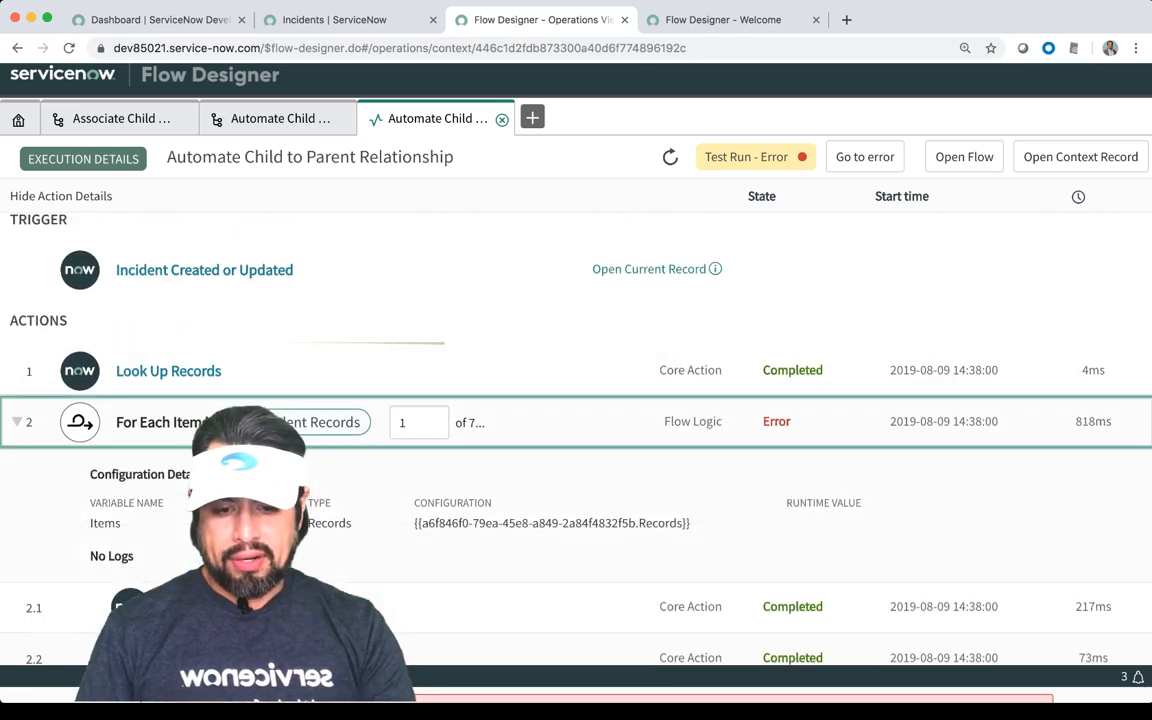
scroll(576, 430, "down", 1)
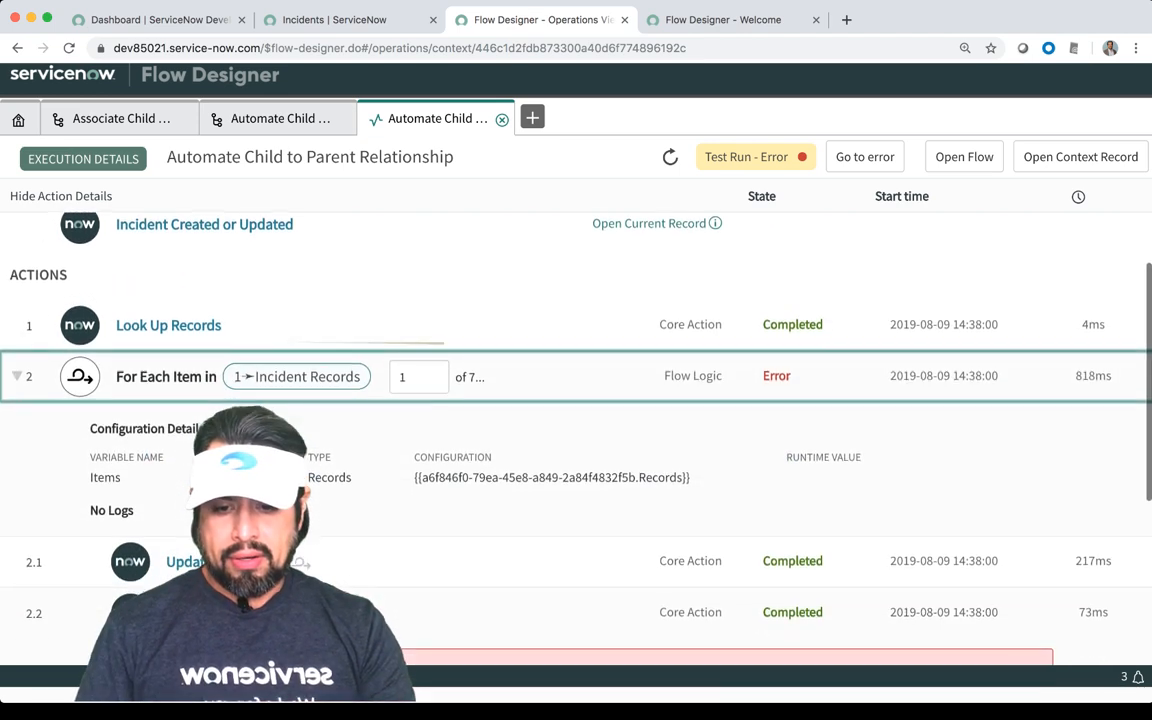
scroll(576, 430, "up", 2)
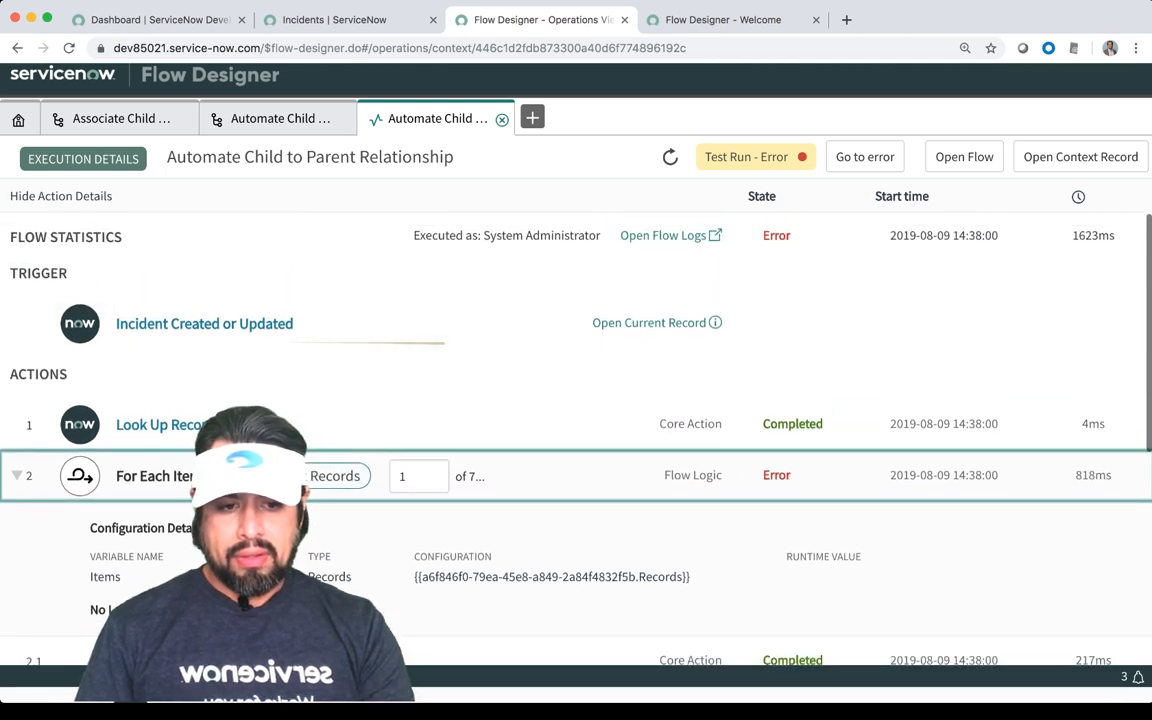
double_click(777, 236)
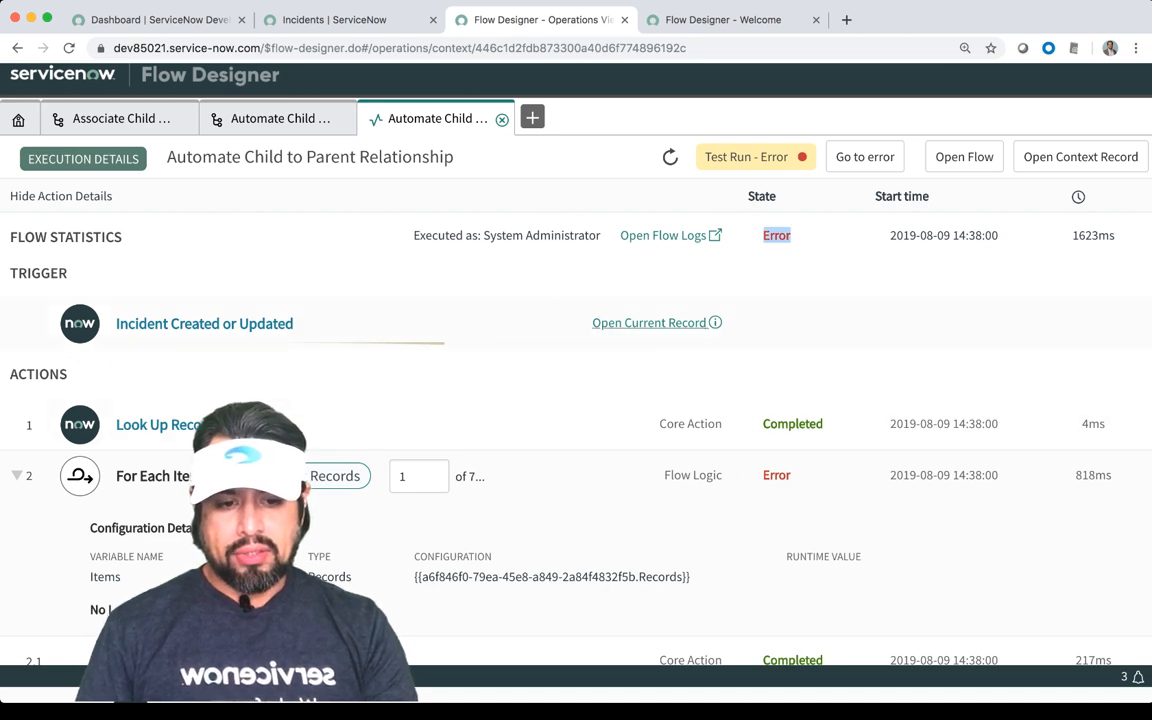
scroll(576, 300, "down", 3)
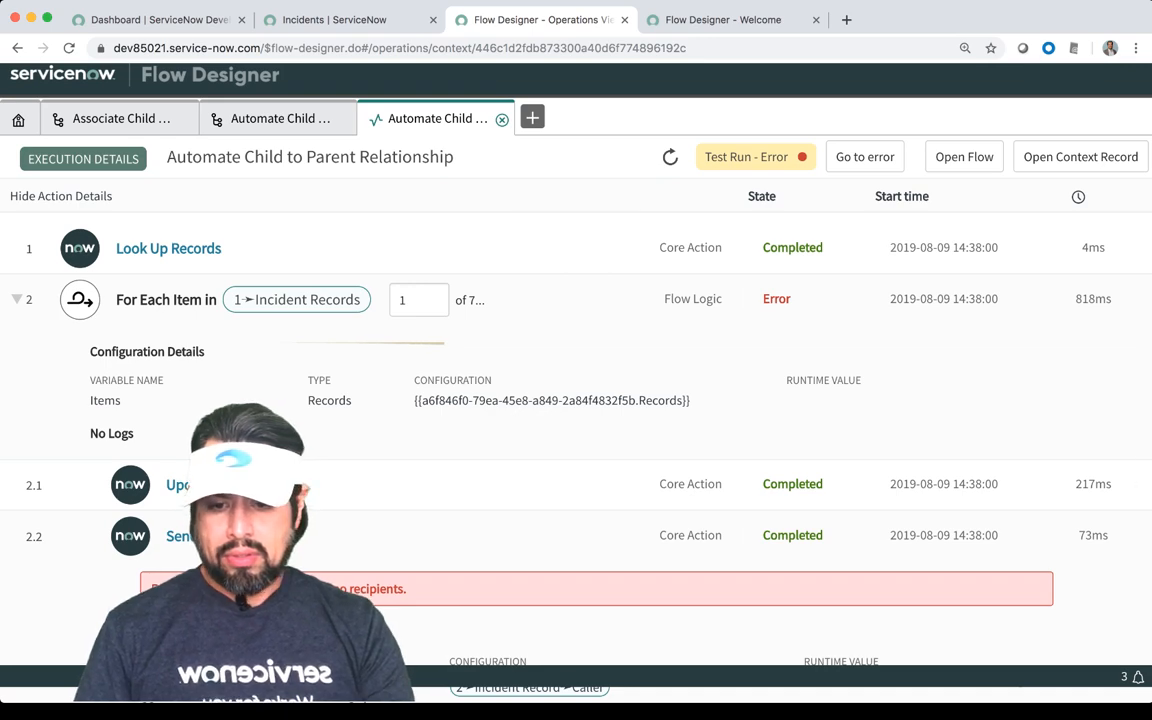
scroll(576, 400, "down", 6)
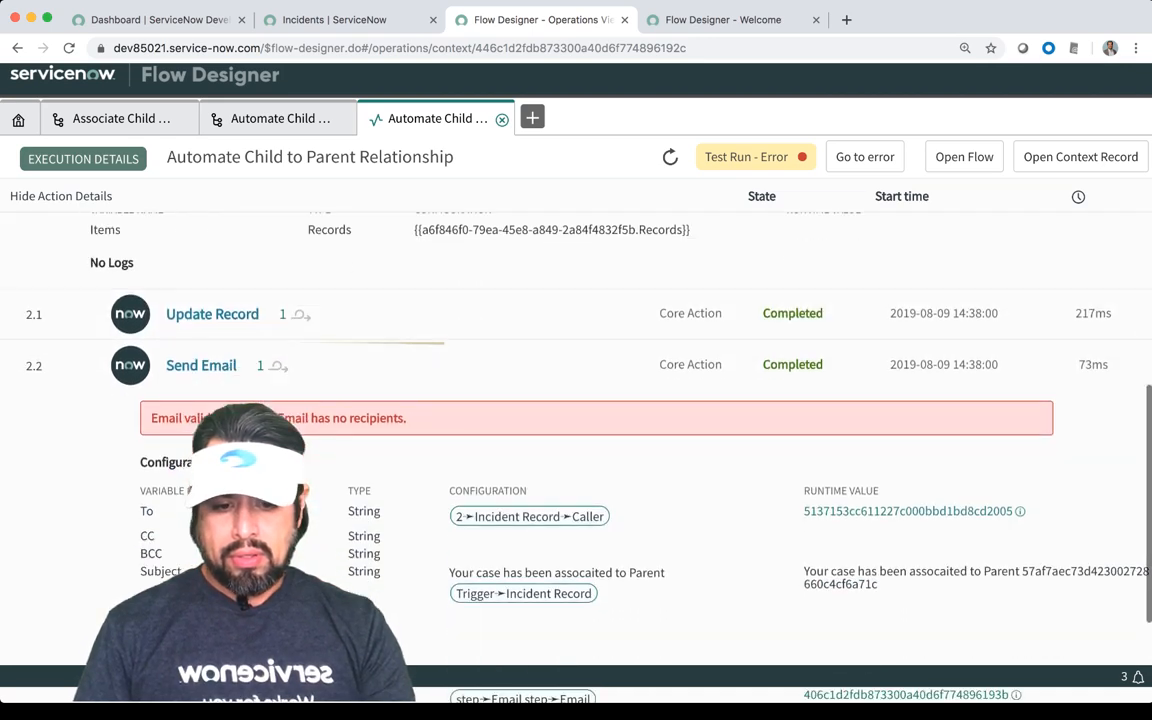
scroll(576, 400, "up", 10)
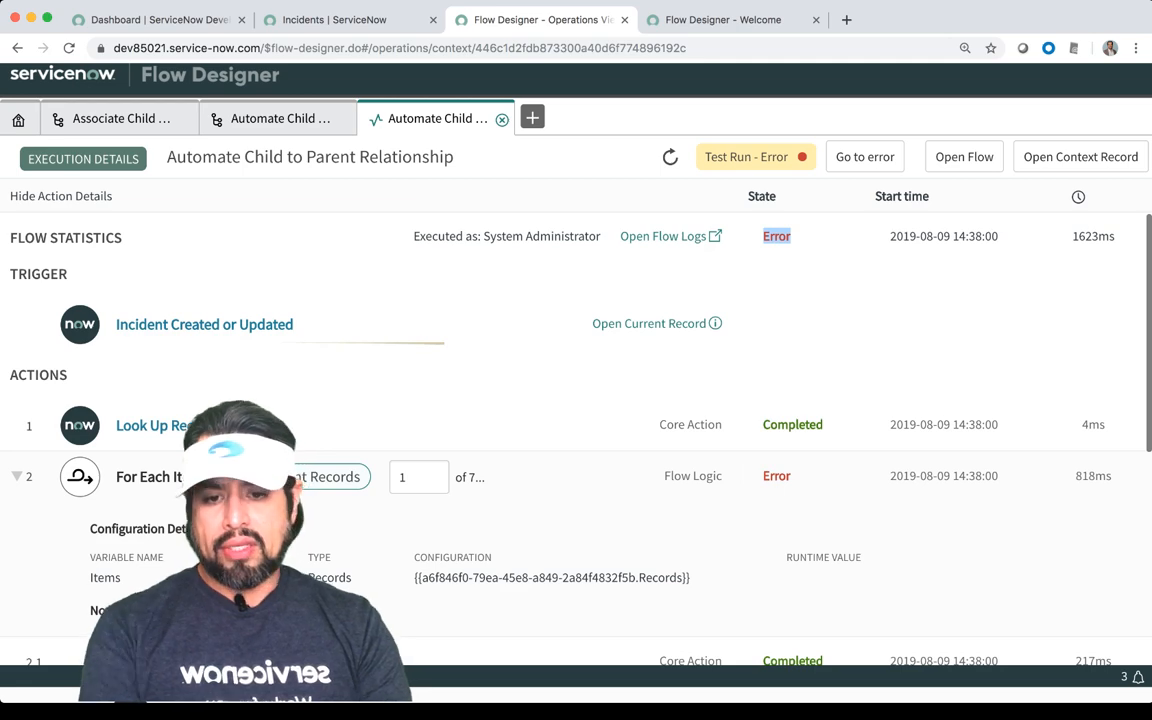
Delete the Send Email action (2.2) from the Automate Child to Parent Relationship flow and save the flow.
left_click(280, 118)
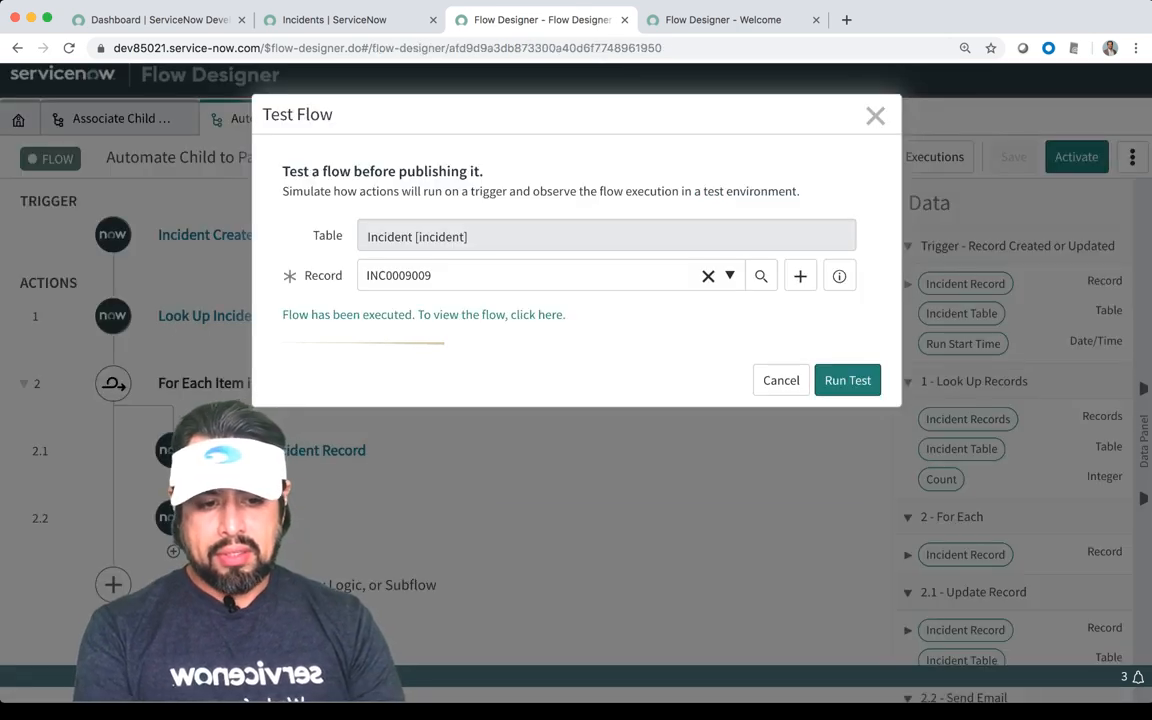
left_click(781, 380)
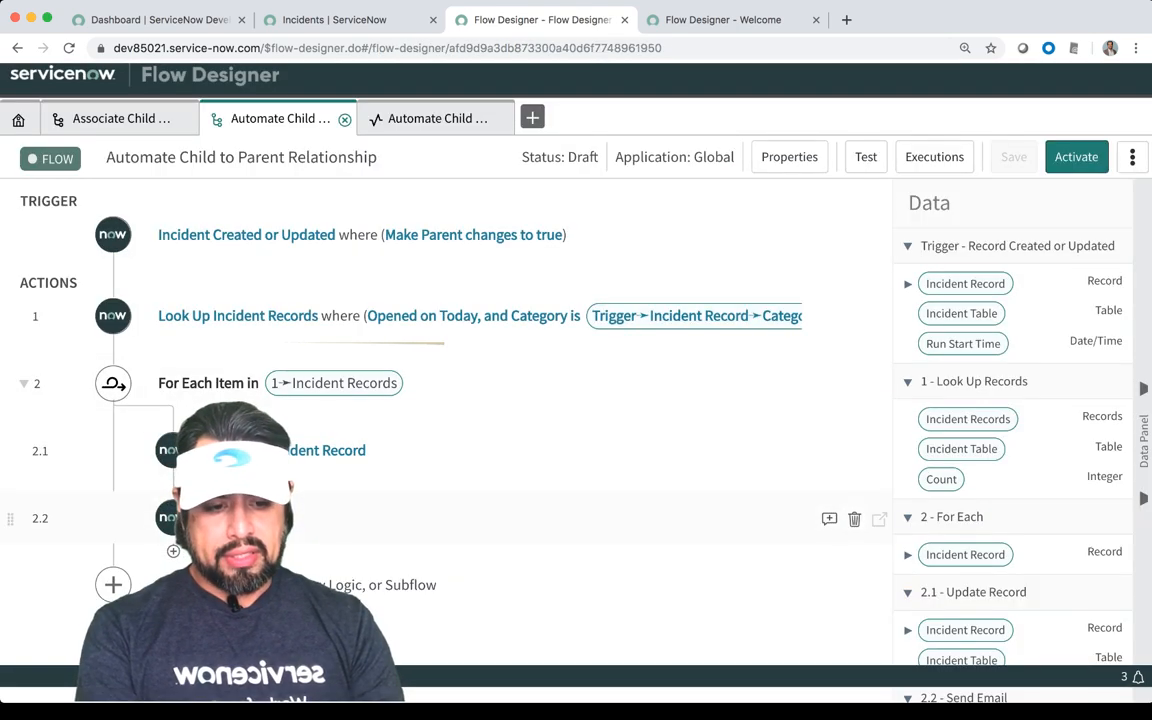
left_click(854, 519)
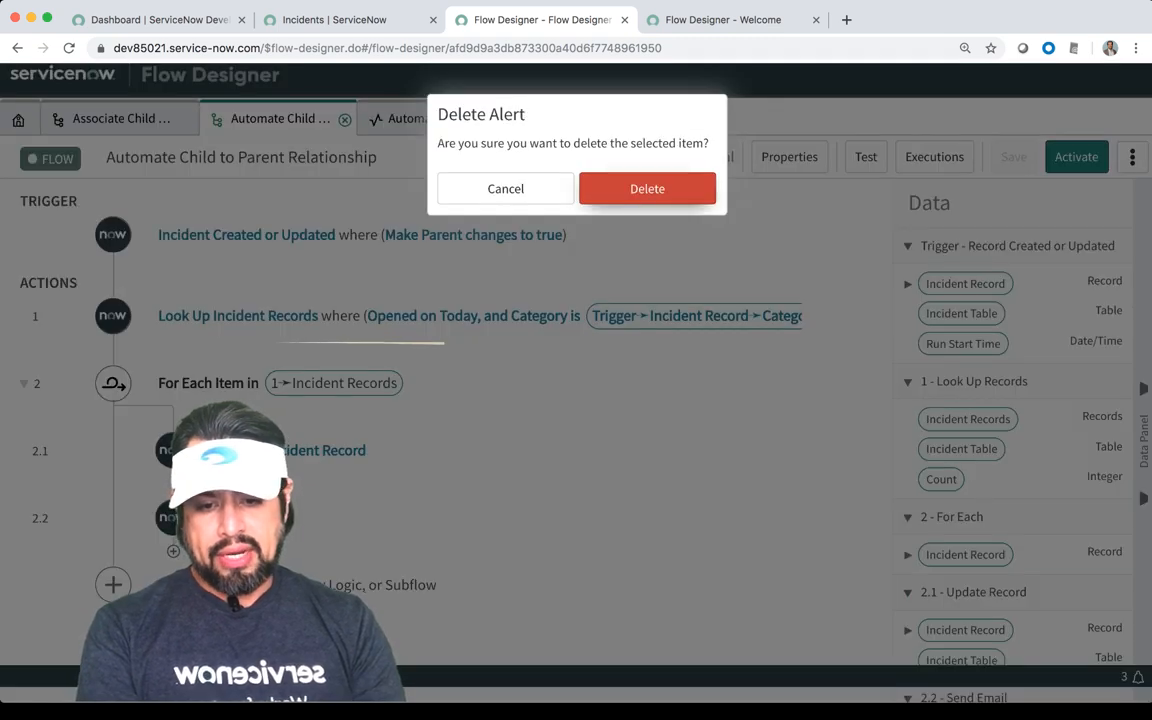
left_click(647, 188)
key("super+s")
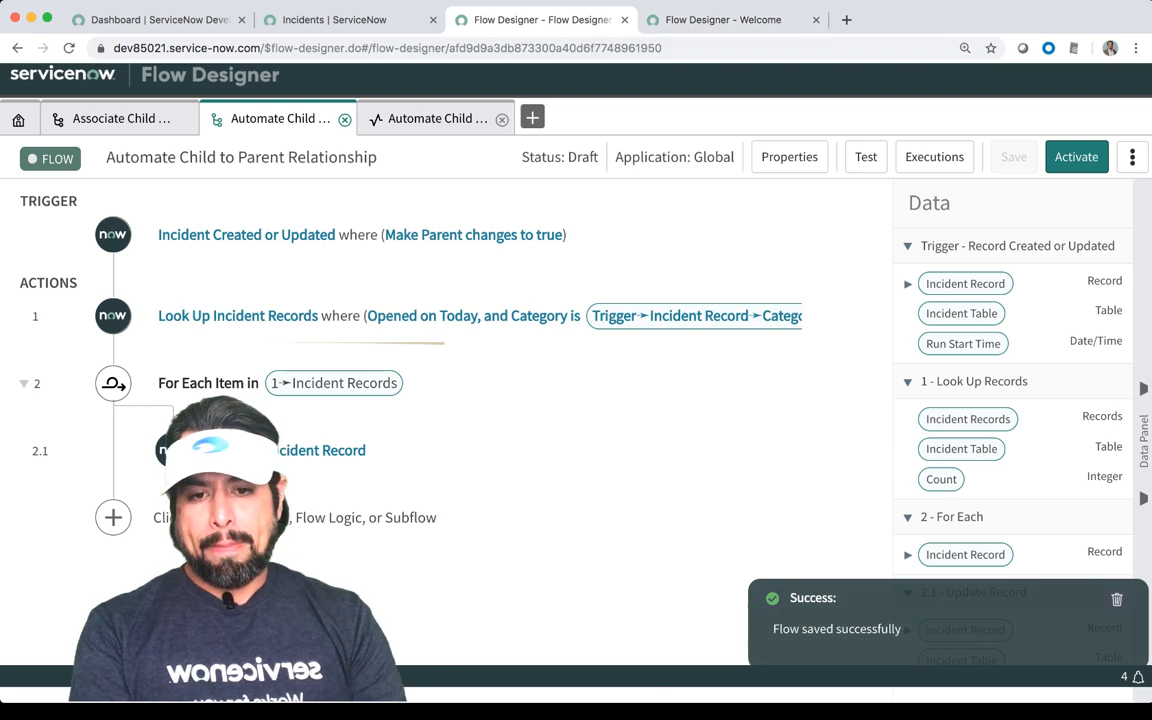
Search the active incidents by number from inc0009, open INC0009009 and review its Child Incidents list.
key("ctrl+shift+Tab")
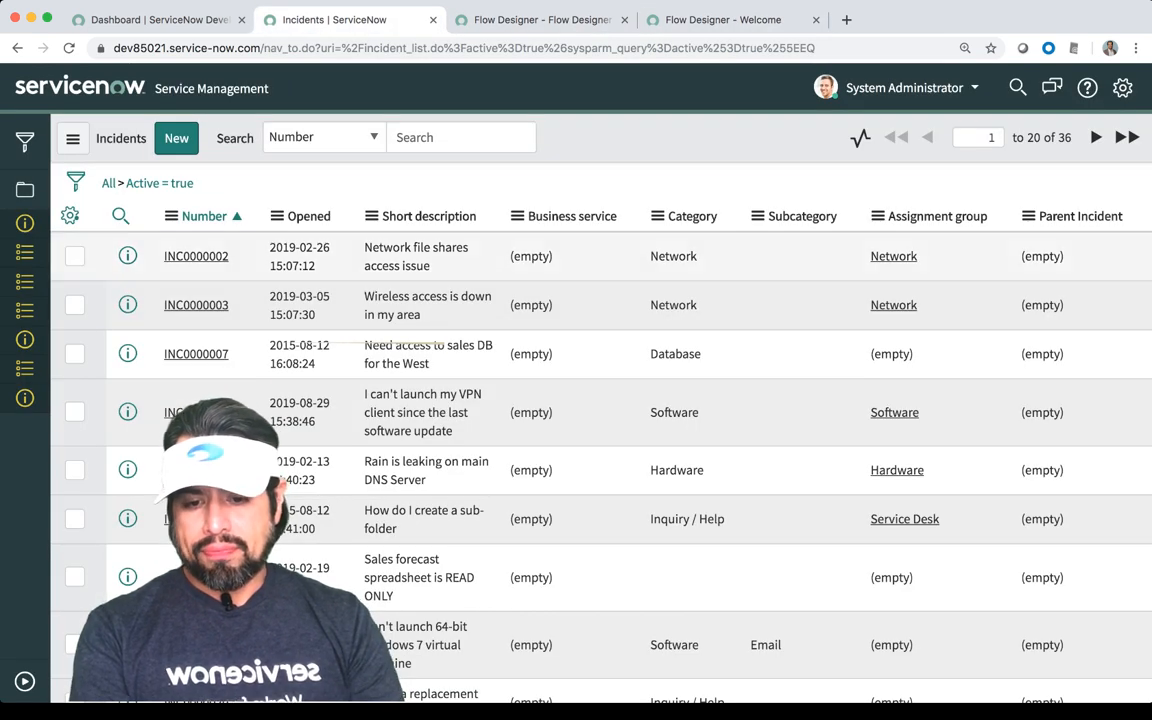
left_click(460, 137)
type("inc00009")
key("super+a")
key("BackSpace")
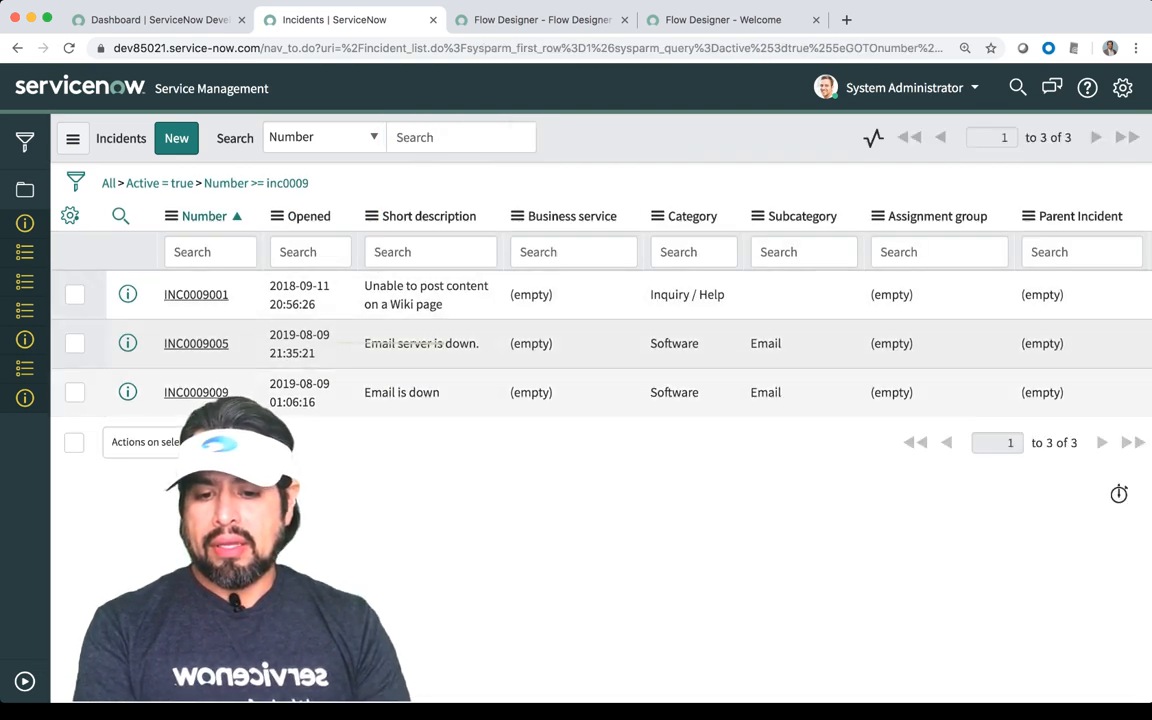
left_click(196, 392)
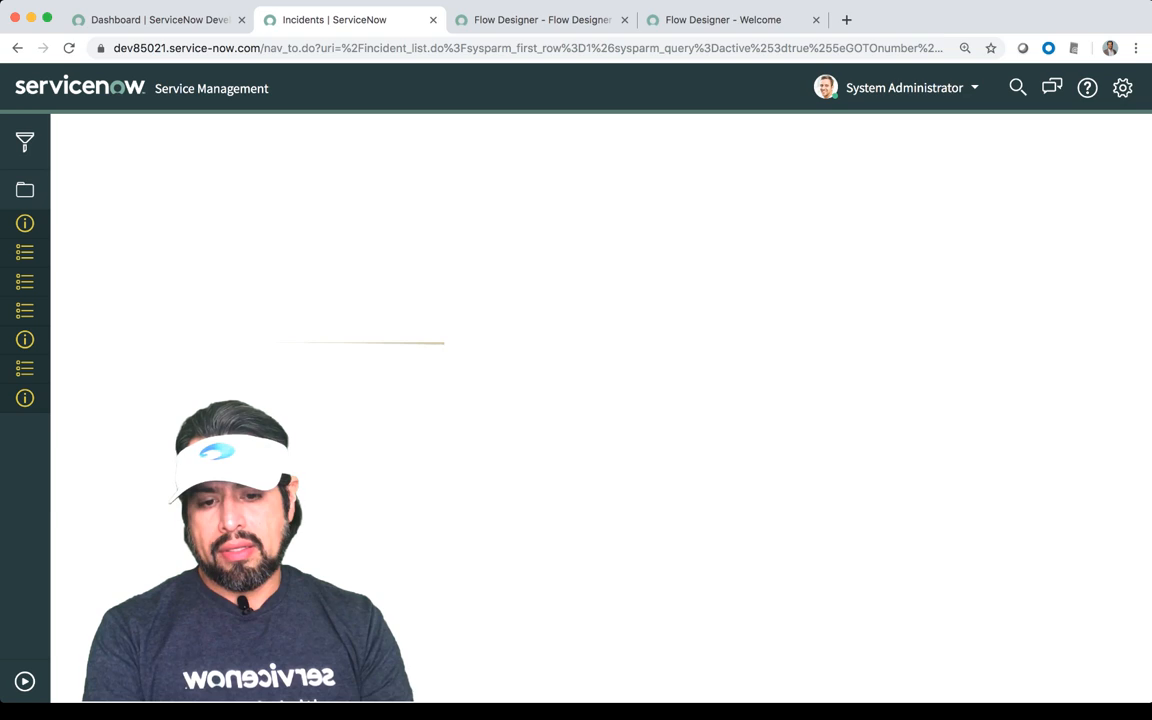
scroll(600, 400, "down", 5)
scroll(600, 400, "down", 3)
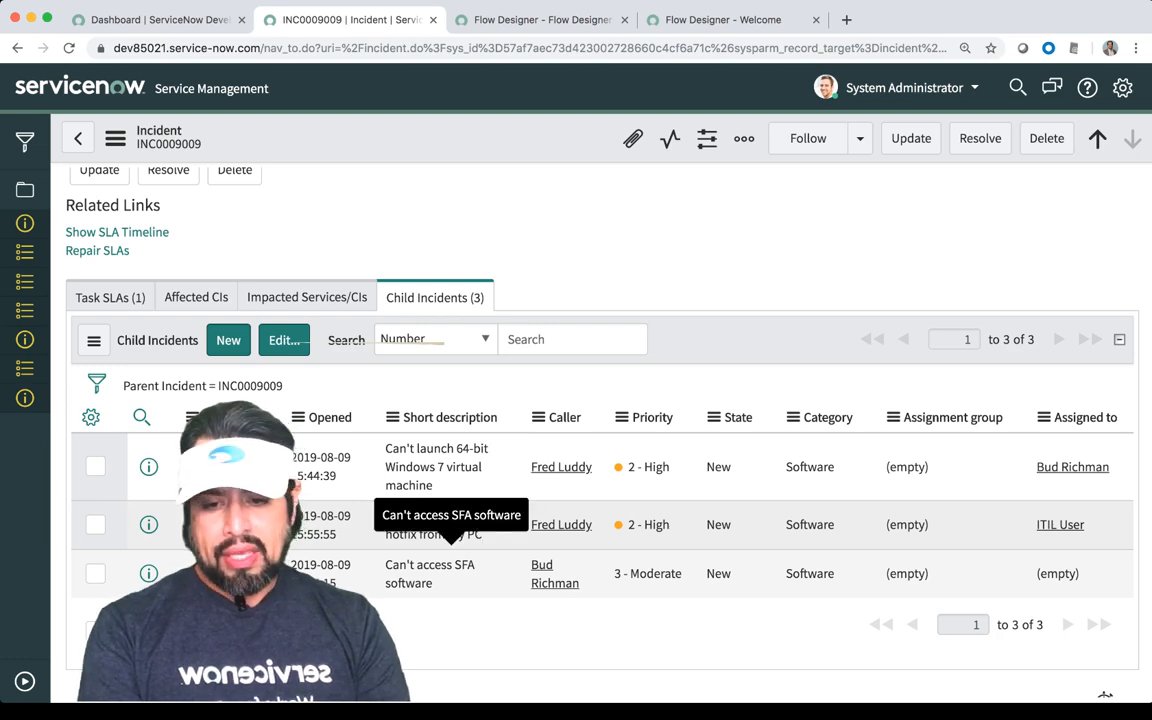
scroll(440, 560, "up", 10)
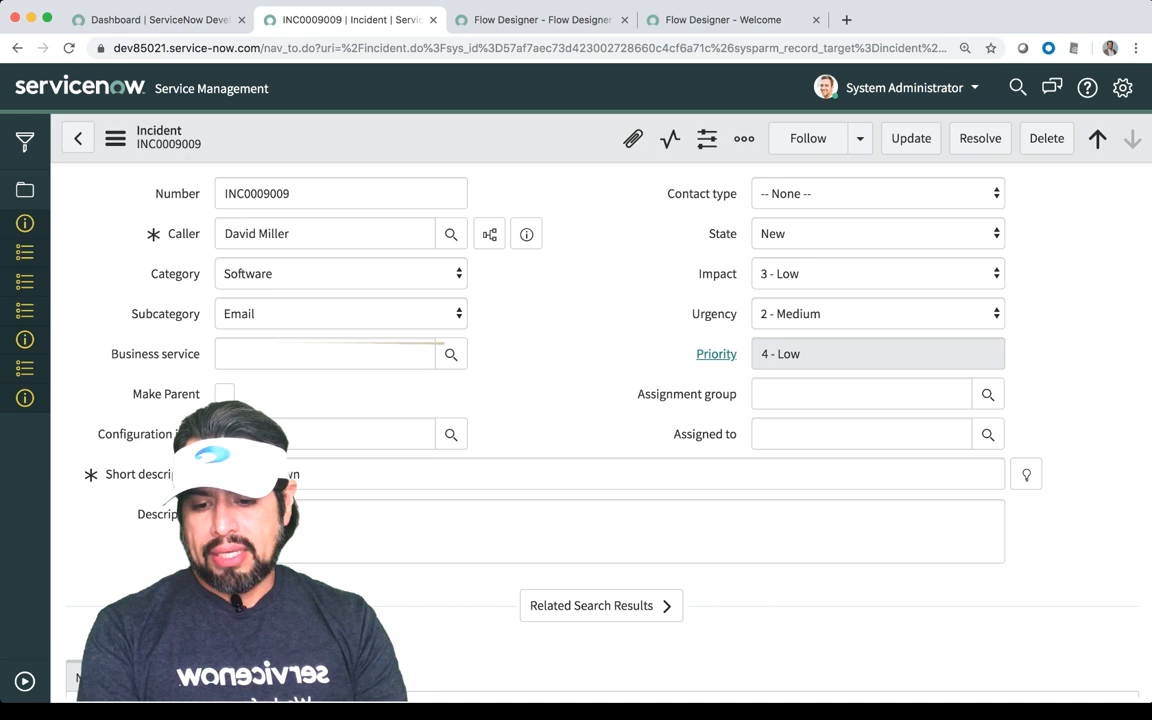
List the open incidents, check their Parent Incident values and return to the parent record INC0009009.
left_click(21, 682)
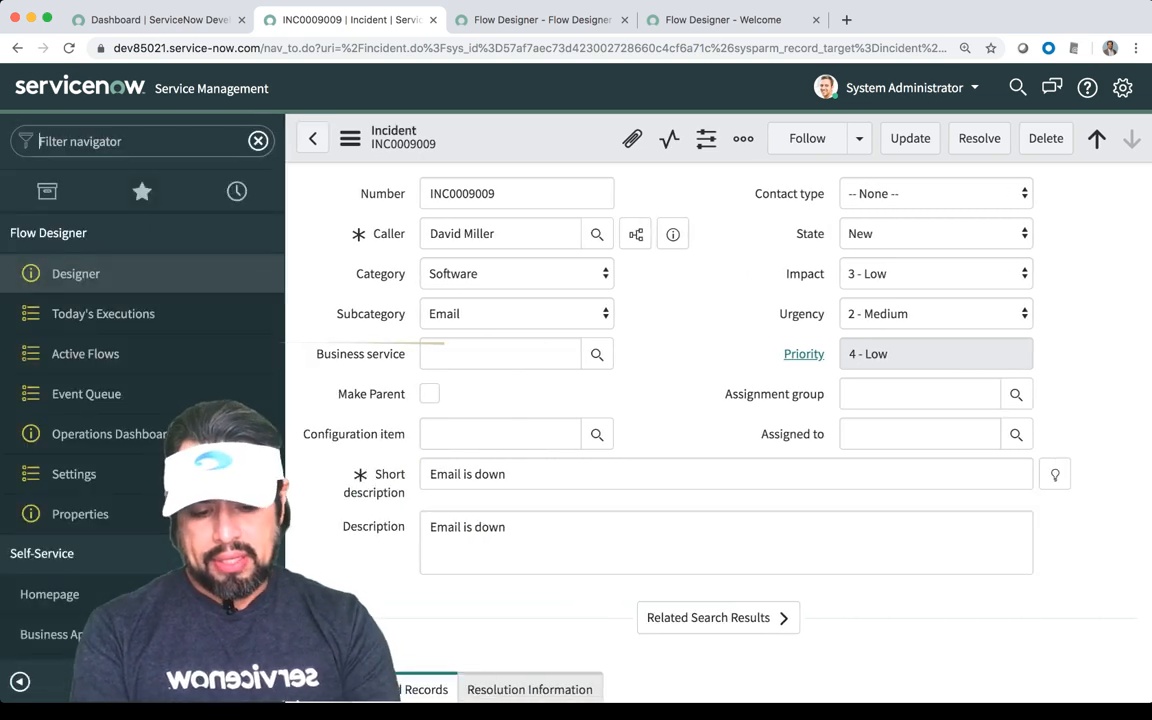
type("inciden")
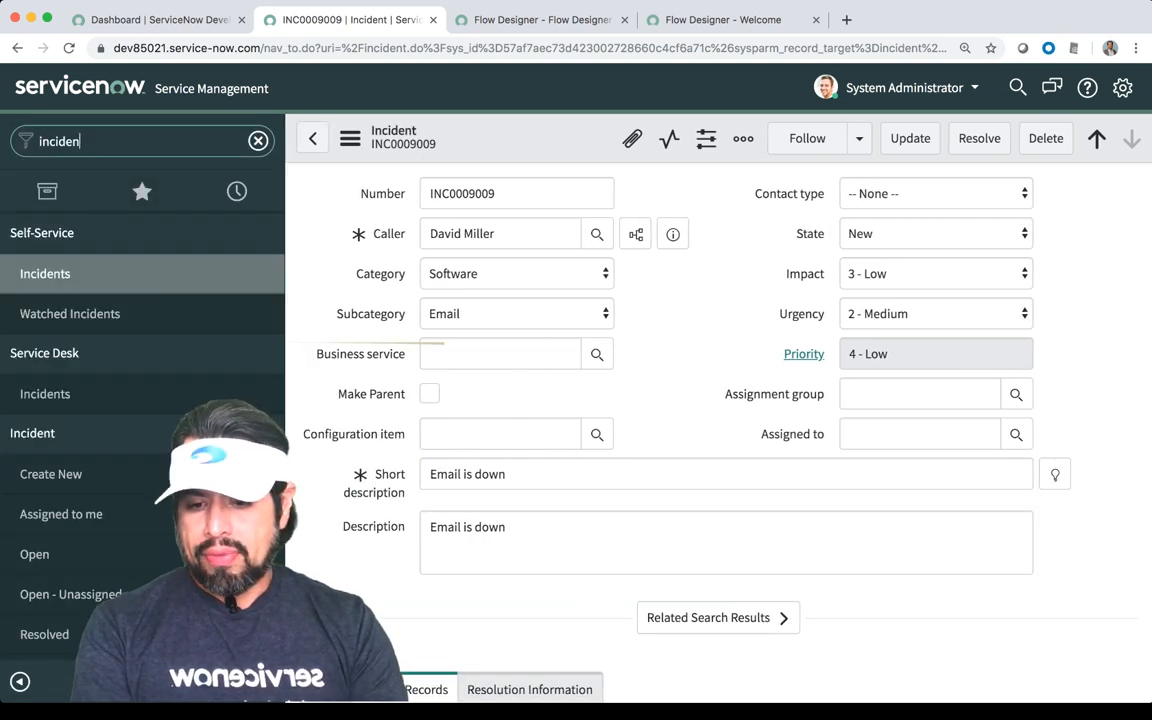
left_click(34, 554)
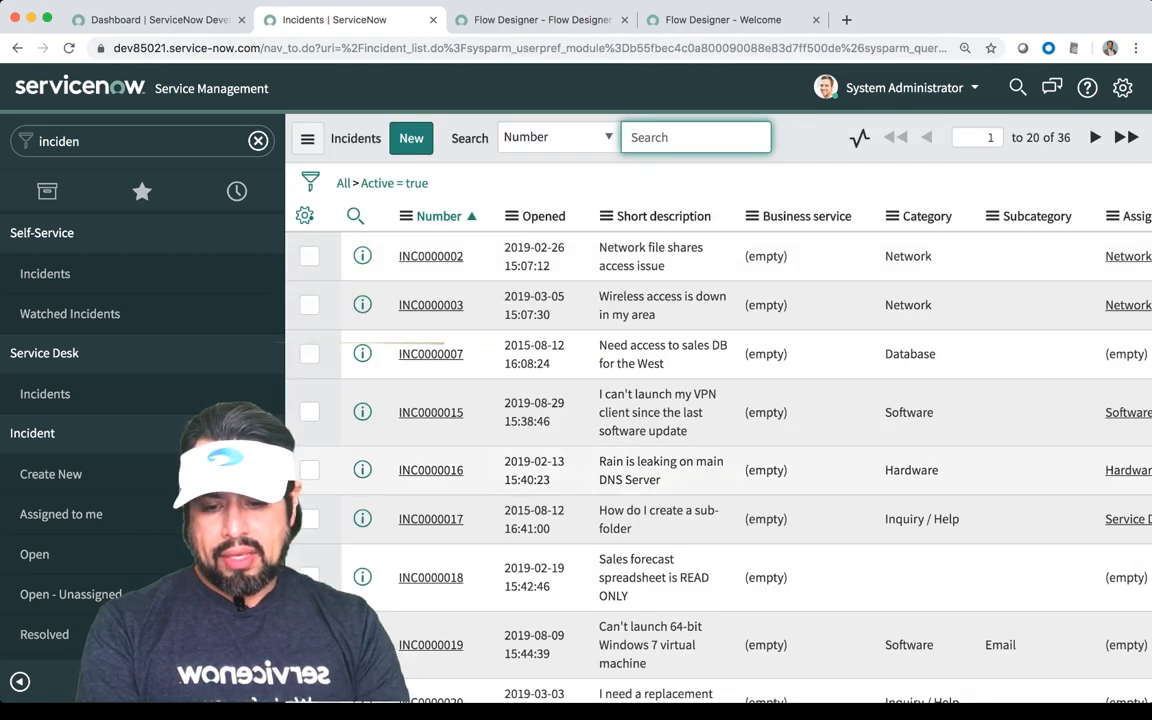
left_click(20, 682)
scroll(600, 420, "right", 2)
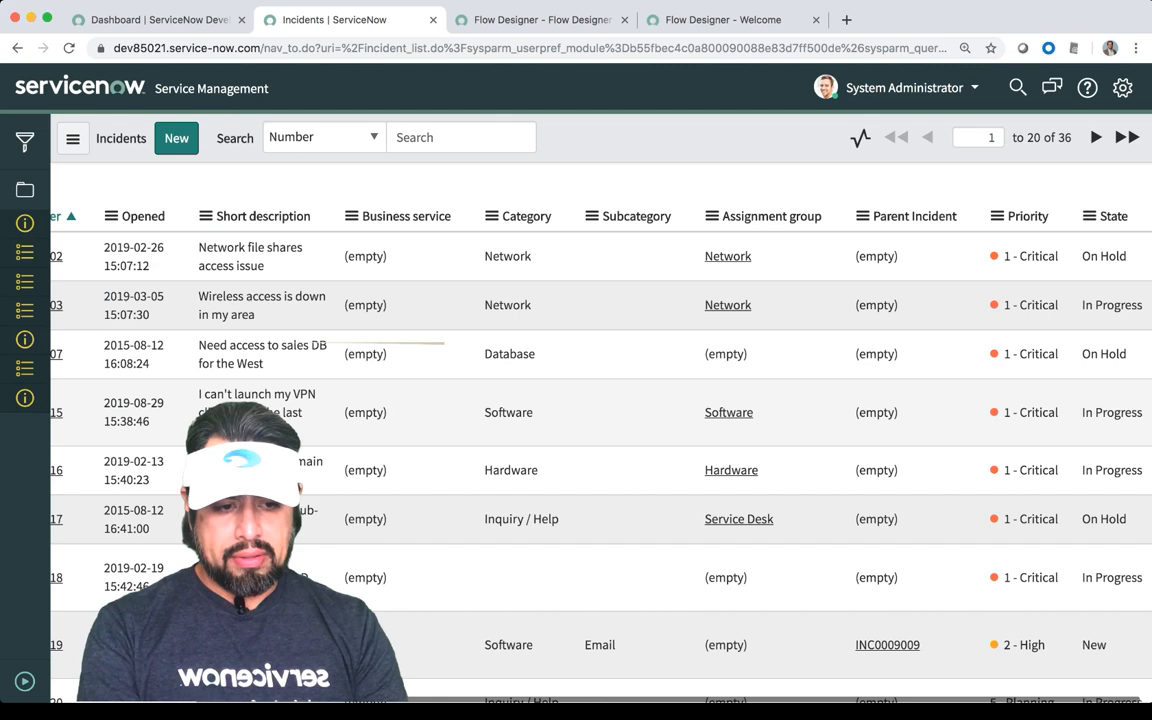
right_click(868, 258)
left_click(895, 297)
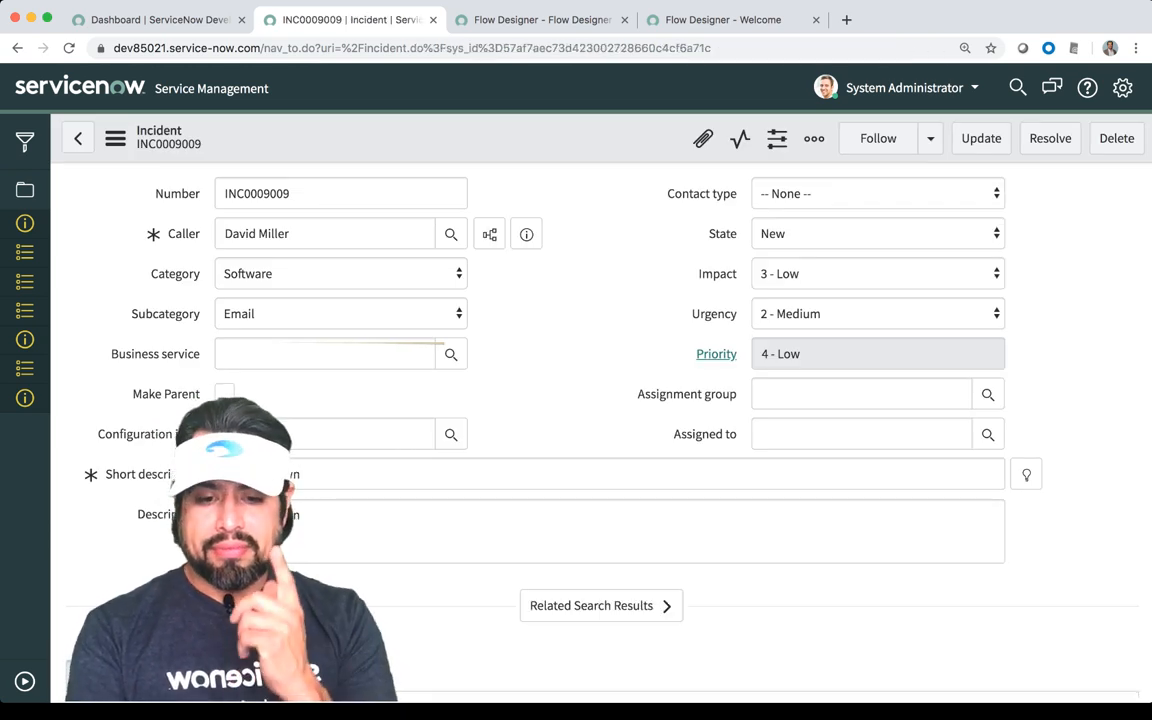
Set the business service of INC0009009 to Email and its assignment group to Service Desk, and save the incident.
left_click(325, 353)
type("mail")
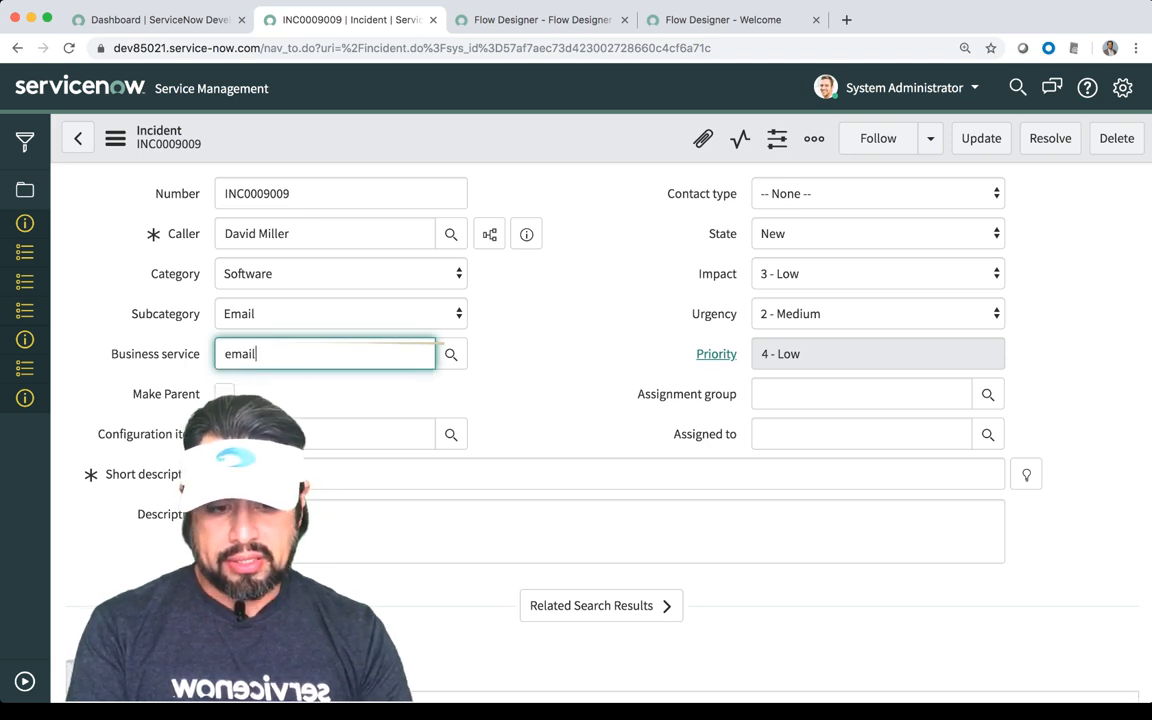
key("Down")
key("Return")
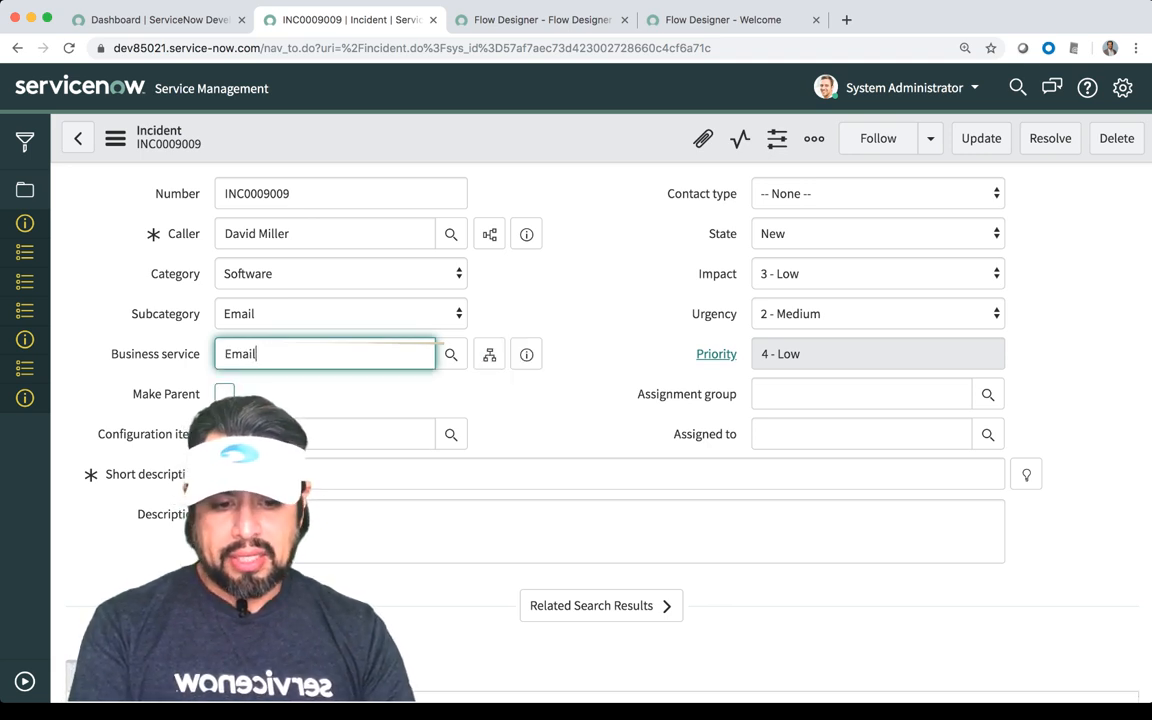
left_click(860, 394)
type("service")
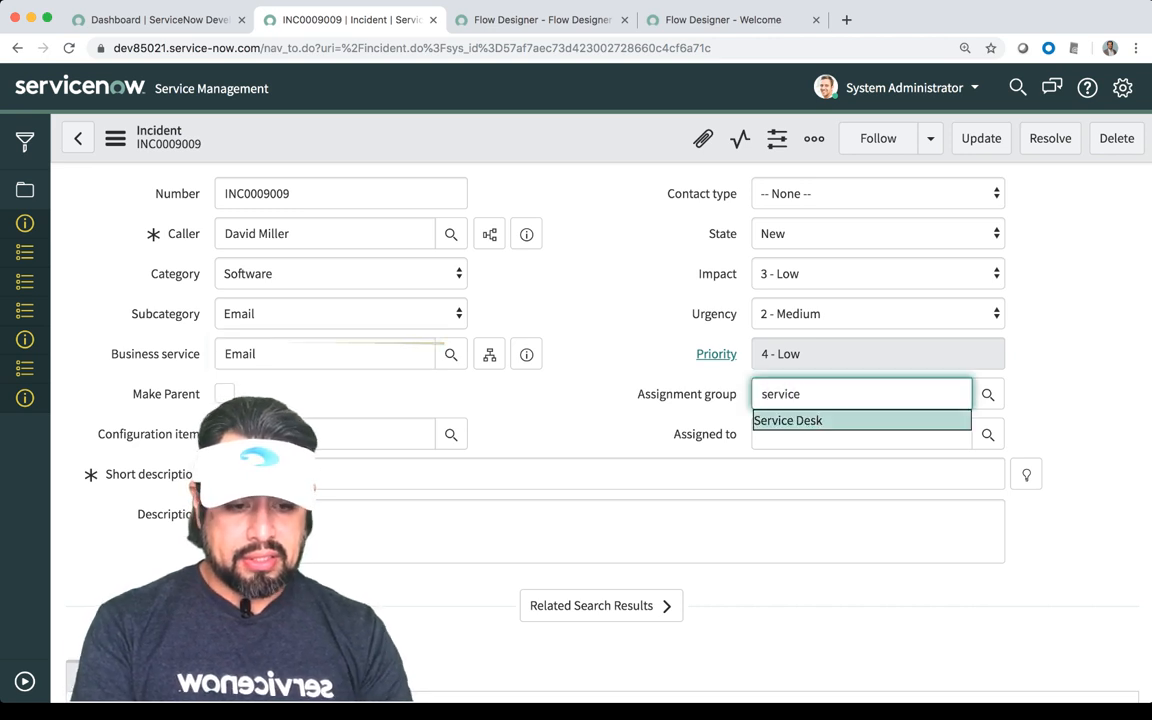
key("Down")
key("Return")
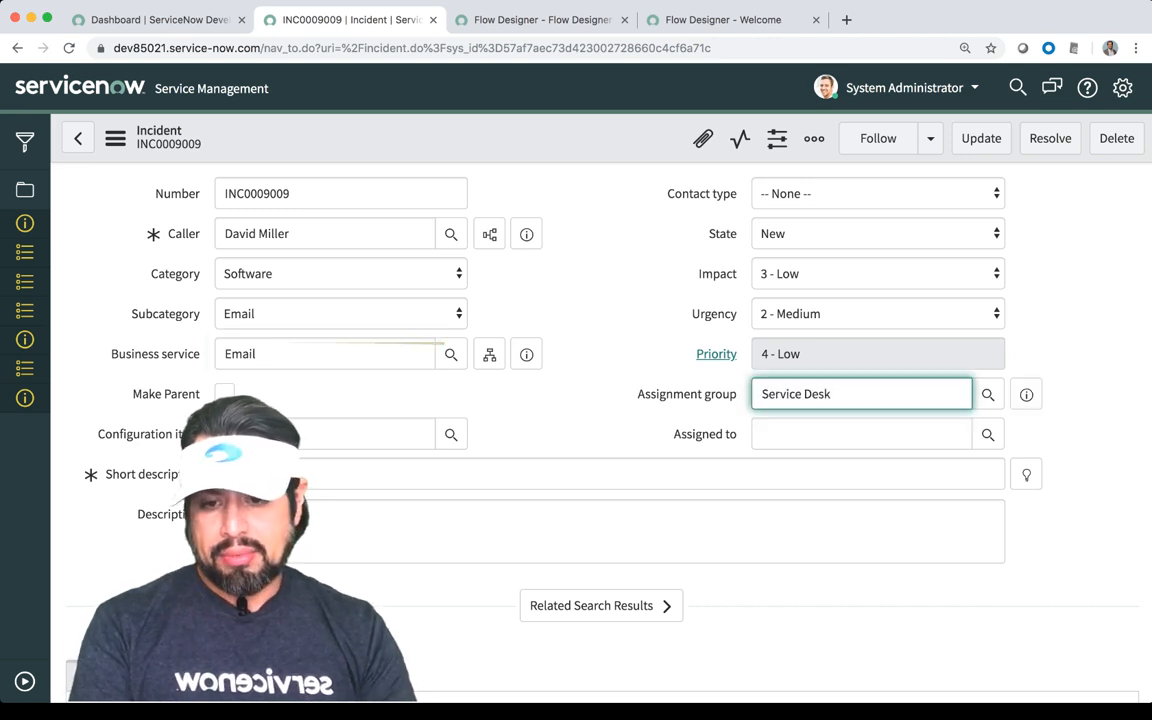
left_click(115, 138)
left_click(150, 154)
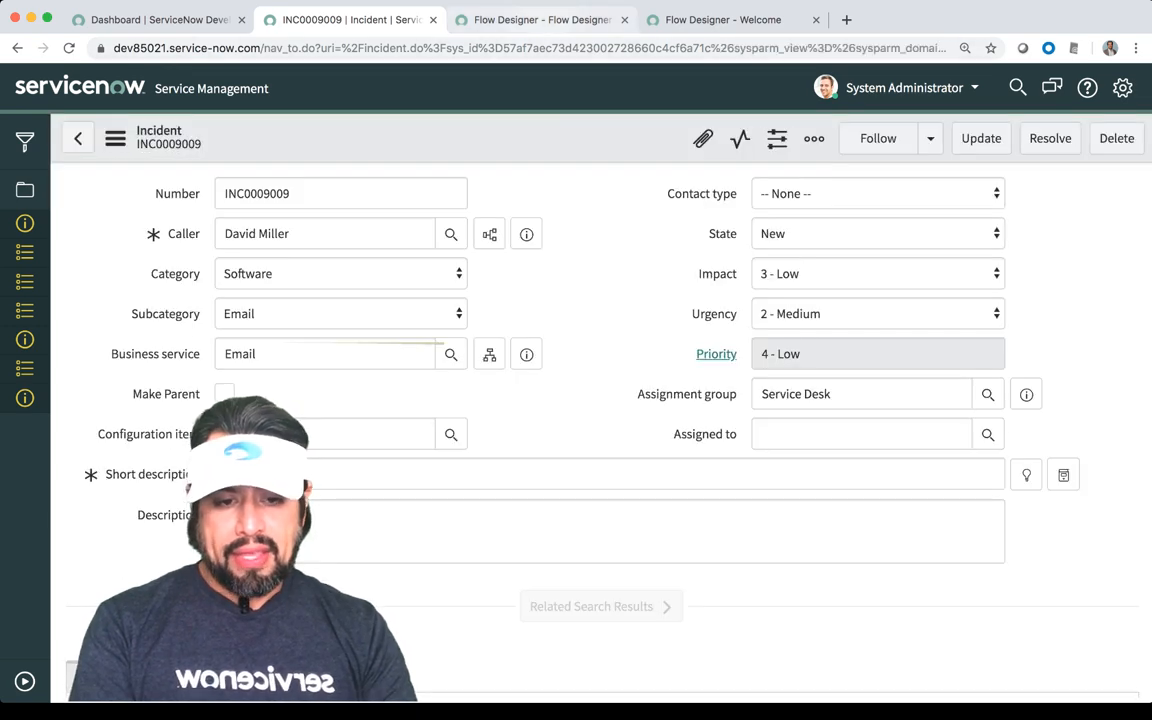
Switch to Flow Designer and close the execution details of the earlier Automate Child to Parent Relationship test run.
left_click(541, 20)
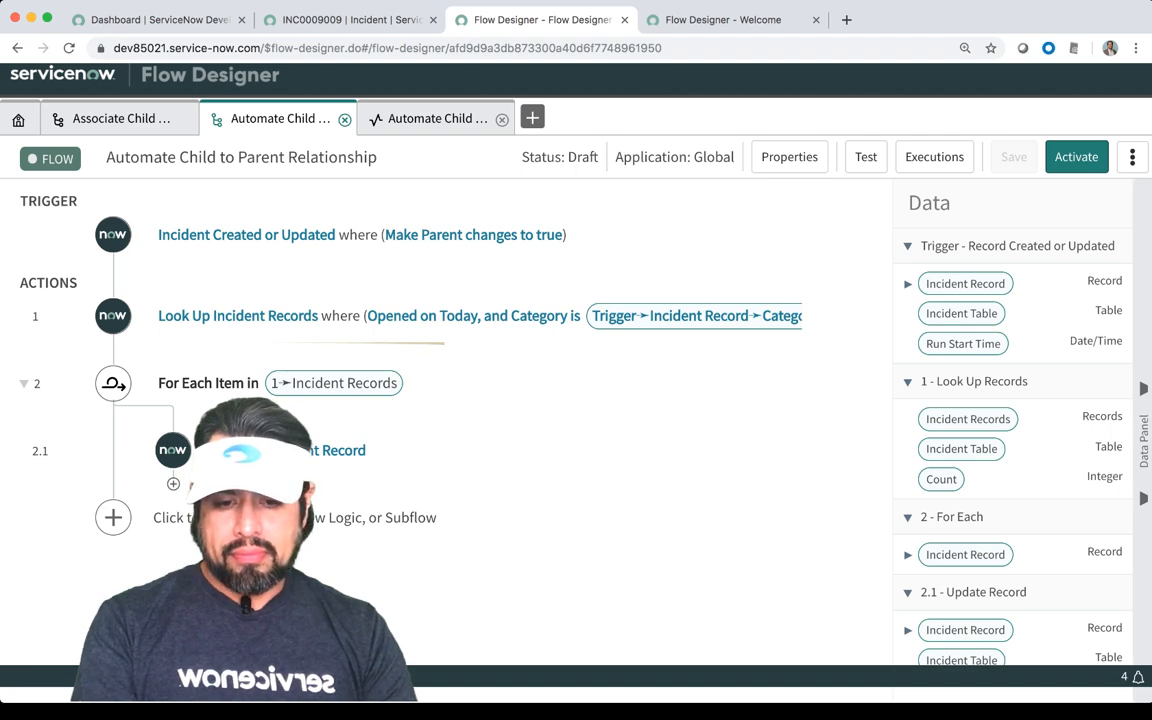
left_click(432, 118)
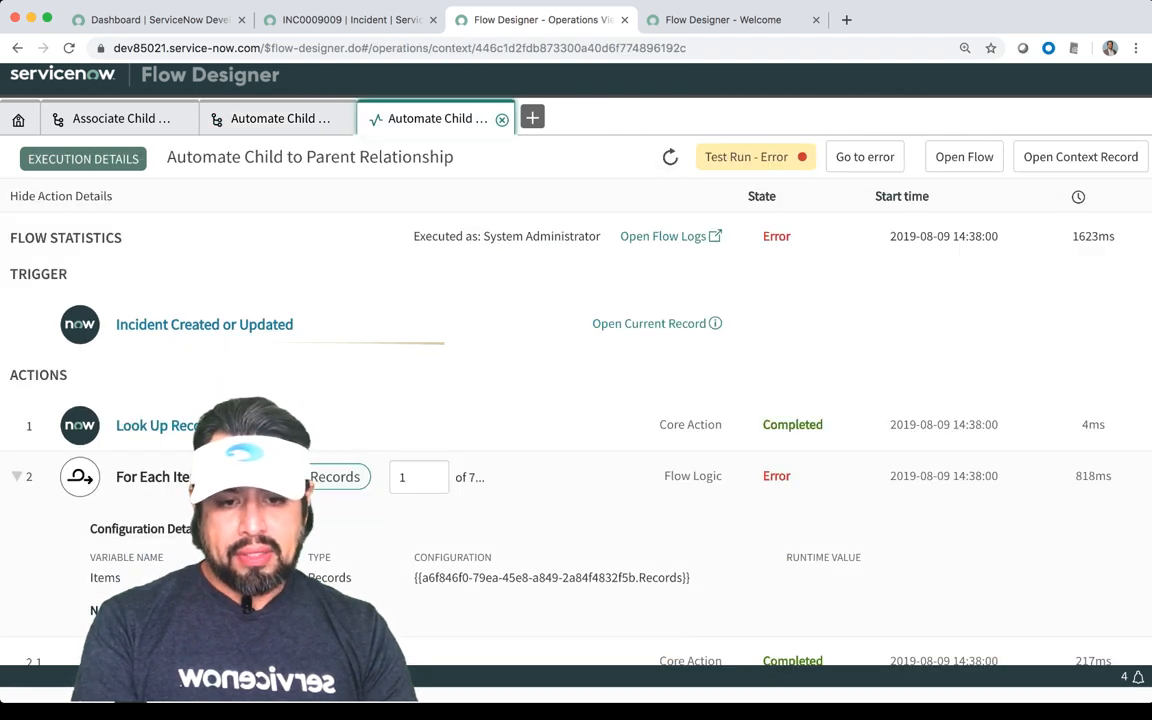
left_click(502, 118)
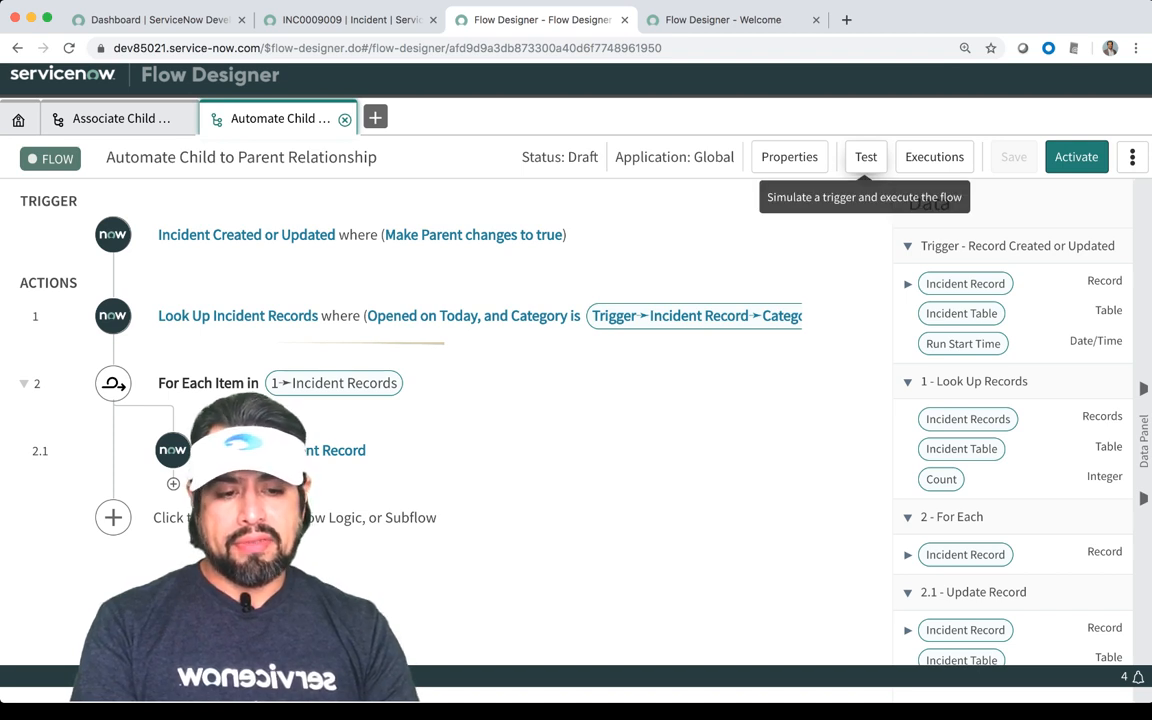
Test the Automate Child to Parent Relationship flow with incident record INC0009009 and open the execution details of that run.
left_click(866, 157)
left_click(570, 275)
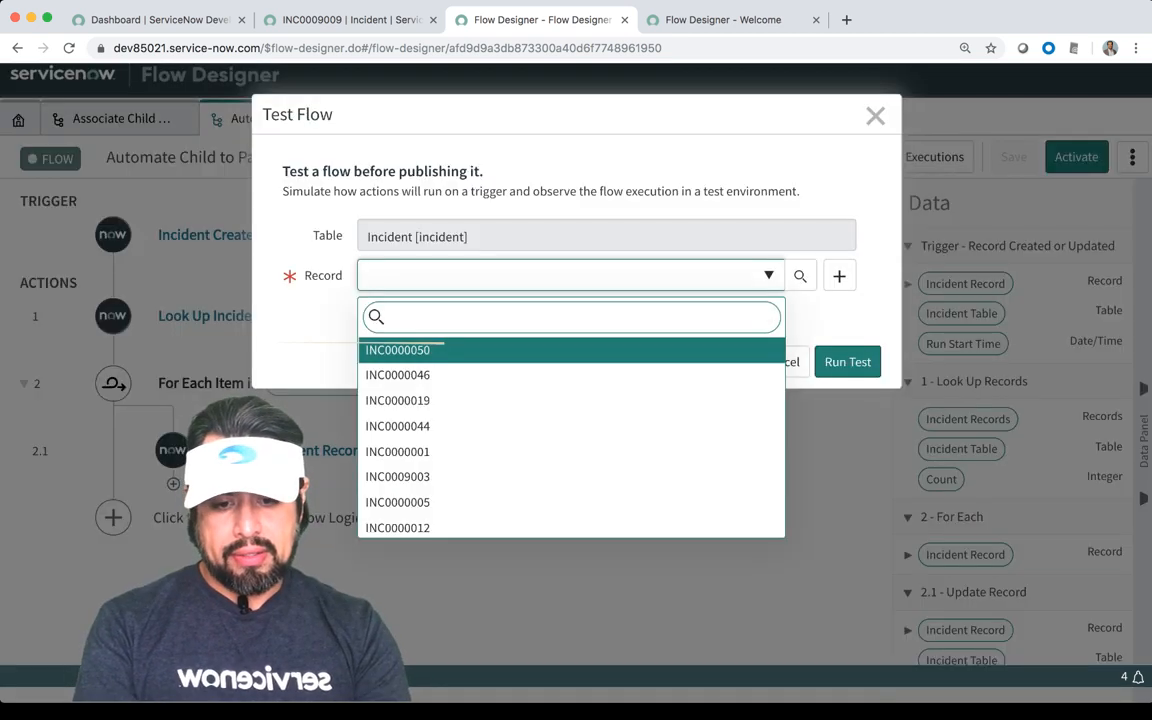
type("inc00")
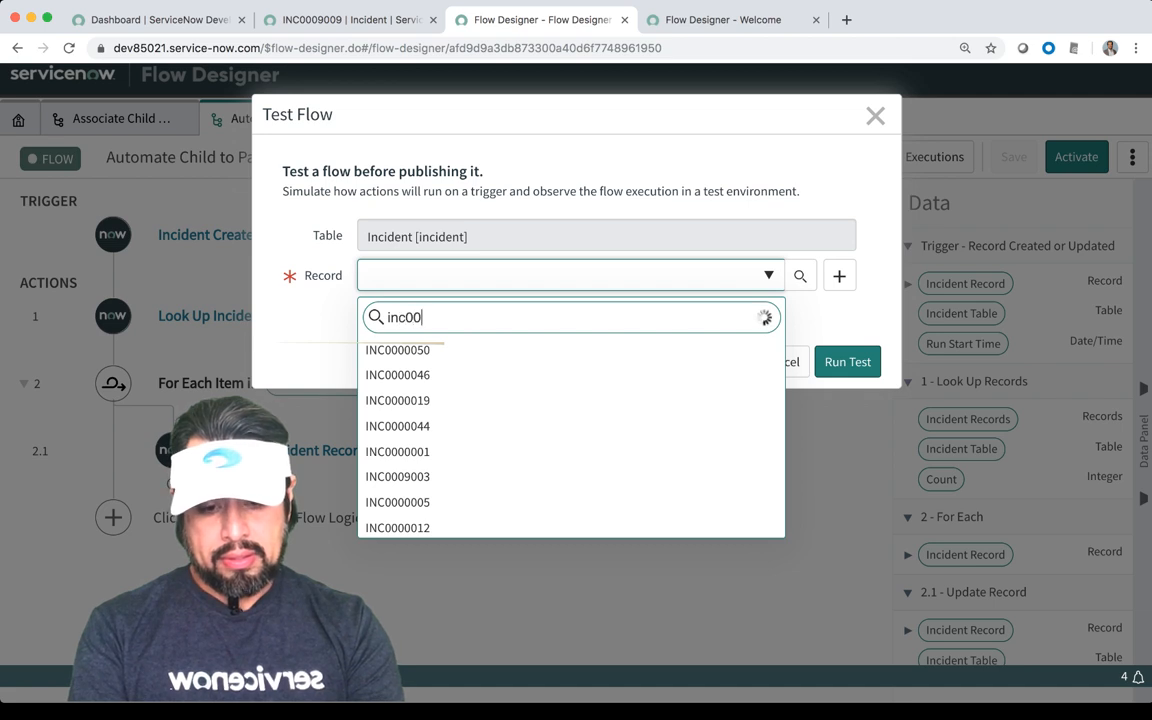
type("0900")
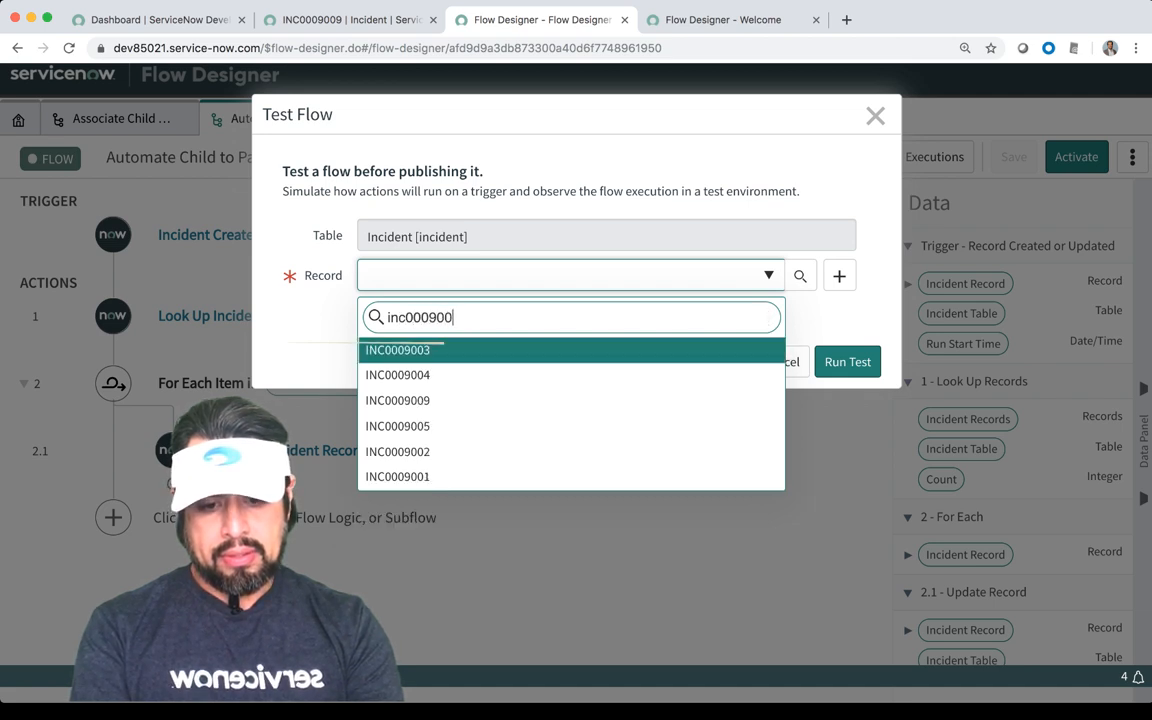
type("9")
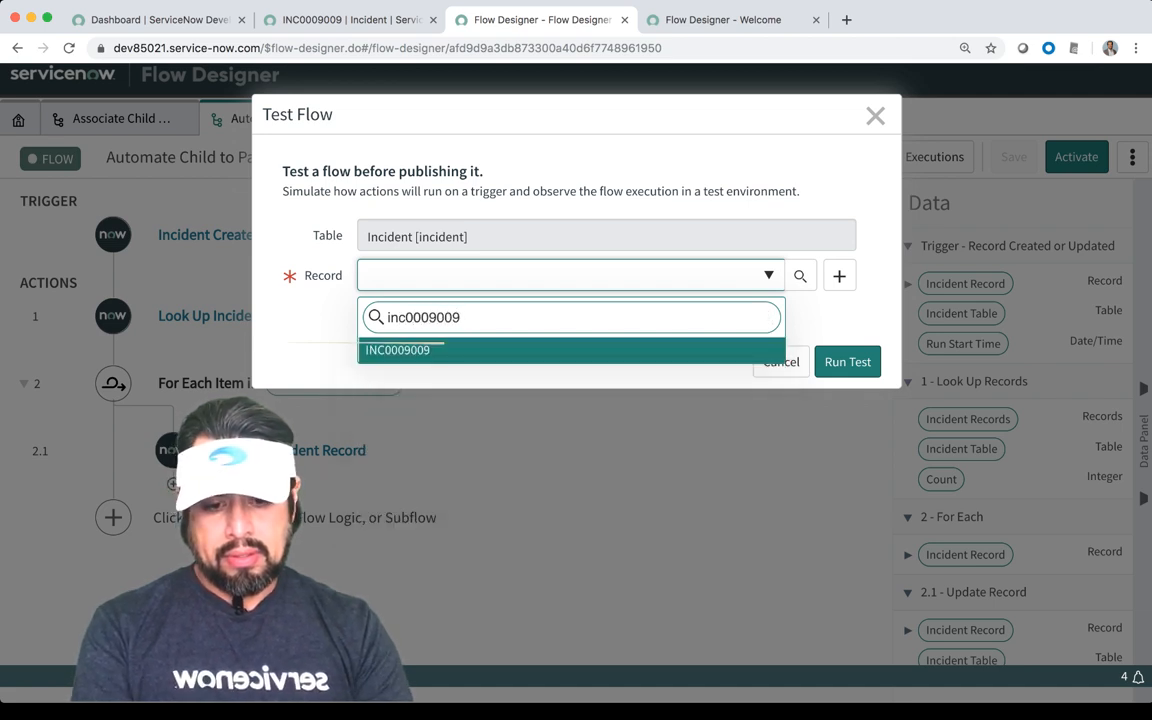
key("Return")
key("Return")
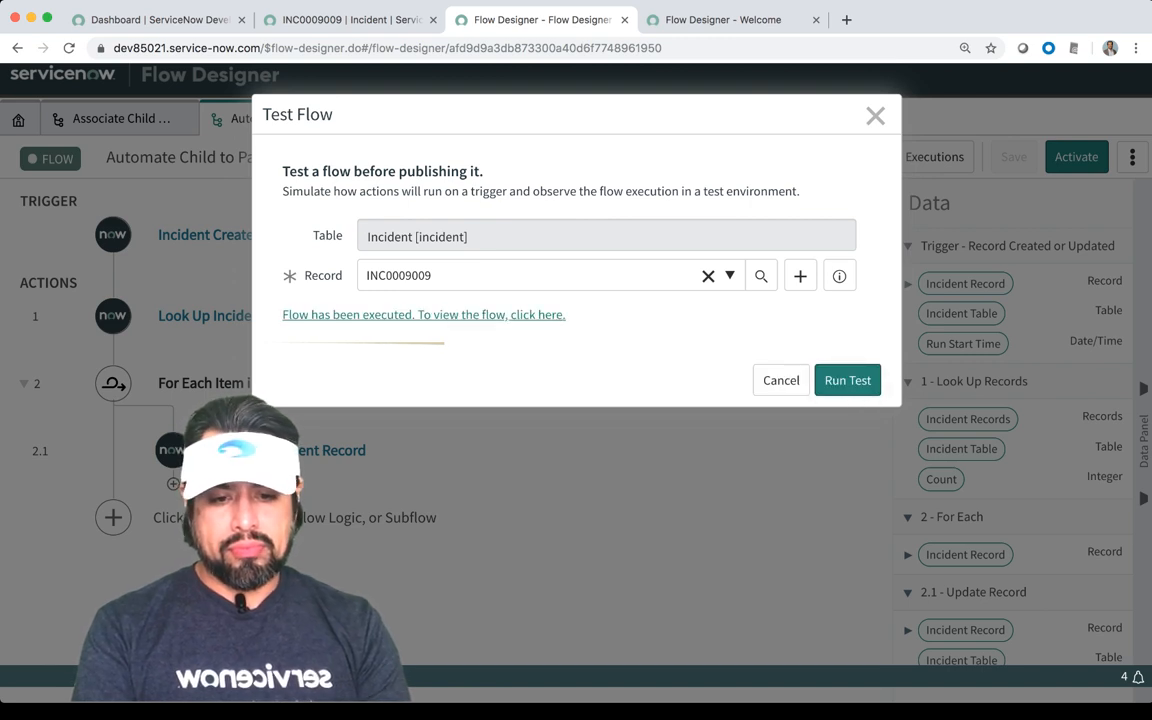
left_click(538, 314)
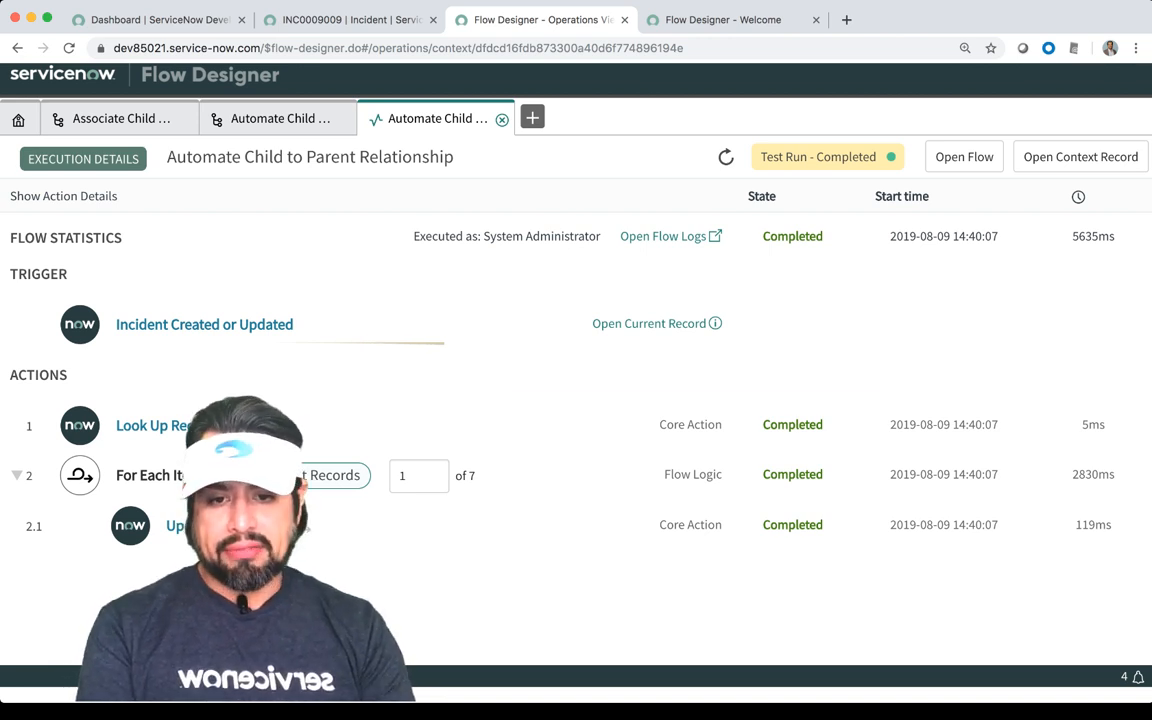
Return to incident INC0009009, refresh the record and review the assignment groups in its Child Incidents list.
left_click(350, 19)
scroll(600, 420, "down", 15)
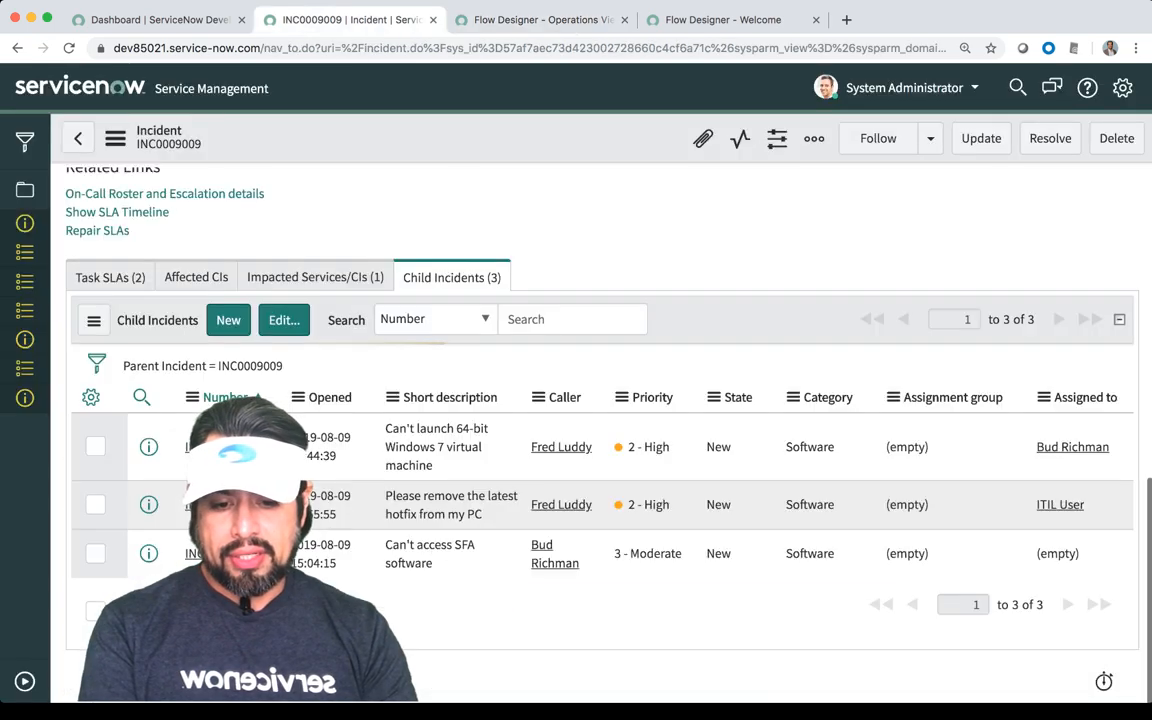
scroll(600, 420, "up", 15)
left_click(115, 138)
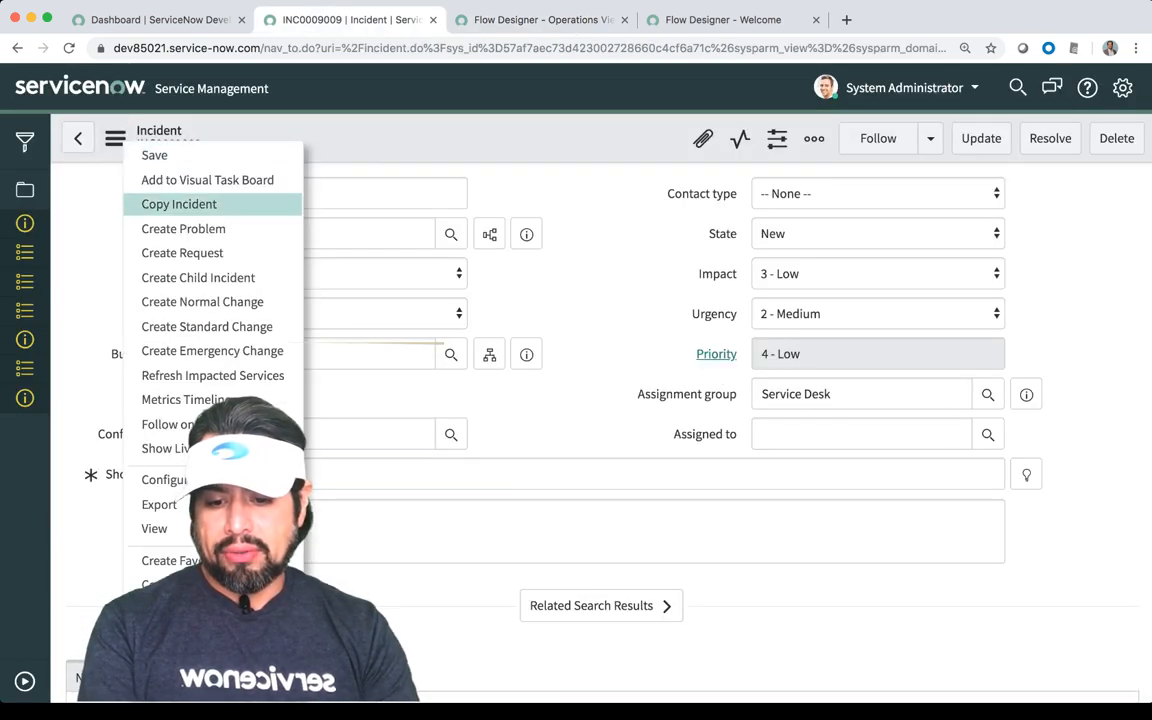
left_click(115, 138)
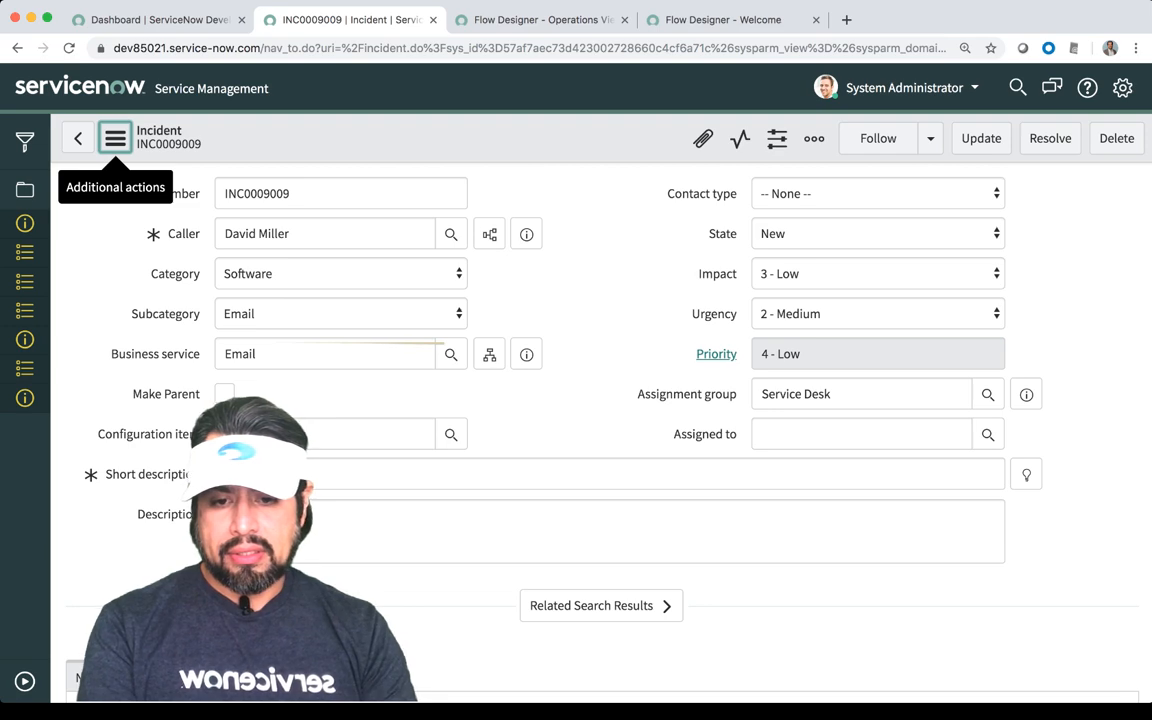
scroll(527, 354, "down", 15)
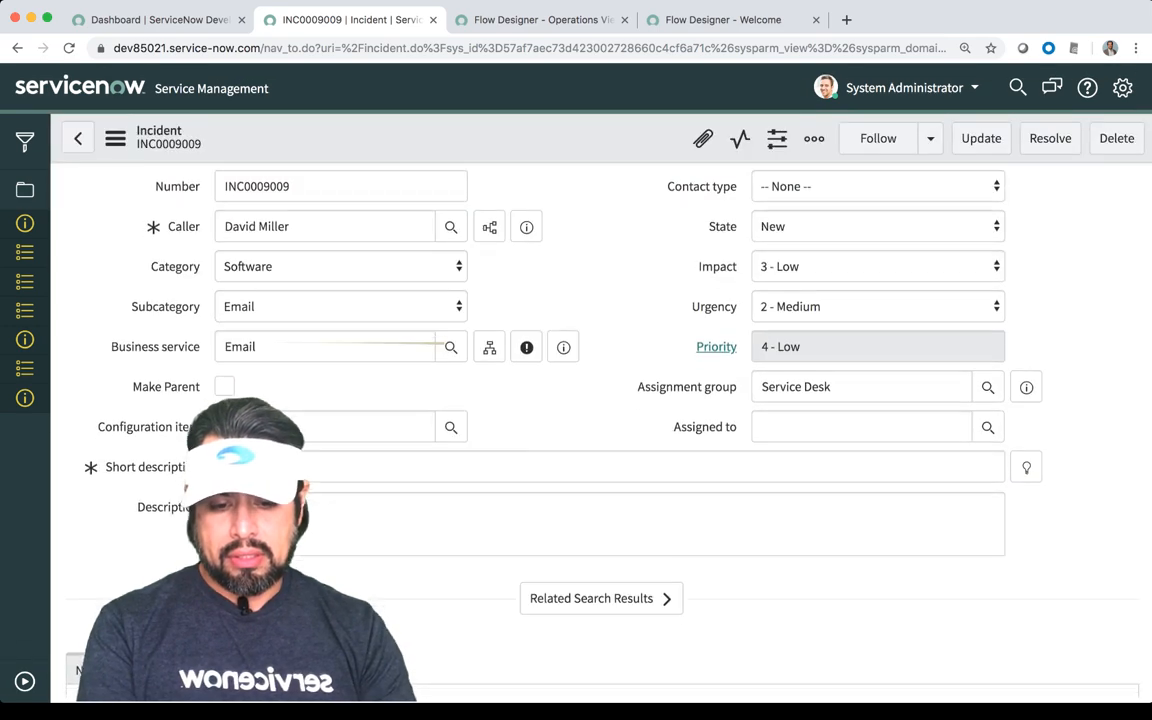
scroll(600, 420, "up", 3)
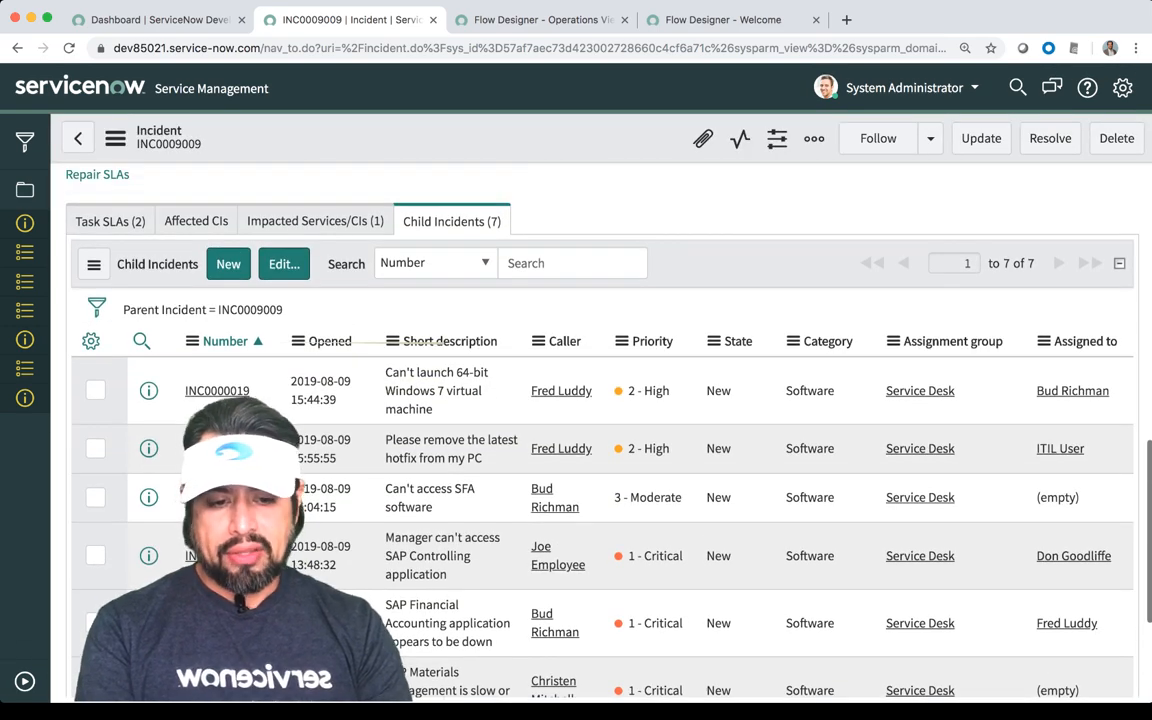
scroll(600, 450, "down", 2)
scroll(600, 450, "up", 2)
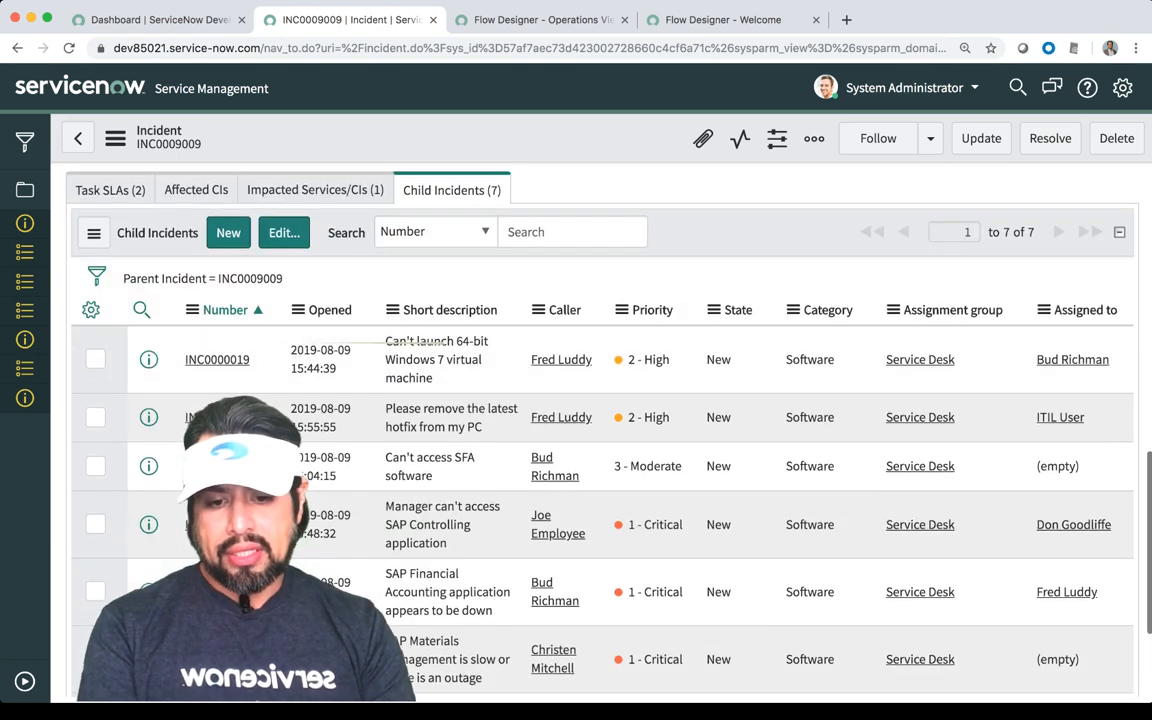
scroll(600, 450, "up", 15)
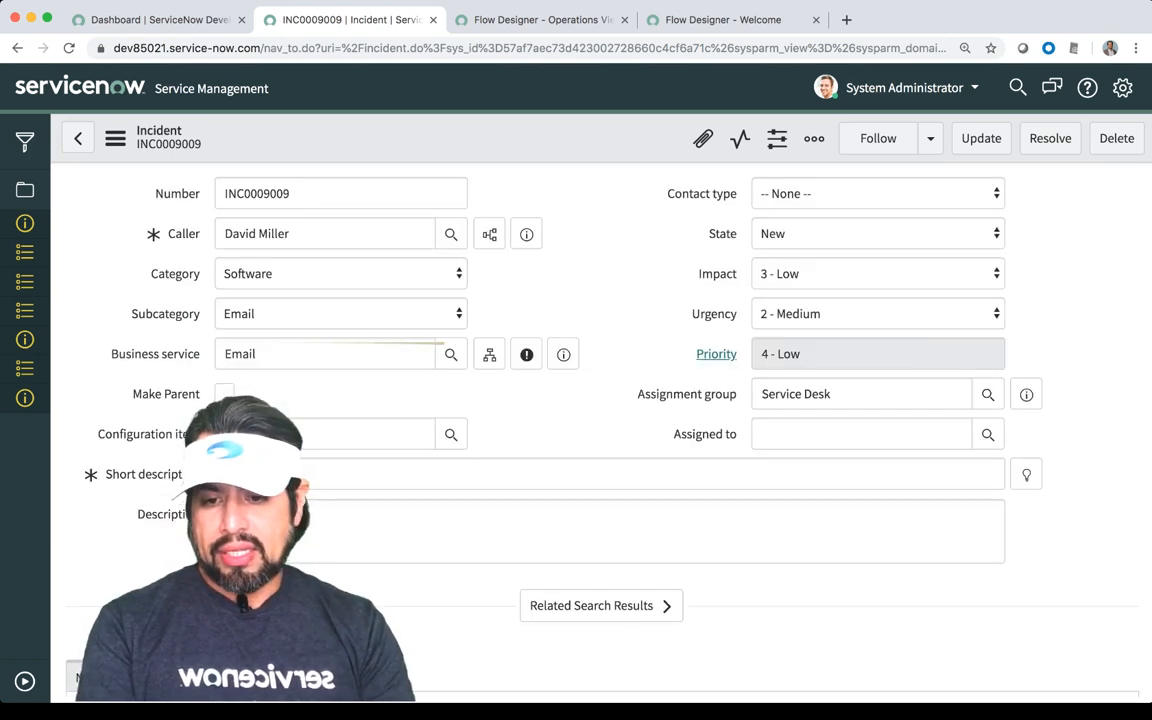
Go back to the incidents list and filter it to records whose Parent Incident is INC0009009.
left_click(78, 138)
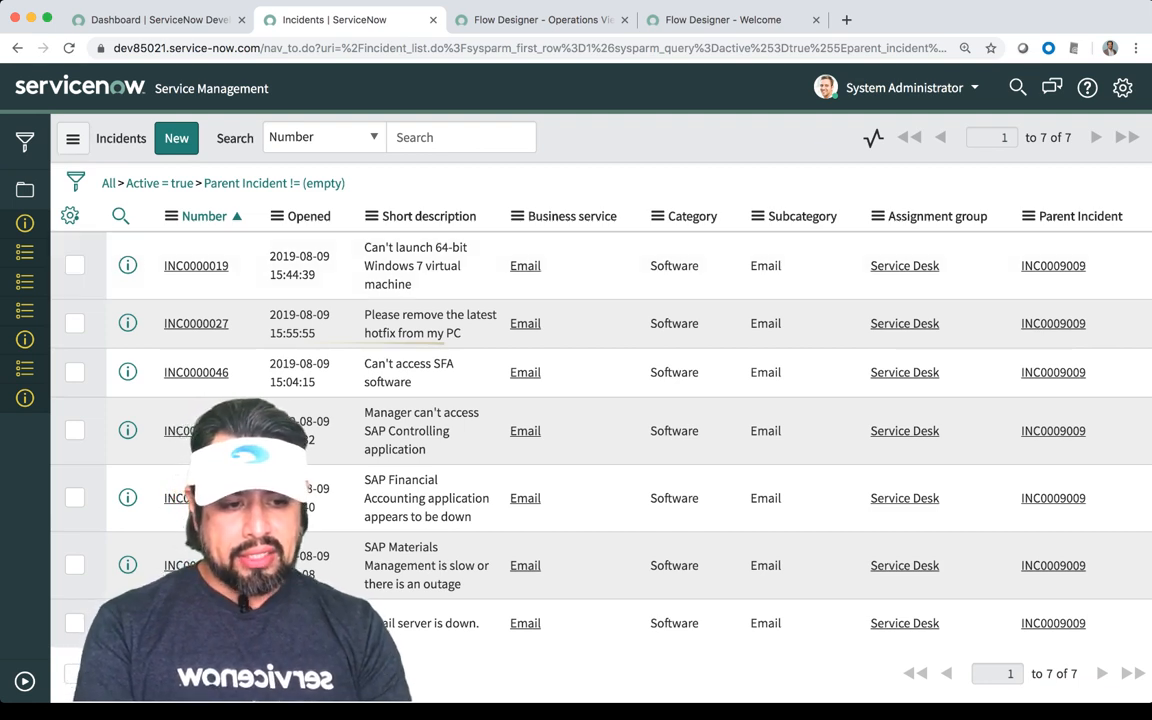
right_click(1053, 265)
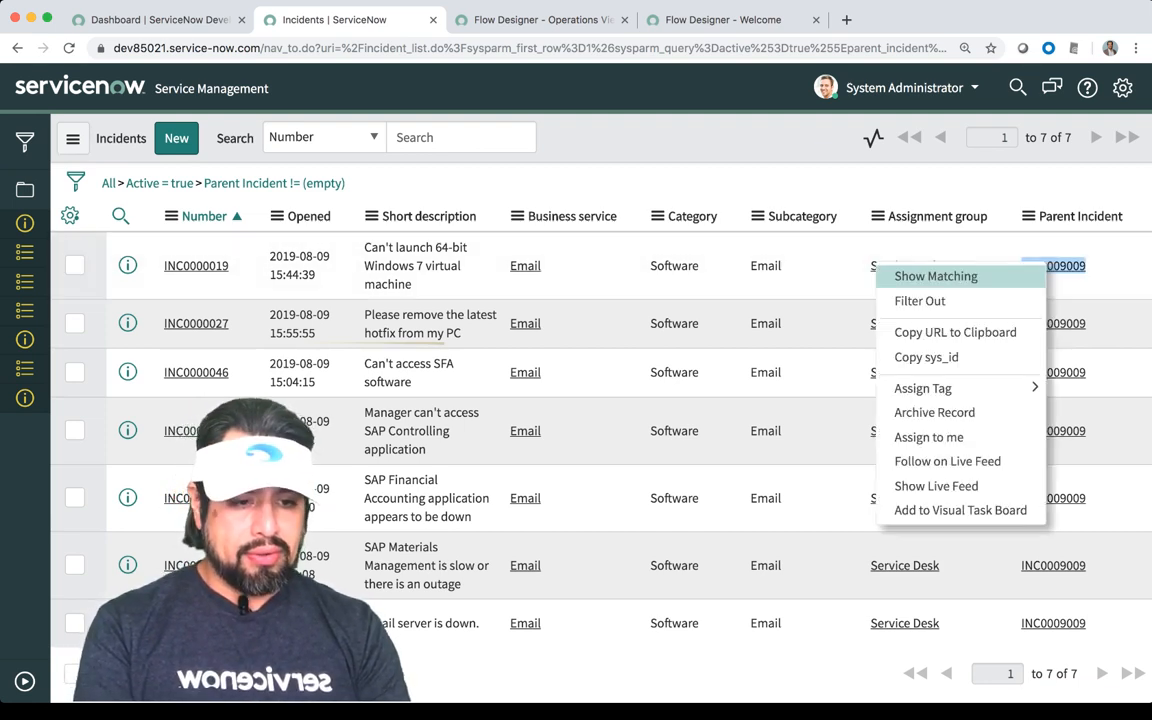
left_click(940, 200)
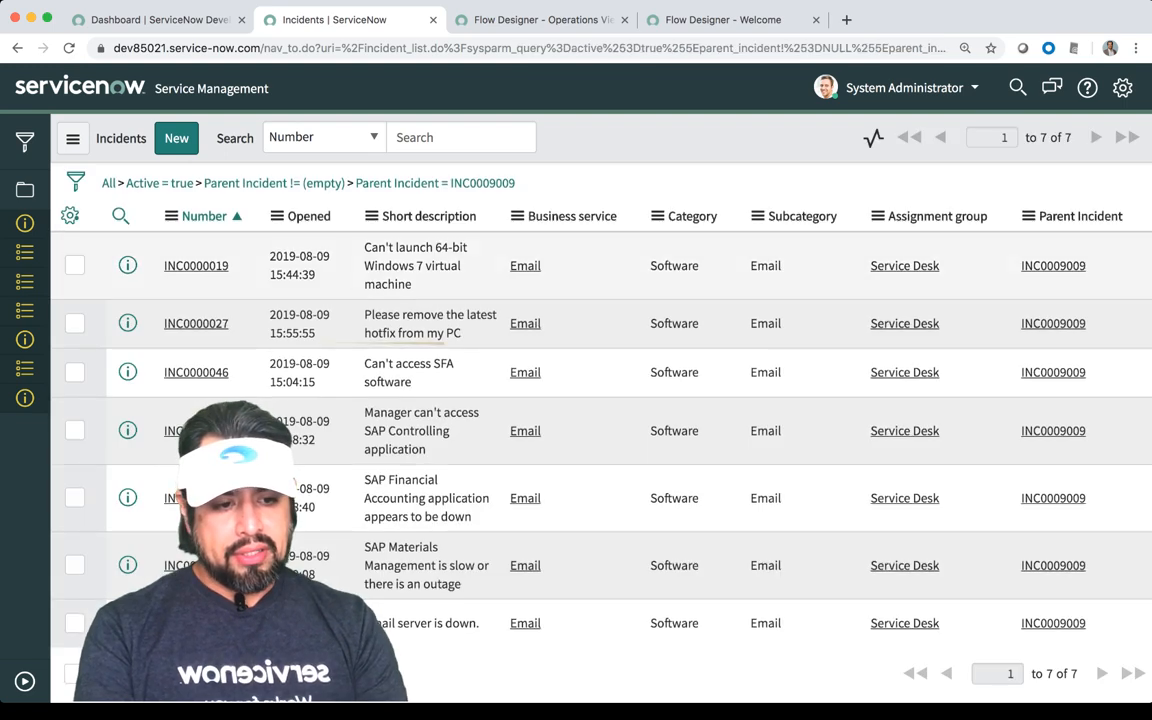